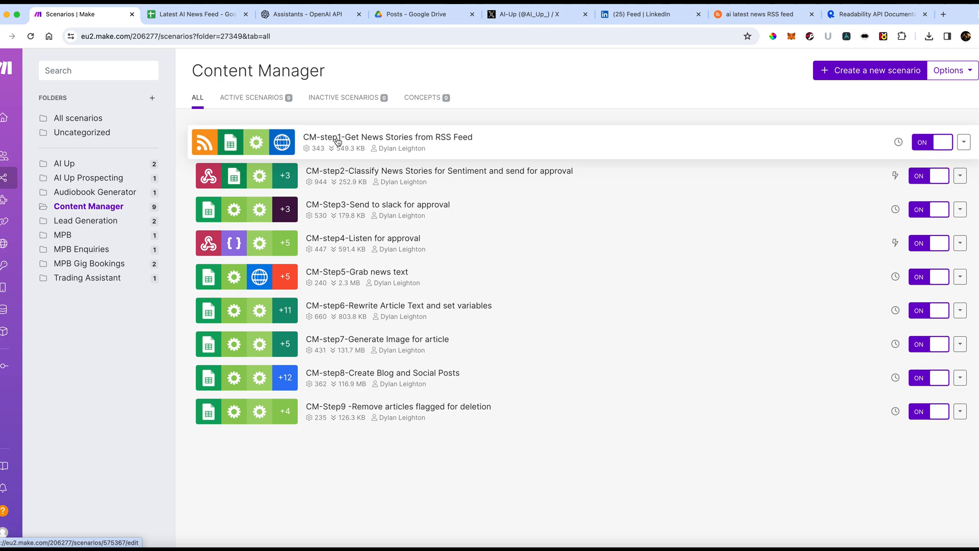
Open the CM-step1-Get News Stories from RSS Feed scenario and inspect its RSS module settings alongside the source feed on RSS.app.
click(339, 138)
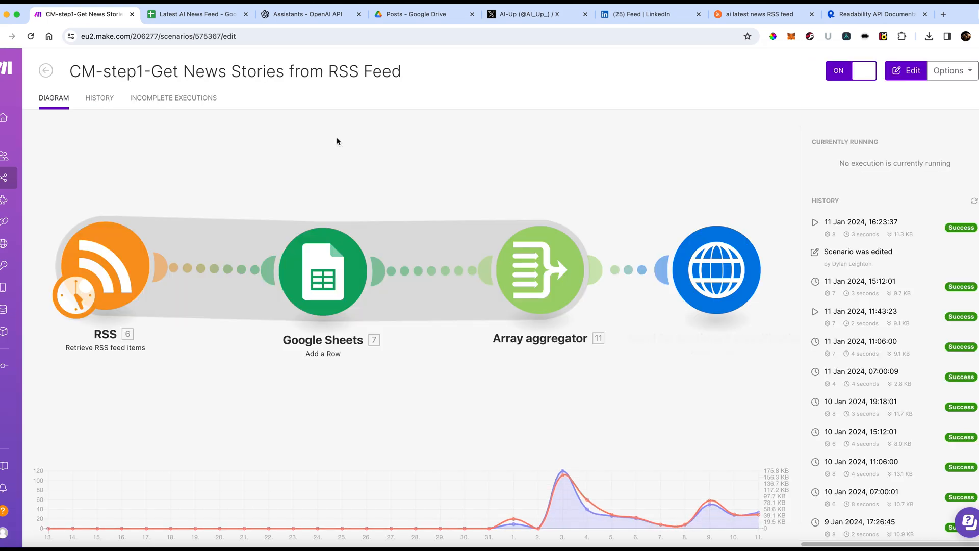
click(122, 271)
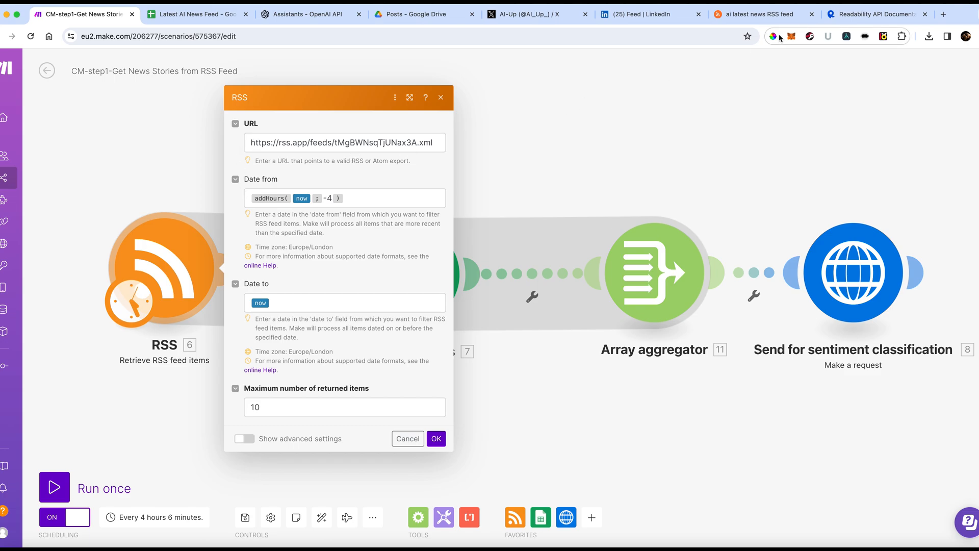
click(768, 16)
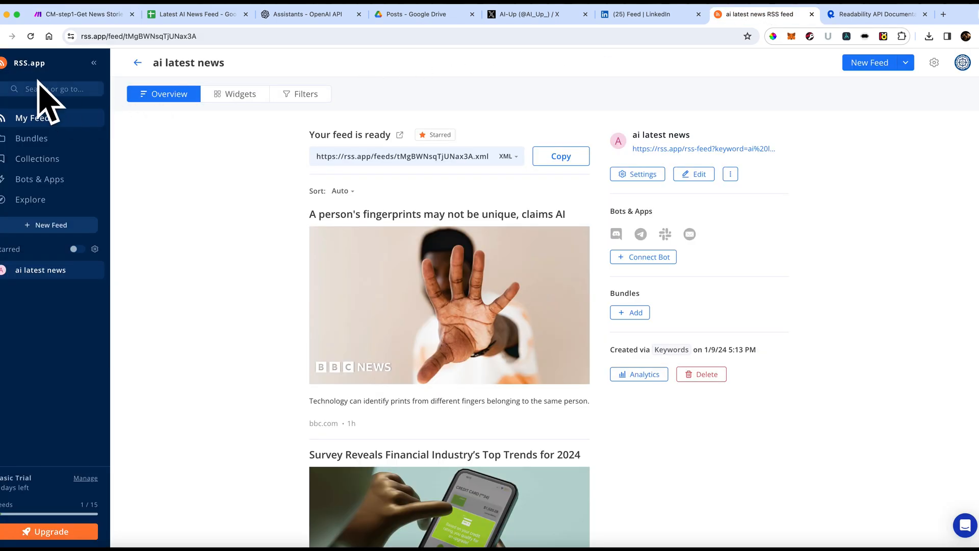
click(71, 15)
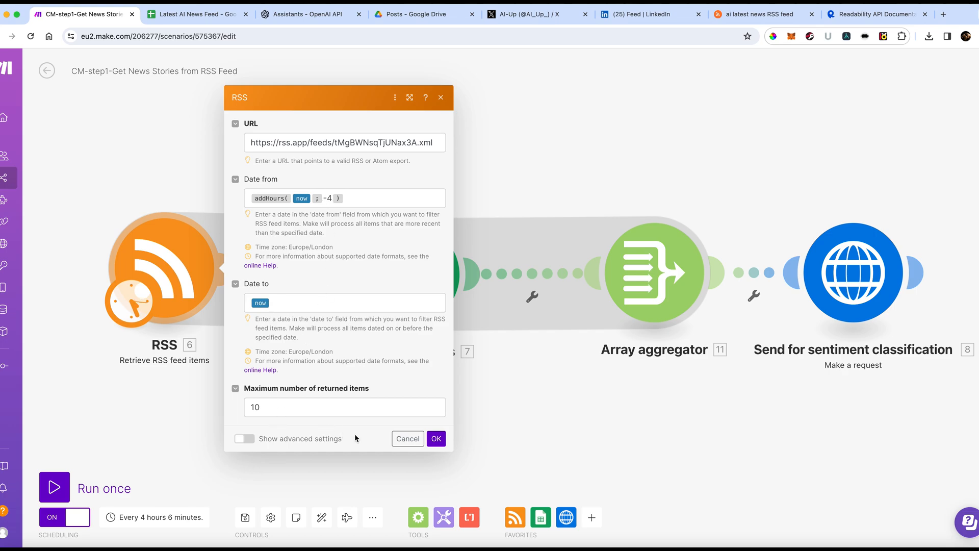
click(406, 440)
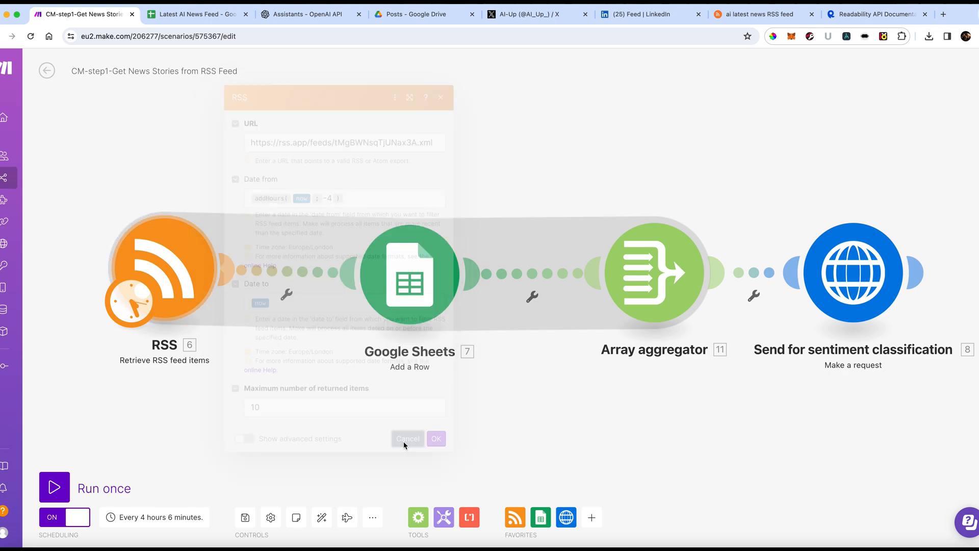
Inspect the Add a Row module's column mappings and compare them with the Latest AI News Feed spreadsheet.
click(422, 279)
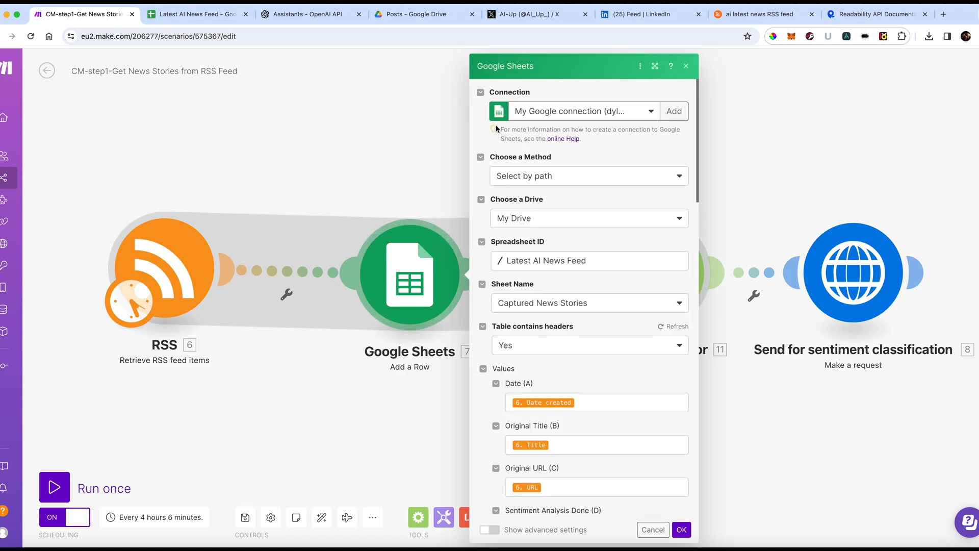
click(197, 14)
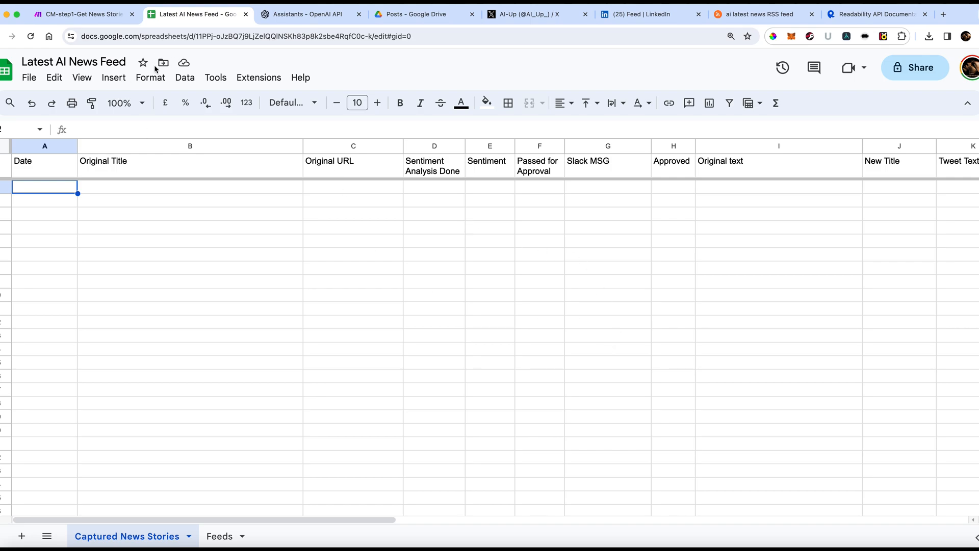
click(83, 18)
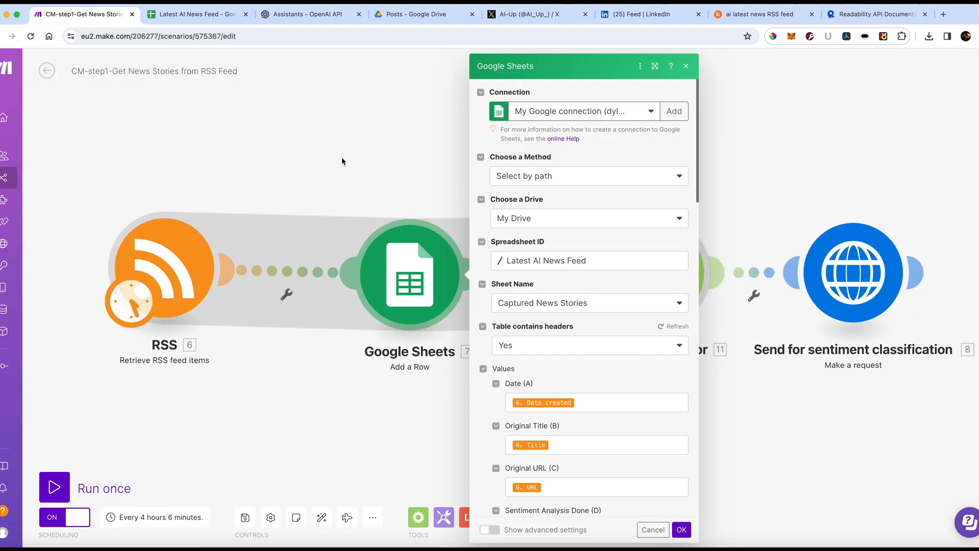
click(653, 529)
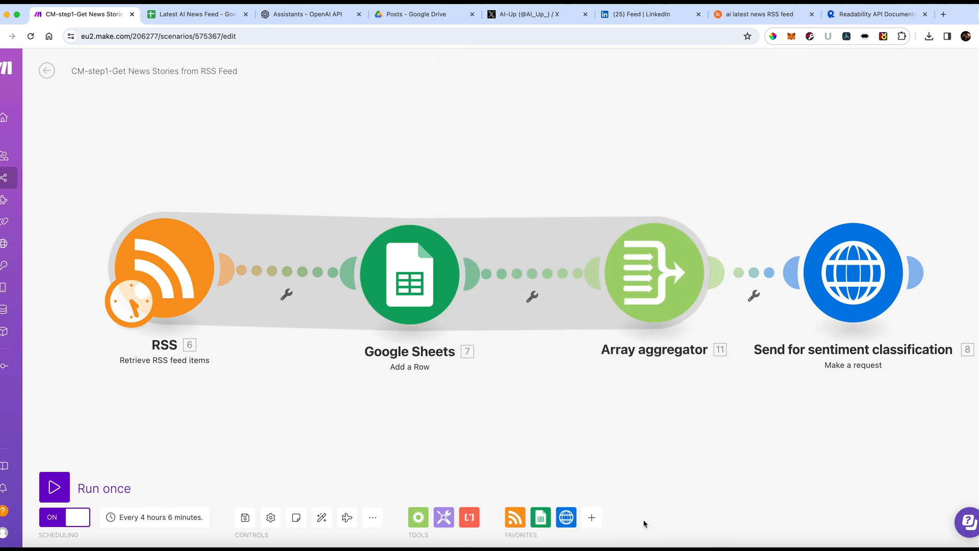
Inspect the Array aggregator's source module and aggregated fields, leaving its settings as they are.
click(682, 286)
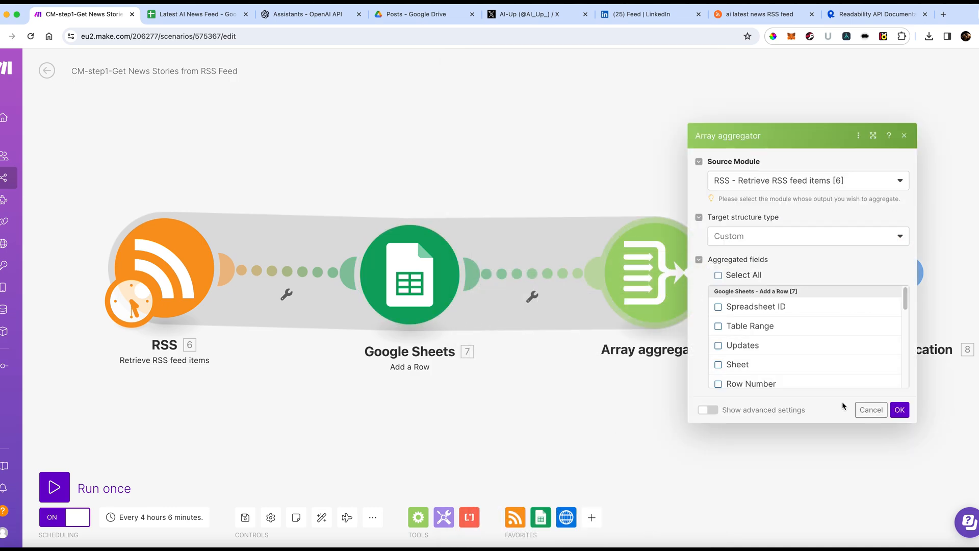
click(859, 410)
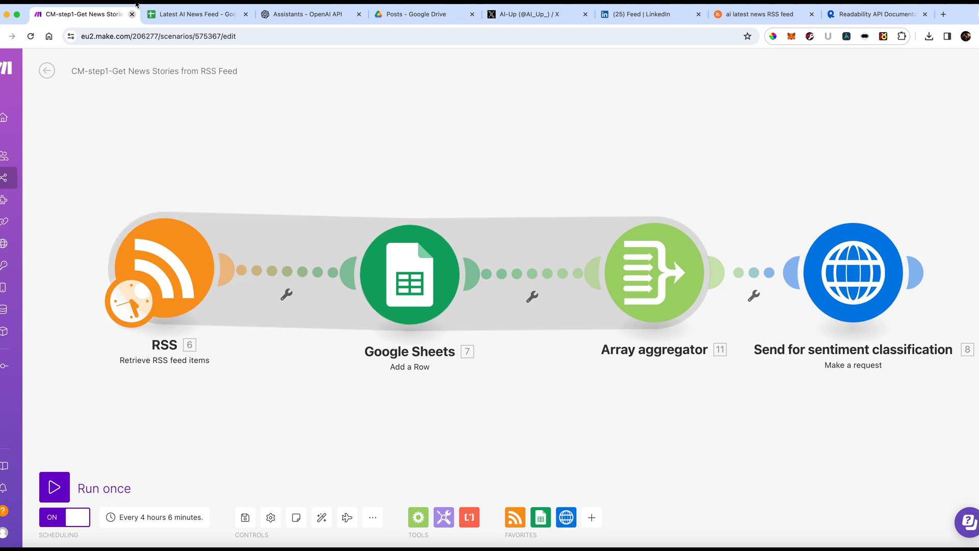
scroll(138, 184, down, 1)
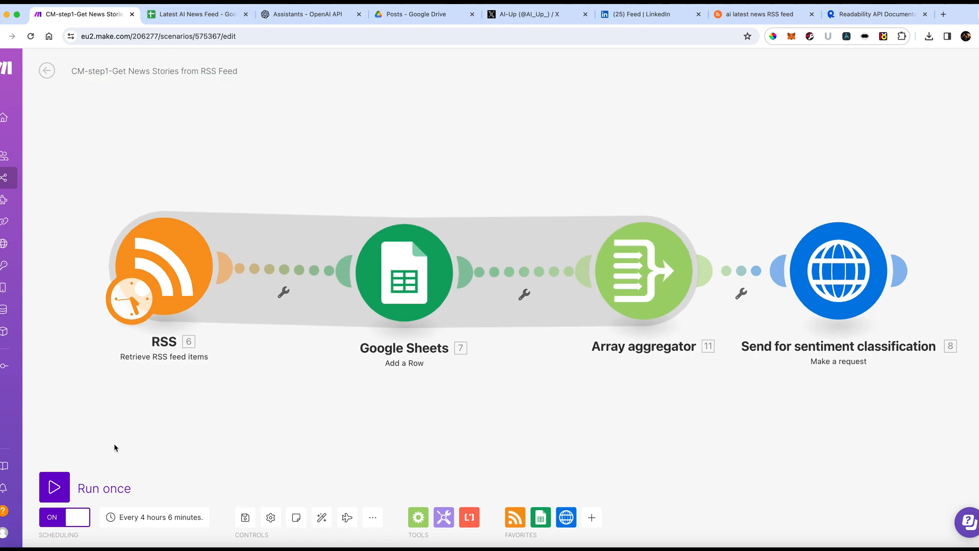
Check the Captured News Stories sheet in Google Sheets, then return to Make and run the RSS scenario once.
click(200, 11)
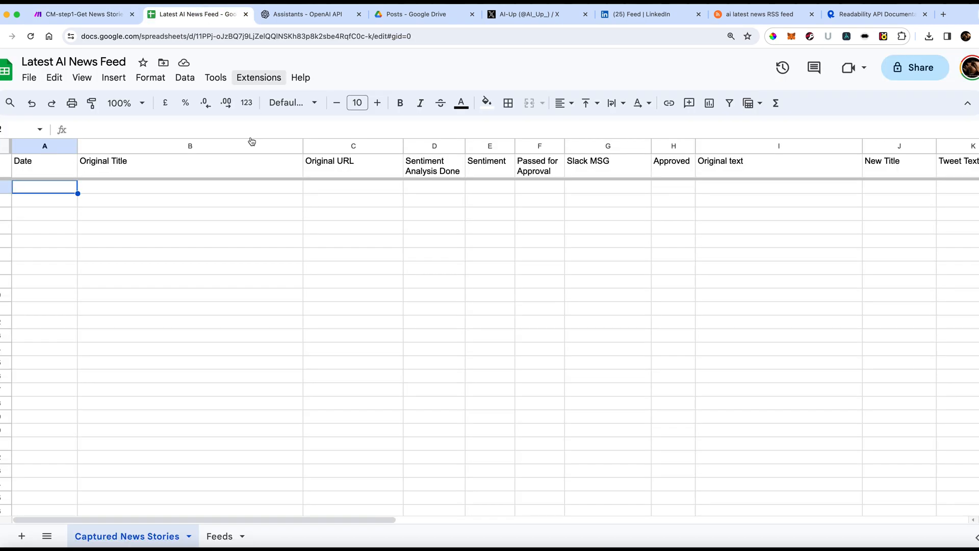
click(102, 15)
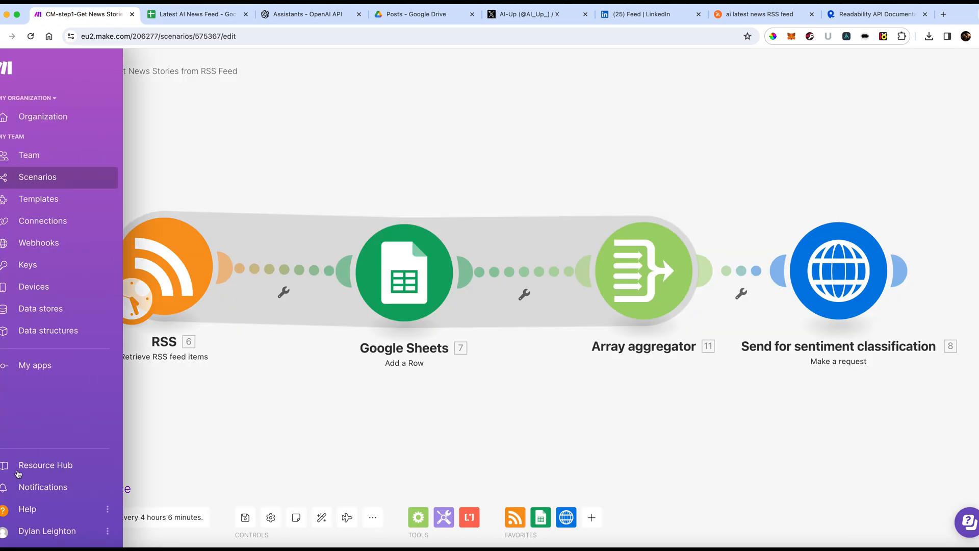
click(65, 491)
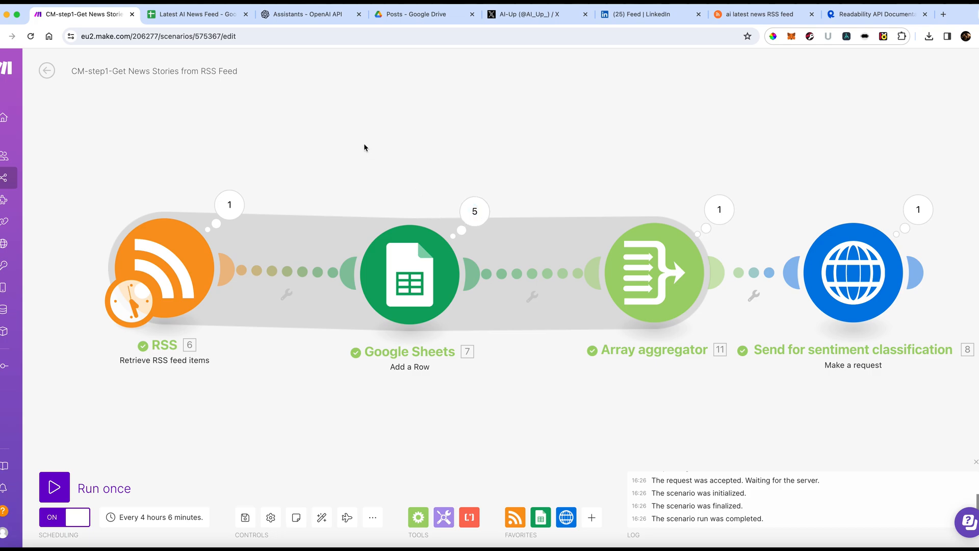
Switch to the Latest AI News Feed spreadsheet and review the captured stories and their sentiment columns.
click(197, 13)
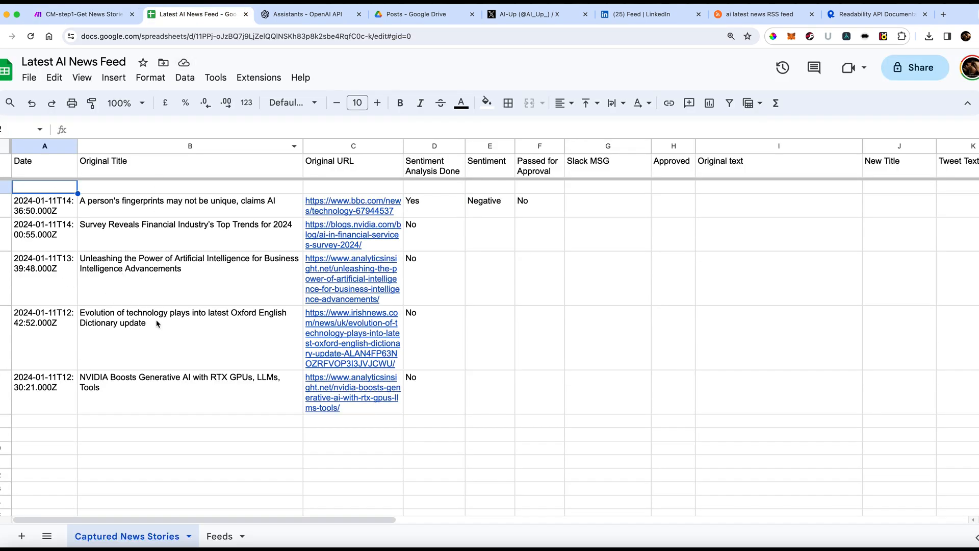
scroll(153, 329, down, 1)
scroll(148, 332, up, 1)
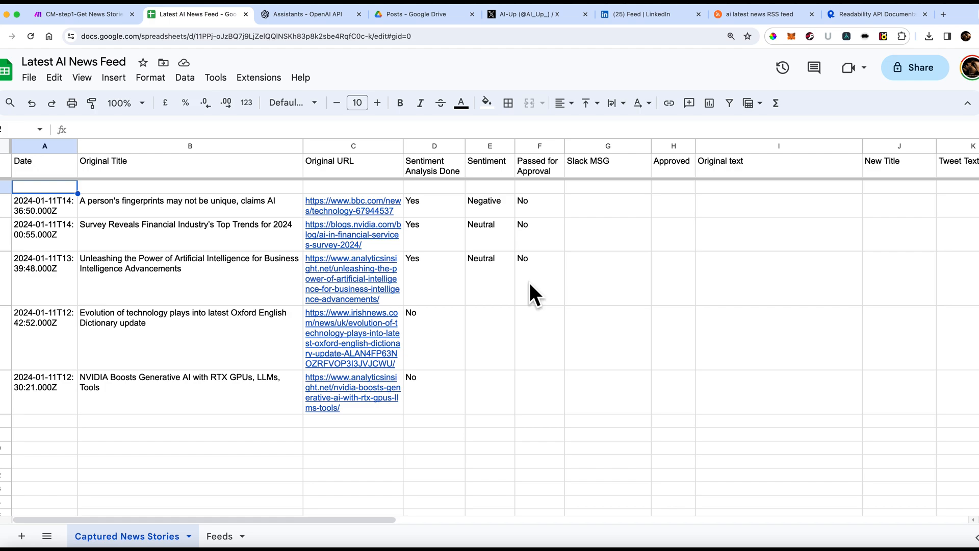
Return to Make, leave the RSS scenario and open CM-step2-Classify News Stories for Sentiment and send for approval.
click(101, 18)
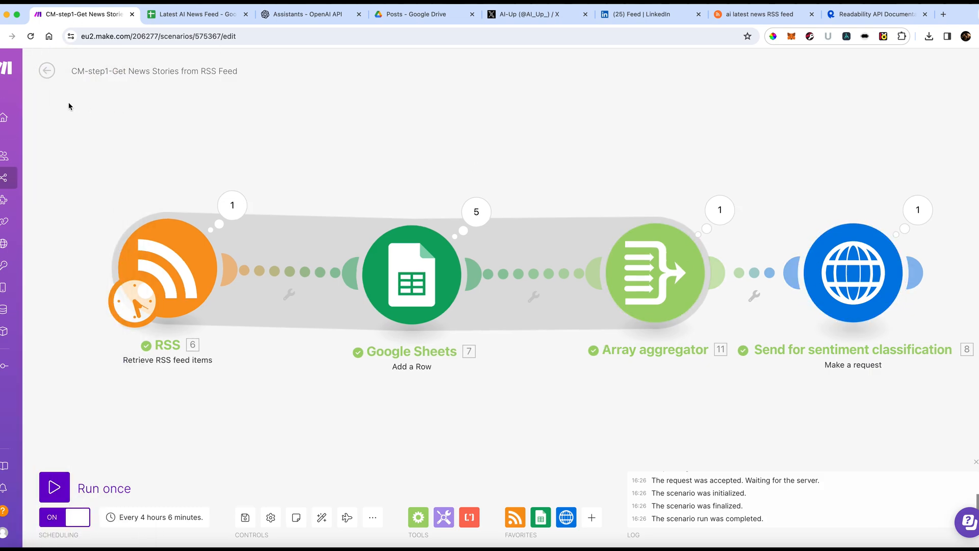
click(47, 72)
click(45, 71)
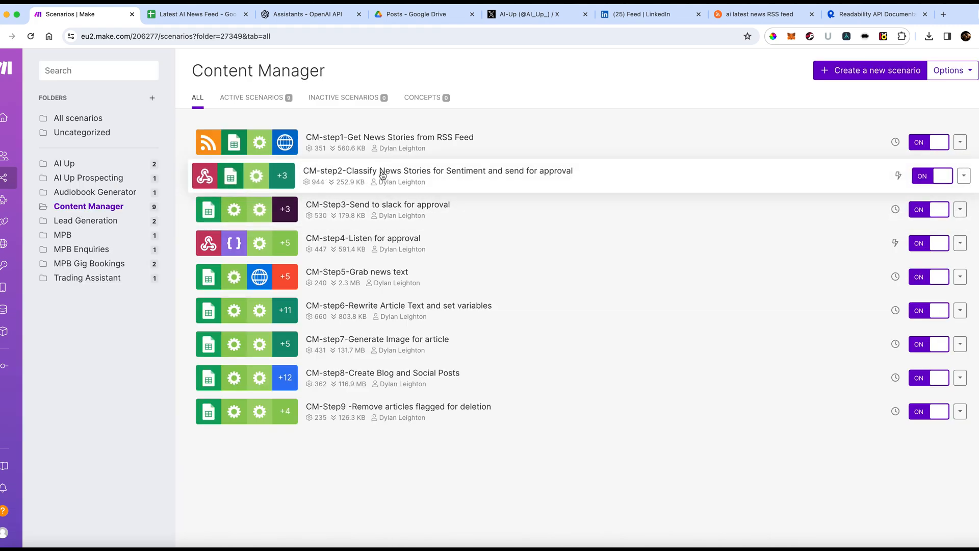
click(384, 175)
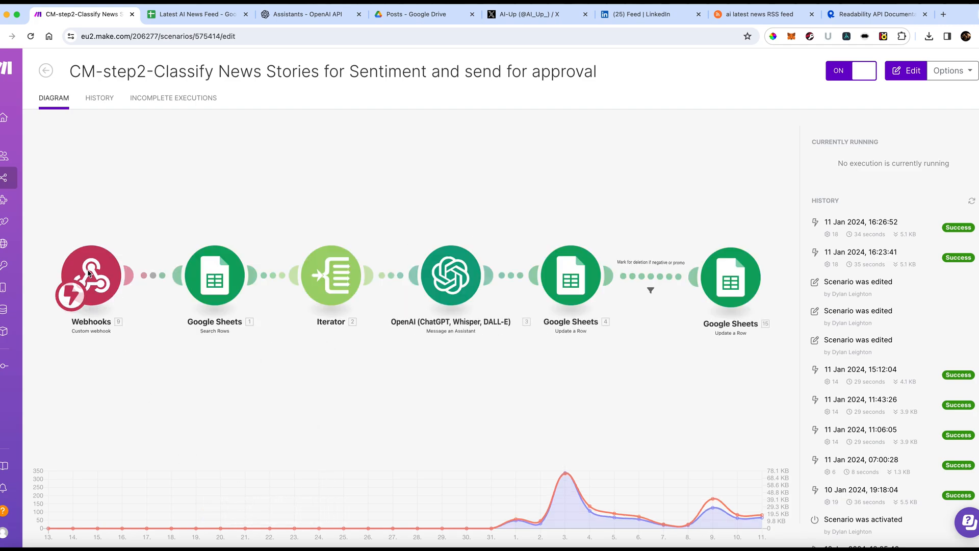
Examine the Search Rows module's filter conditions, sort order and row limit in the sentiment scenario.
click(209, 281)
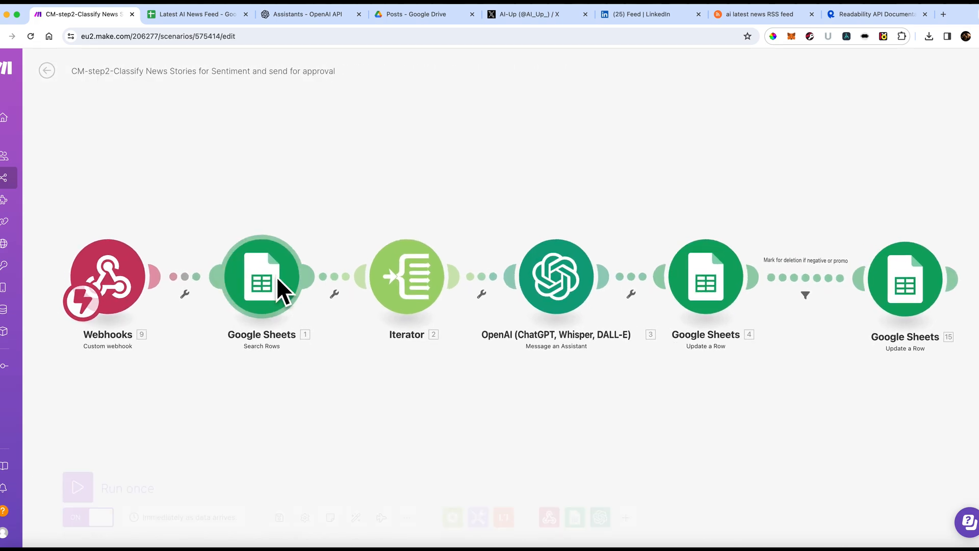
click(267, 285)
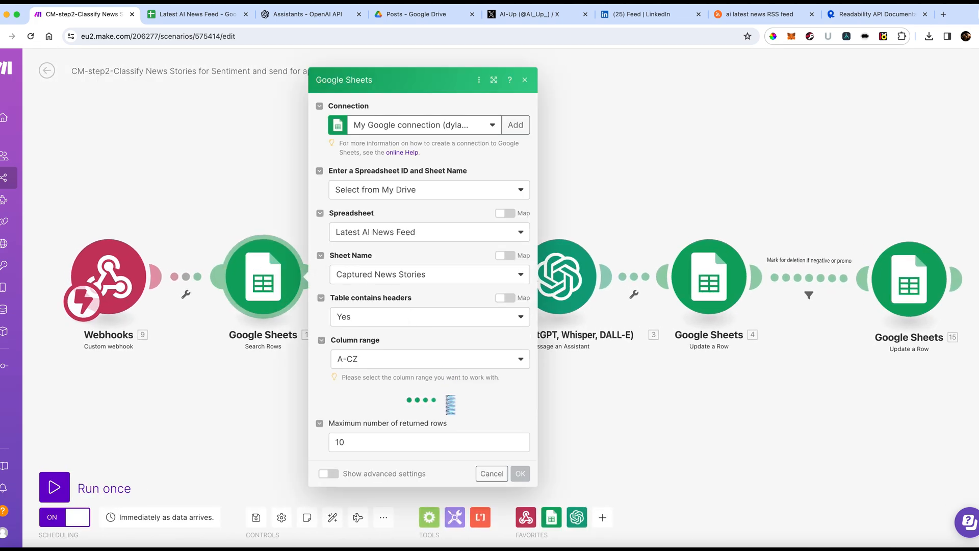
scroll(446, 399, down, 3)
scroll(445, 399, down, 1)
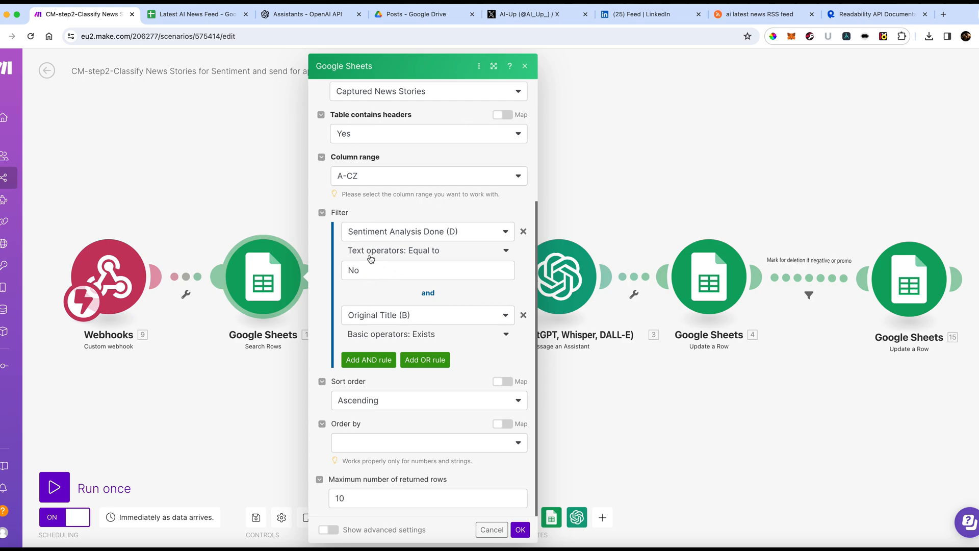
scroll(371, 255, up, 1)
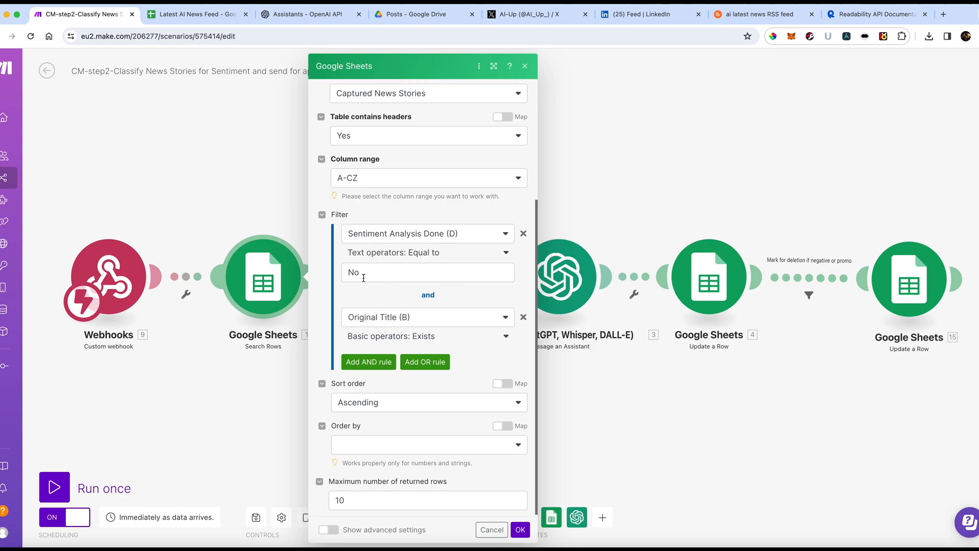
scroll(358, 278, up, 1)
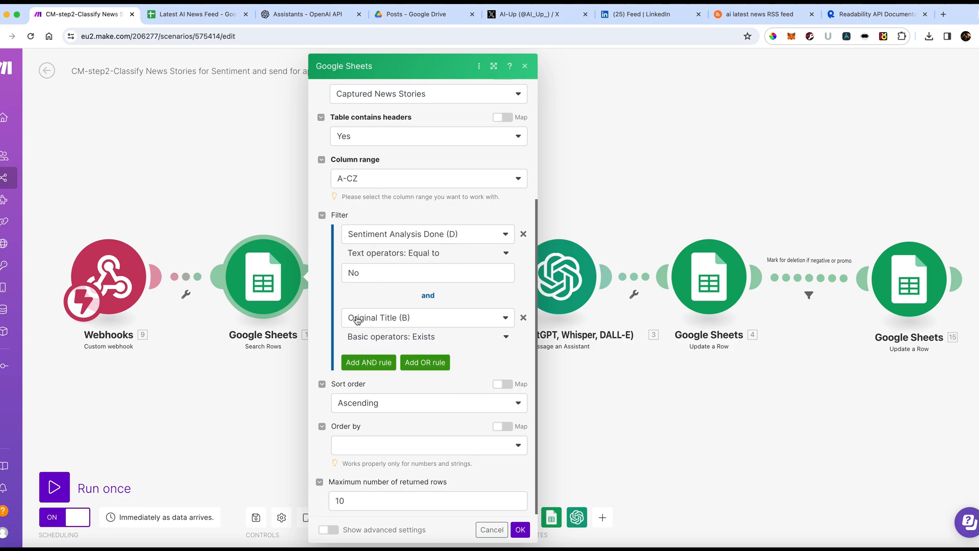
scroll(402, 373, down, 1)
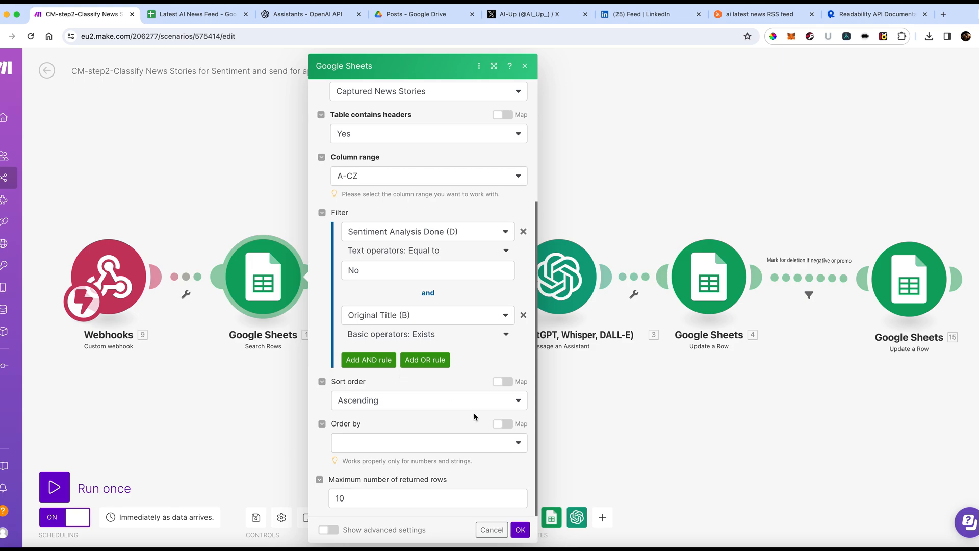
click(485, 527)
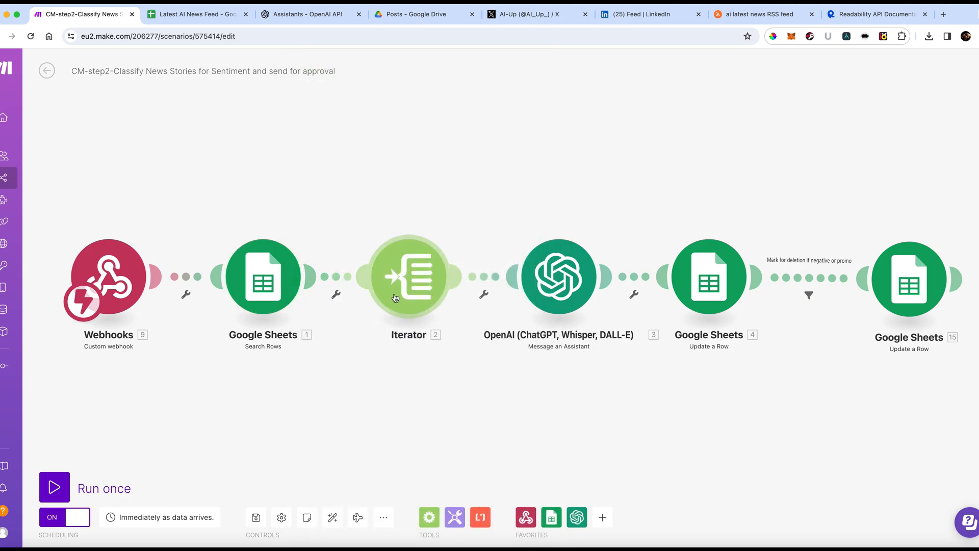
Review the OpenAI module's sentiment prompt and the values that the following Update a Row module writes back.
click(558, 286)
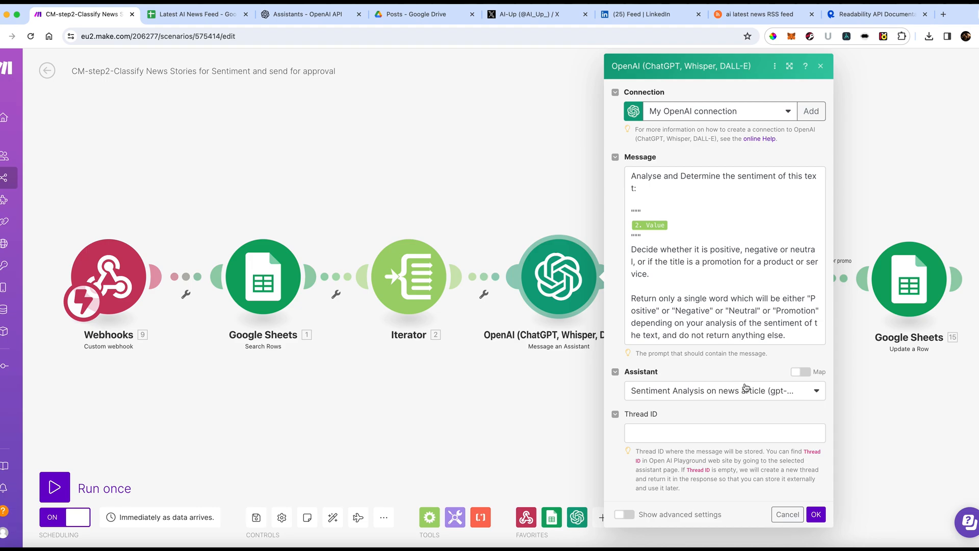
click(786, 513)
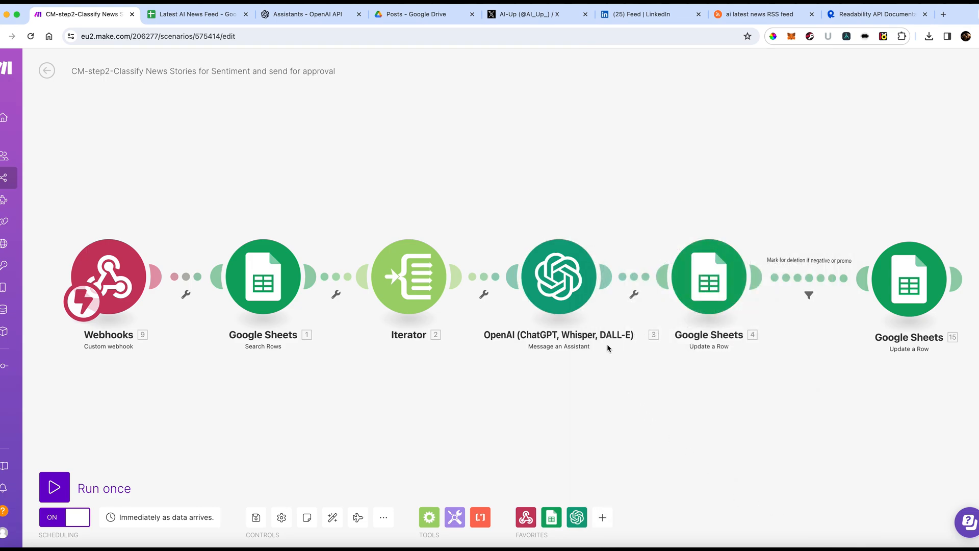
click(734, 287)
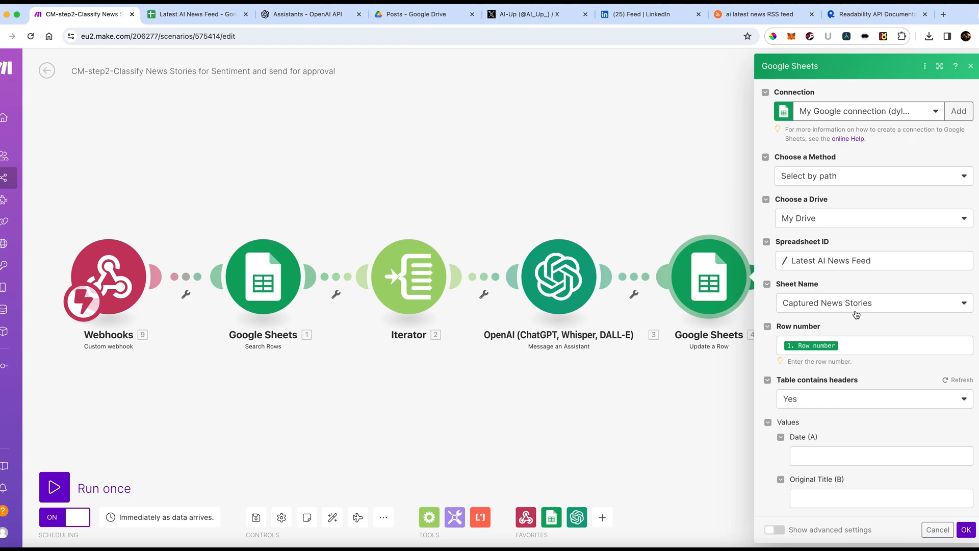
scroll(856, 314, down, 6)
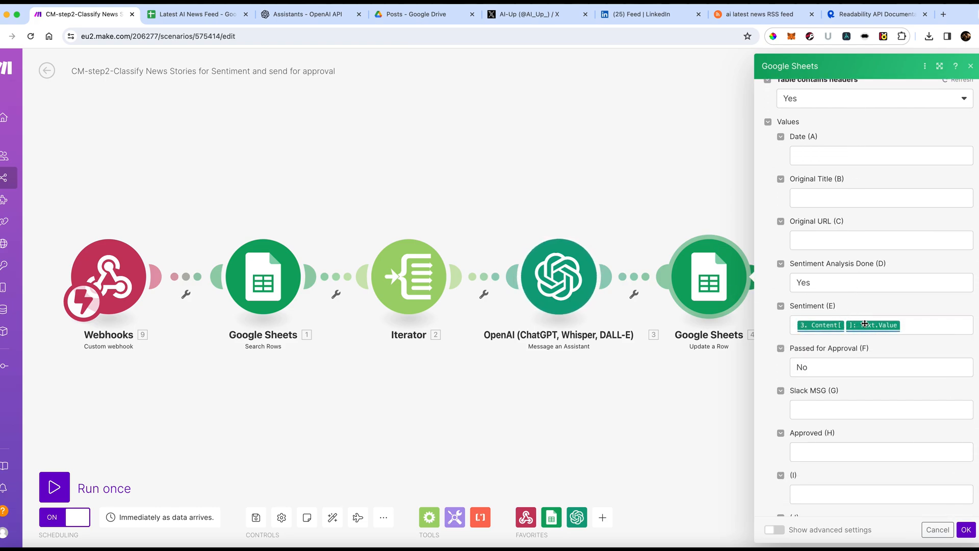
click(938, 530)
Examine the last Update a Row module's column values, down to the Mark for deletion column.
scroll(714, 334, right, 3)
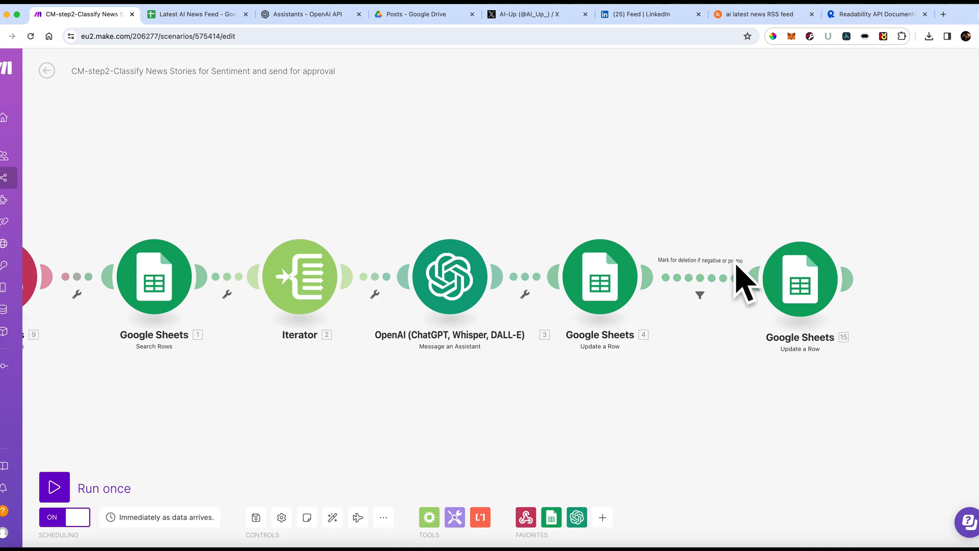
click(805, 293)
scroll(660, 357, down, 20)
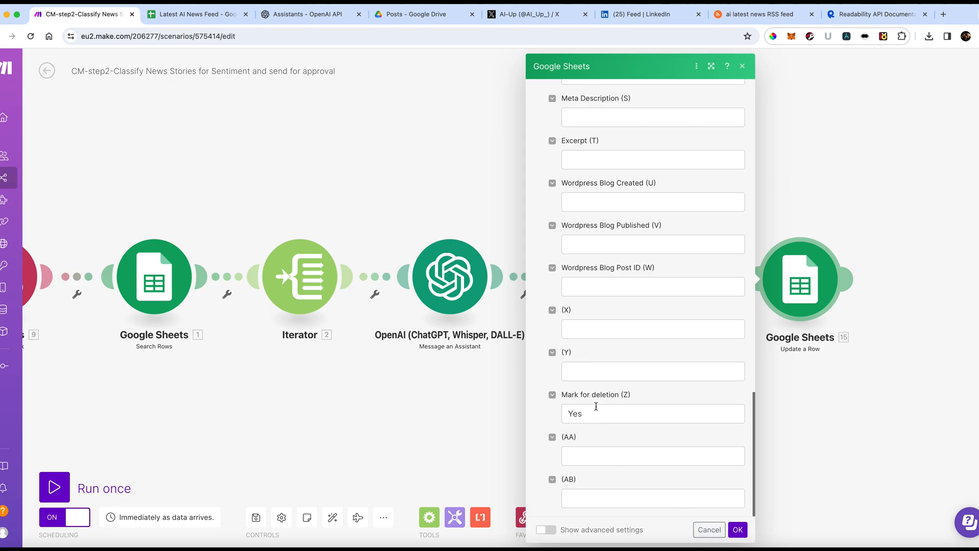
click(708, 530)
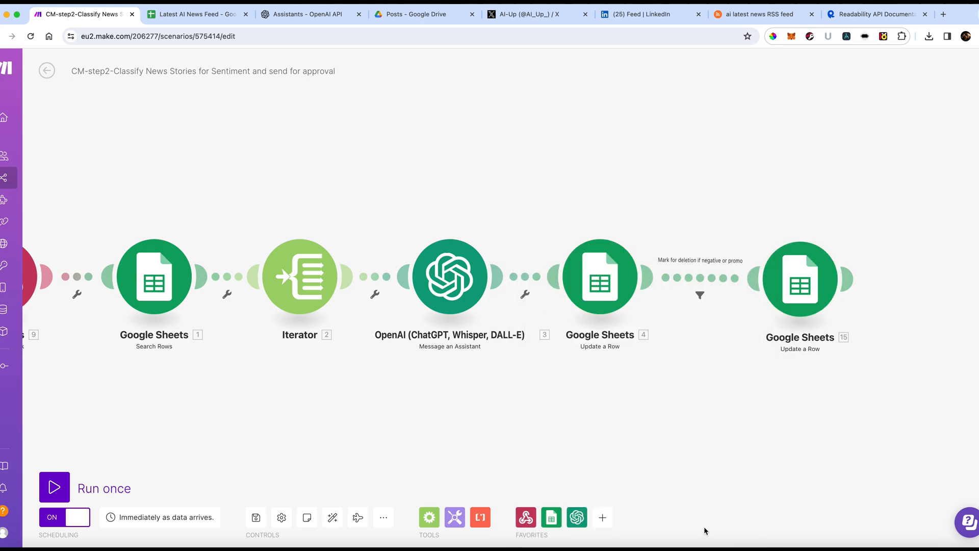
Switch to the Latest AI News Feed spreadsheet and review the sentiment classifications of all captured stories.
click(194, 19)
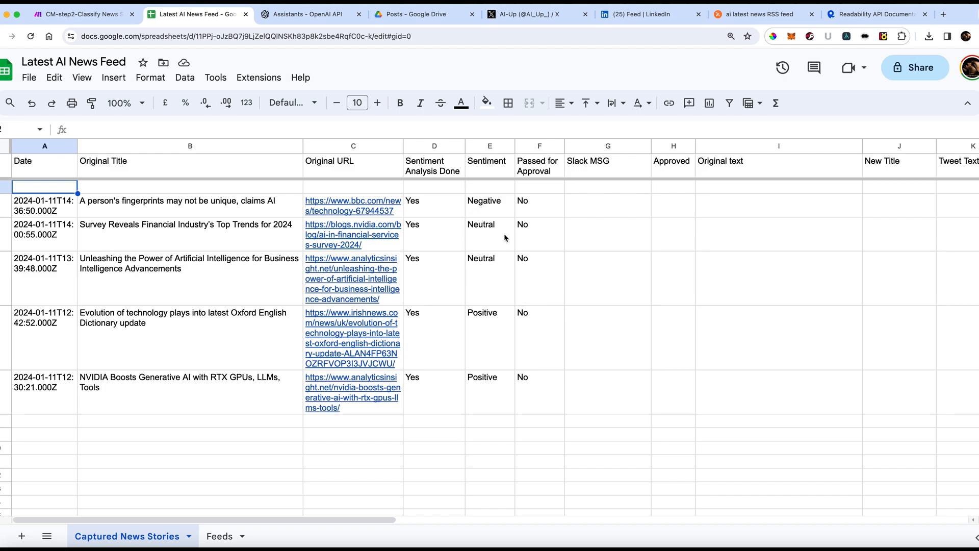
Return to Make and open the CM-Step3-Send to slack for approval scenario from the Content Manager folder for editing.
click(106, 19)
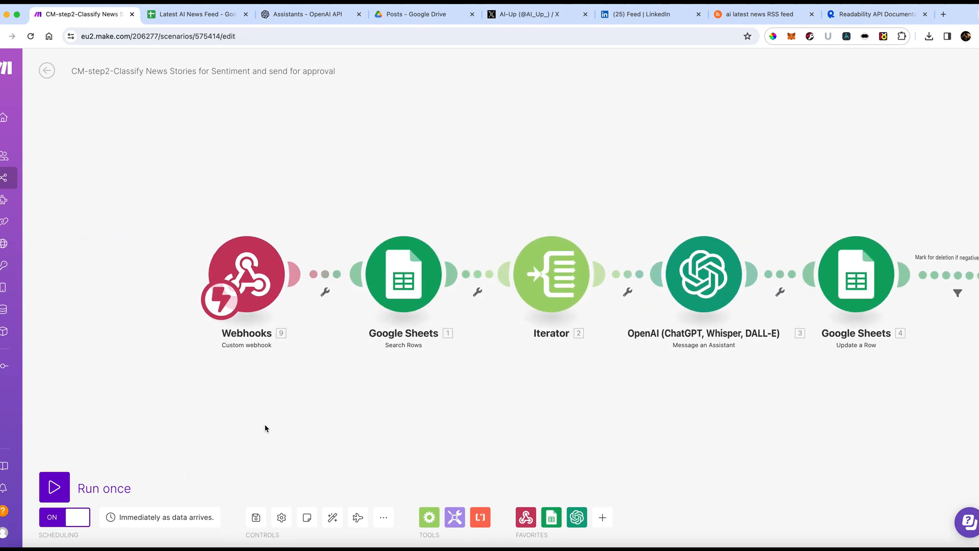
click(47, 72)
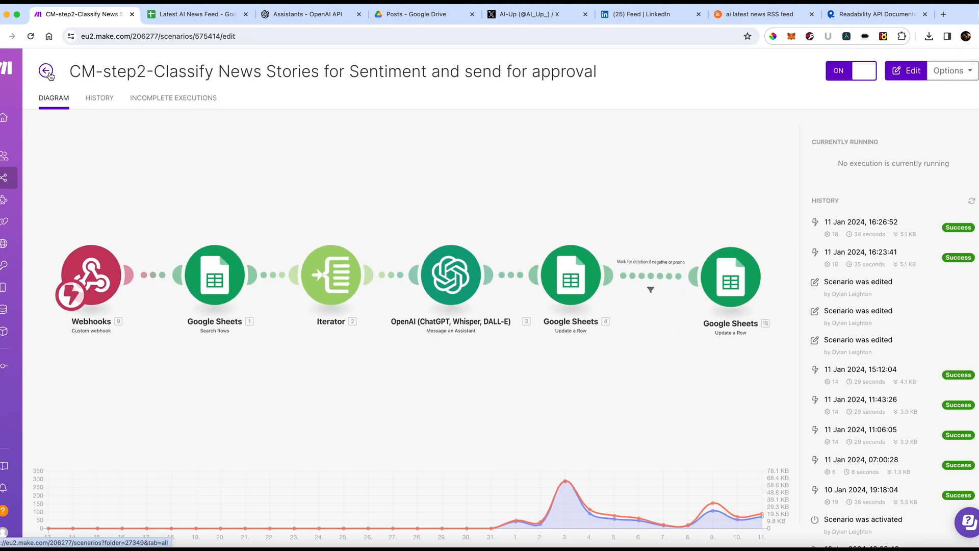
click(47, 72)
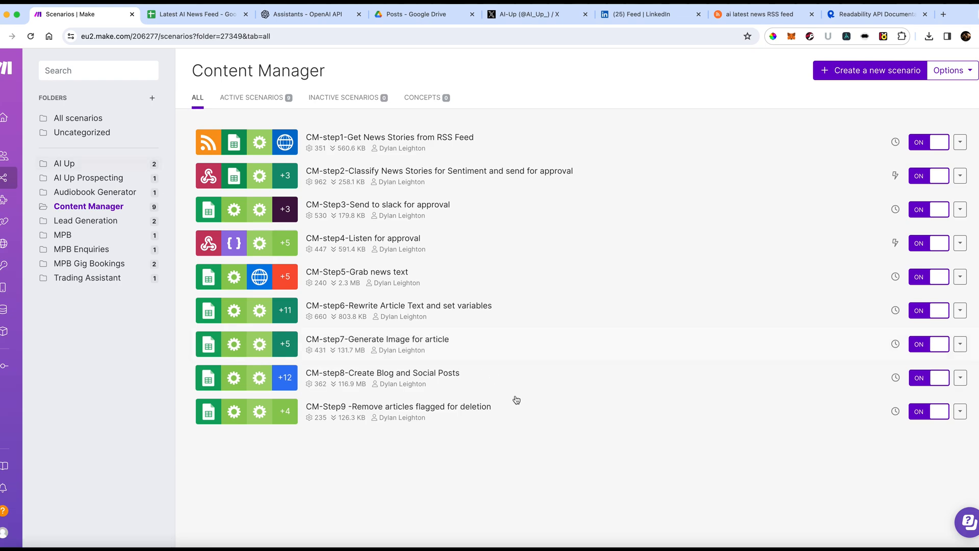
click(394, 209)
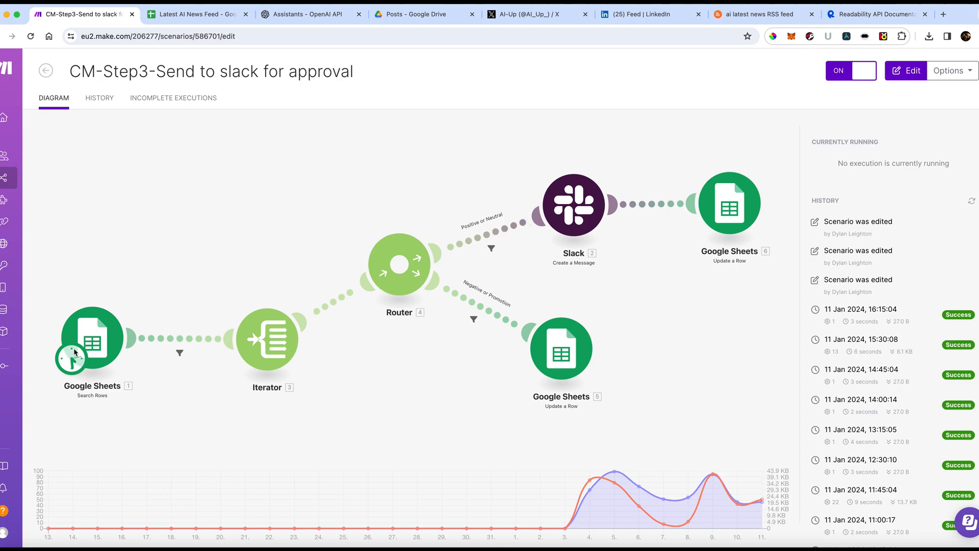
click(93, 349)
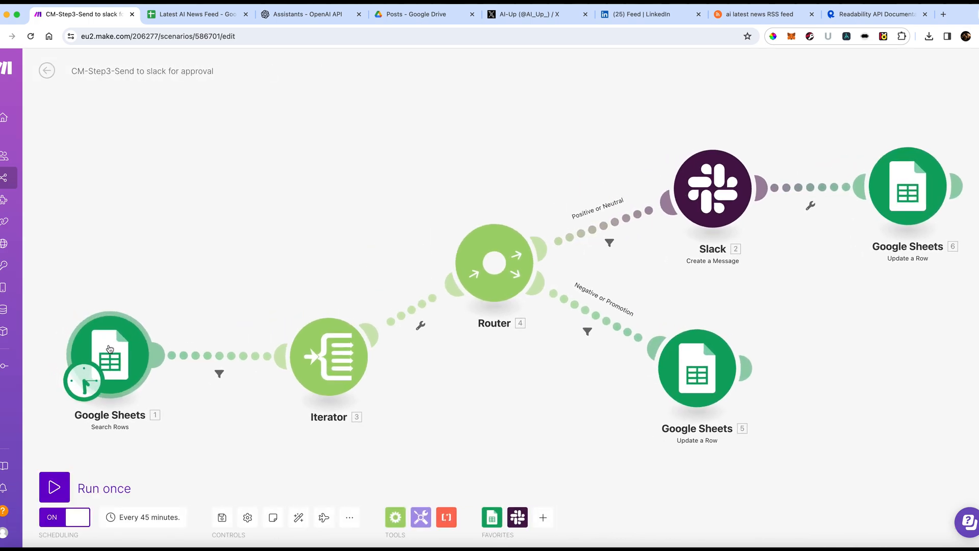
Examine the Search Rows module's filter conditions on sentiment analysis, Slack message and deletion mark, leaving its settings unchanged.
click(109, 349)
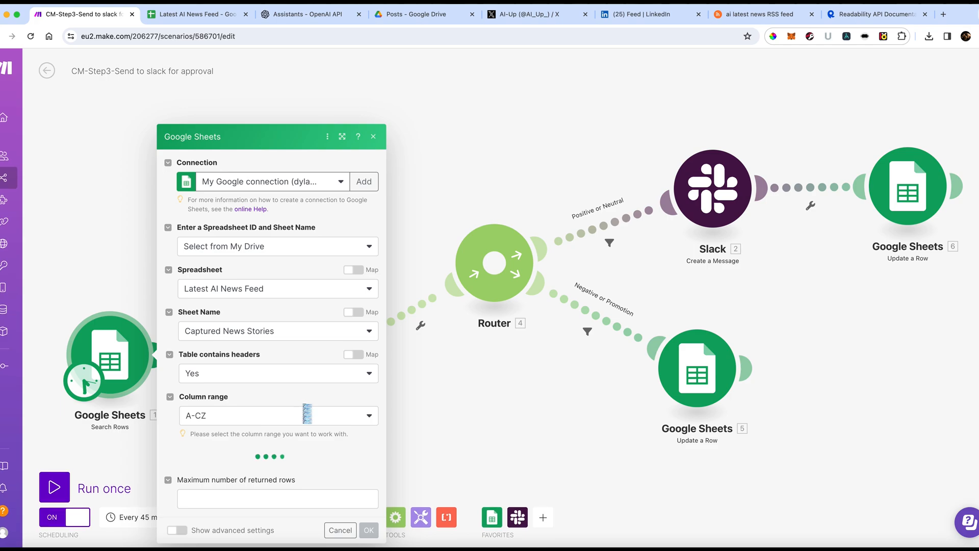
scroll(328, 458, down, 3)
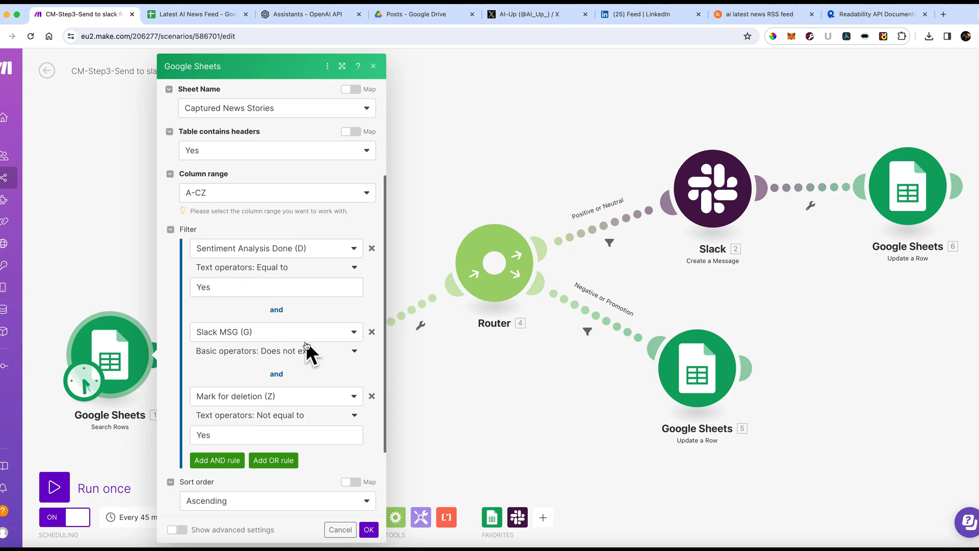
scroll(240, 408, down, 1)
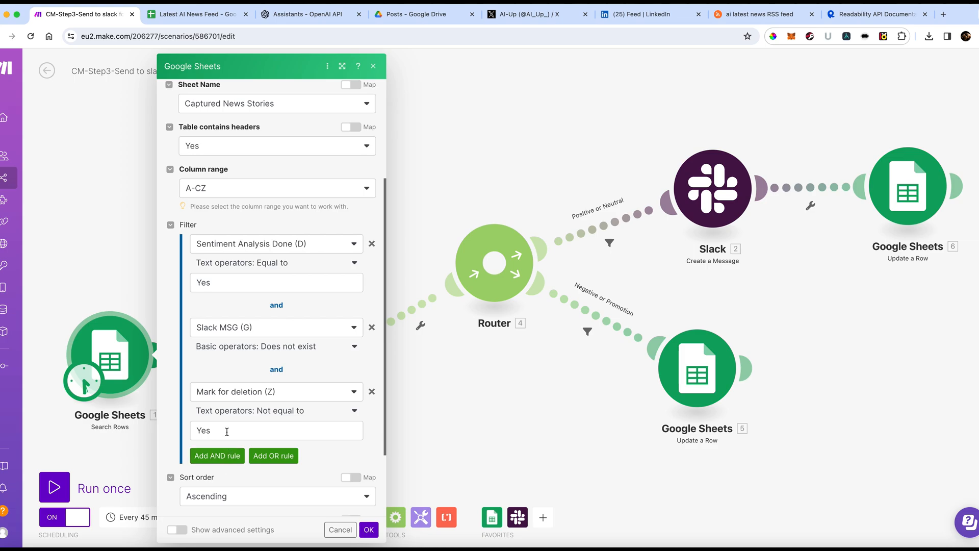
click(339, 529)
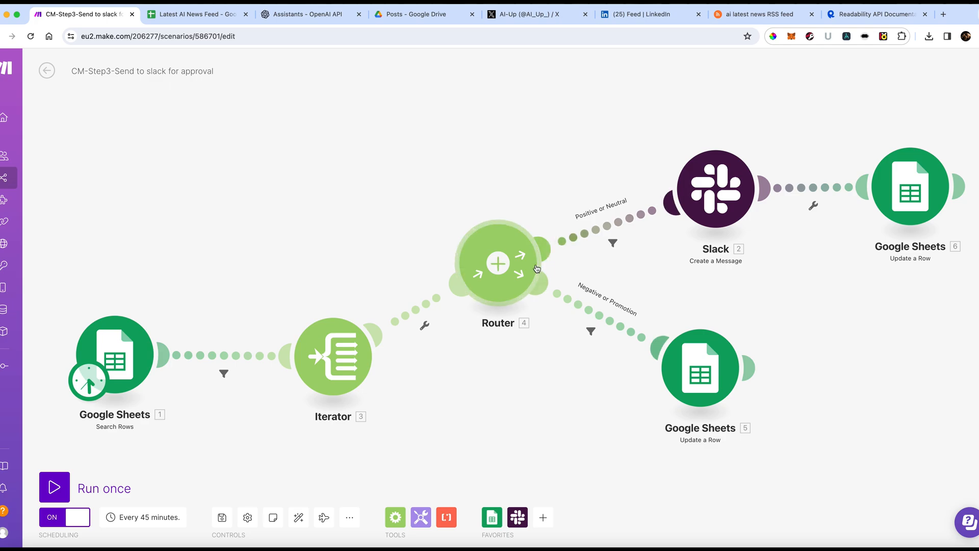
Review the Slack module's channel settings and the Blocks code for the approval prompt, original title and original URL.
click(726, 198)
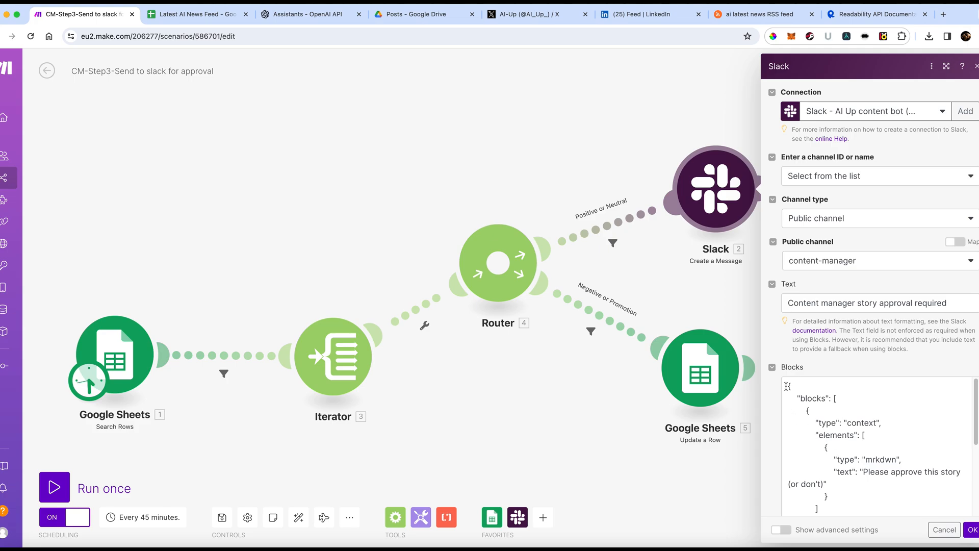
drag(787, 386, 835, 511)
scroll(826, 480, up, 1)
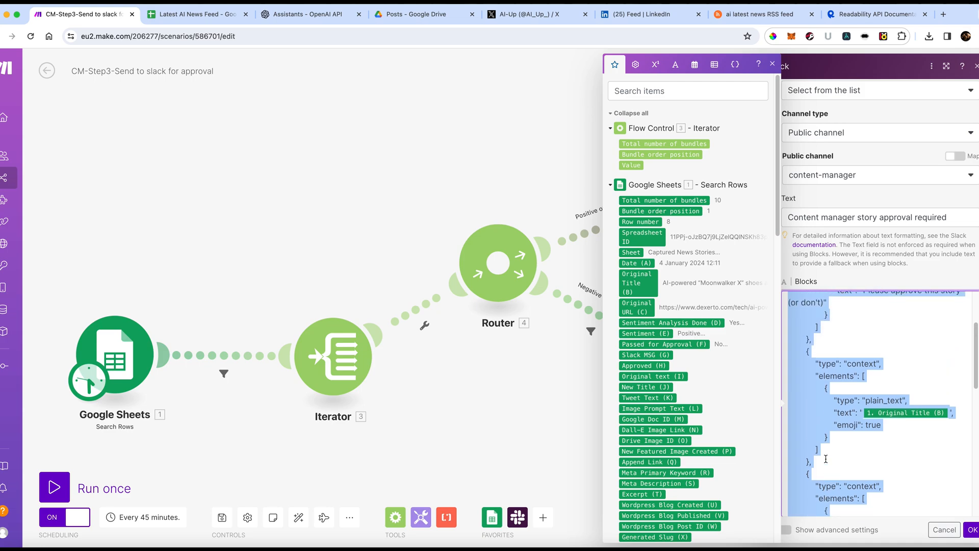
scroll(826, 459, up, 3)
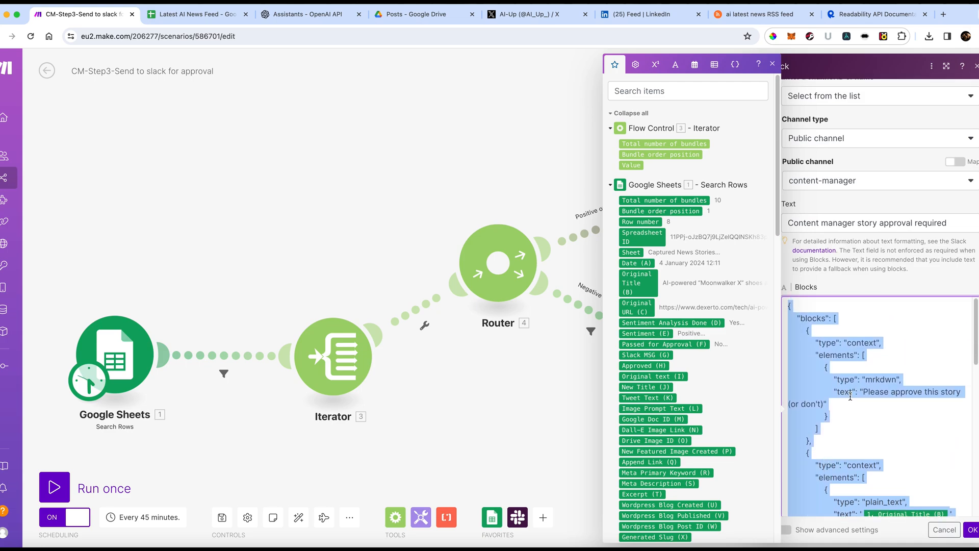
scroll(850, 396, down, 1)
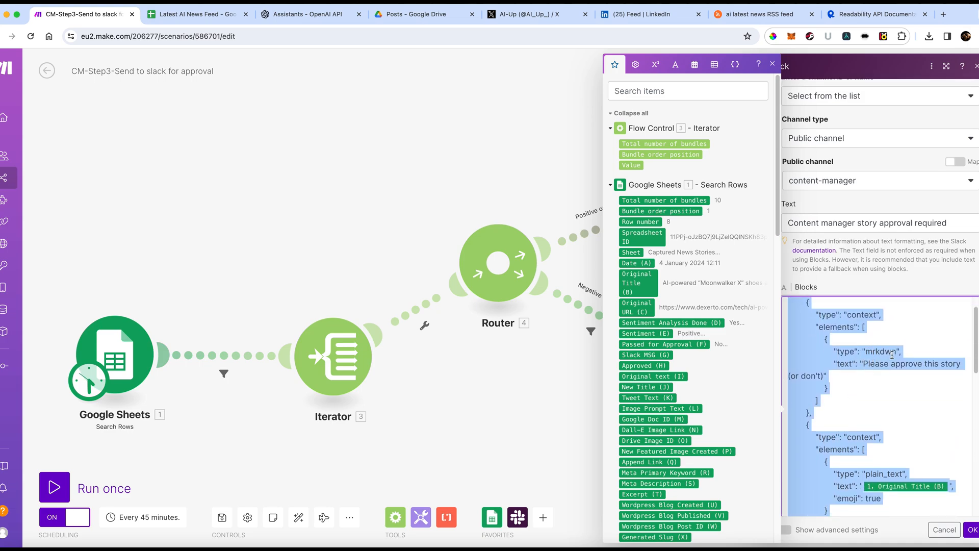
scroll(887, 357, down, 1)
click(867, 347)
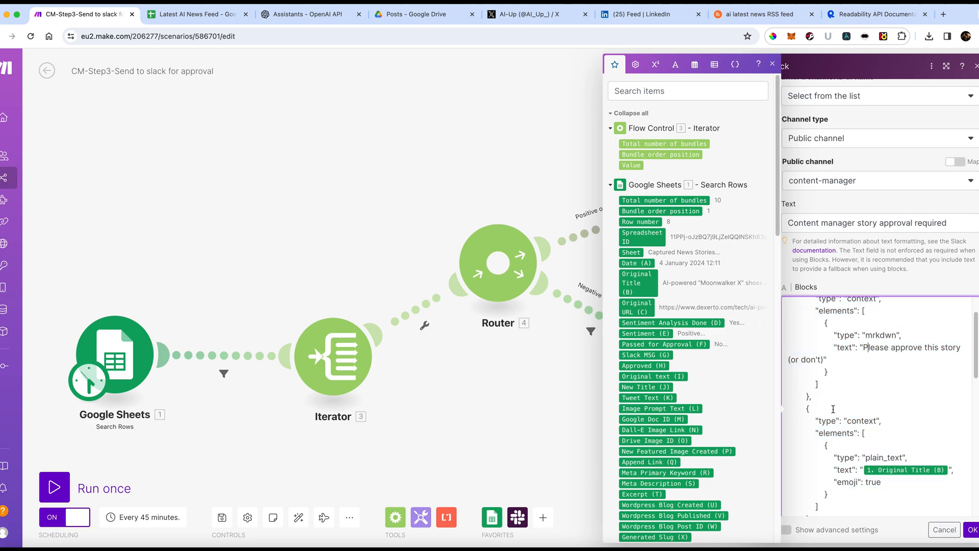
scroll(852, 346, down, 4)
scroll(837, 347, up, 1)
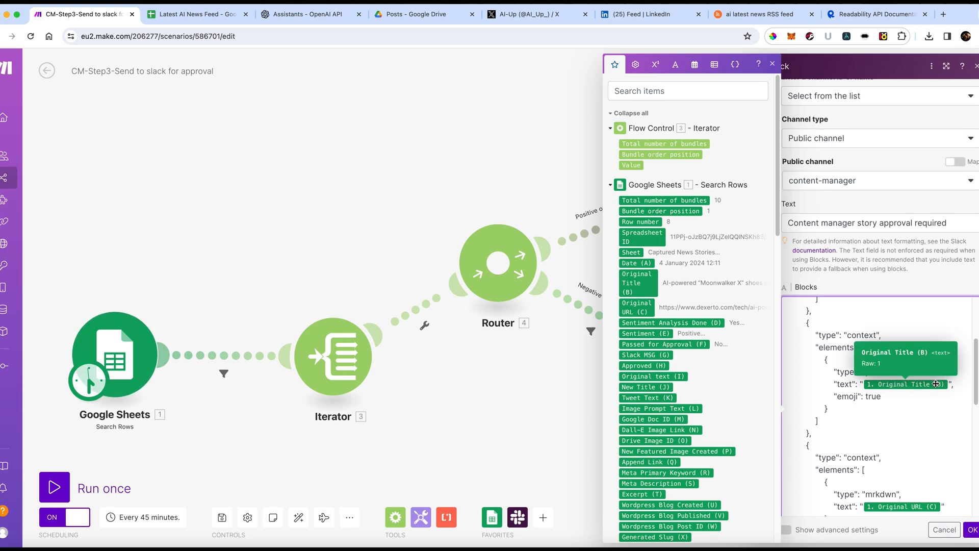
scroll(879, 419, down, 4)
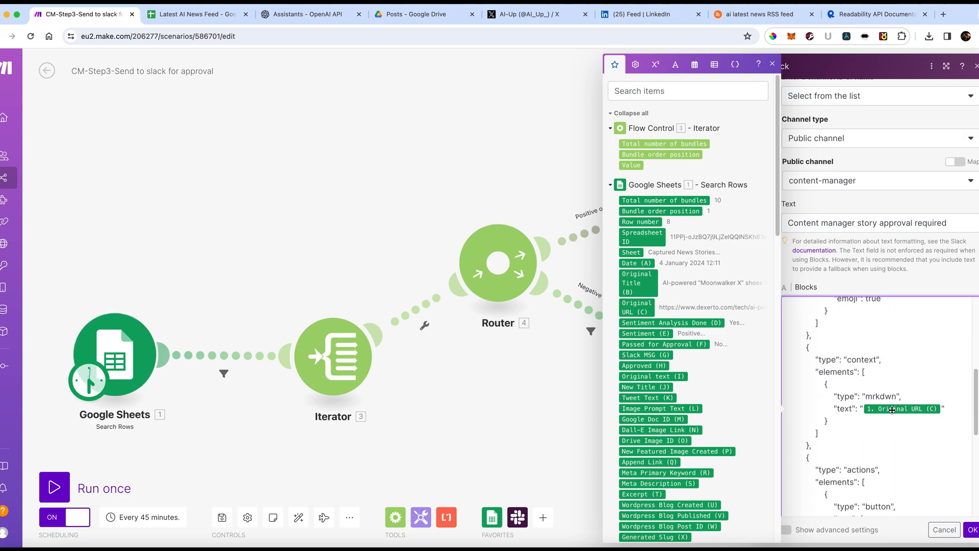
scroll(892, 409, down, 5)
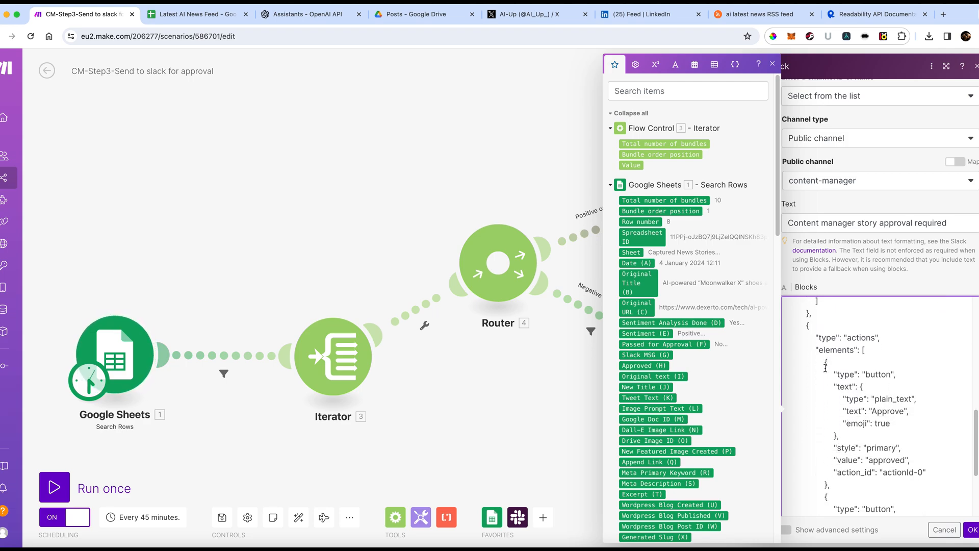
Examine the Approve and Don't Approve button definitions in the Slack message's Blocks code, and close the module without saving.
drag(820, 357, 899, 427)
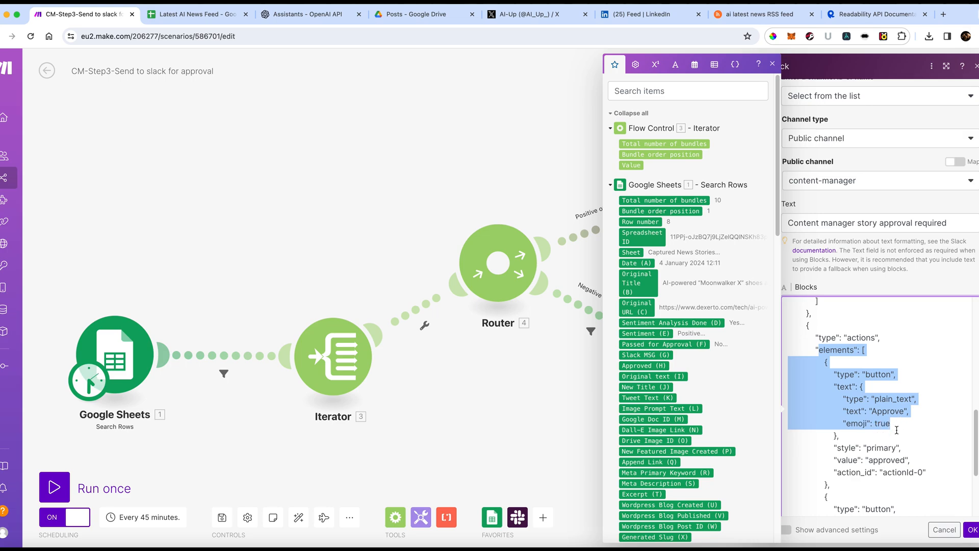
scroll(899, 426, down, 3)
double_click(883, 399)
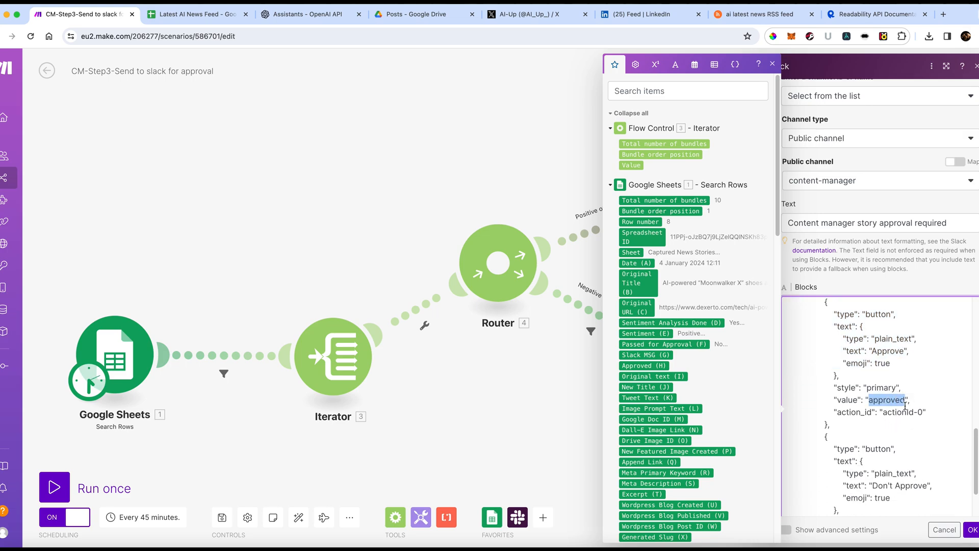
scroll(885, 418, down, 3)
drag(824, 365, 934, 440)
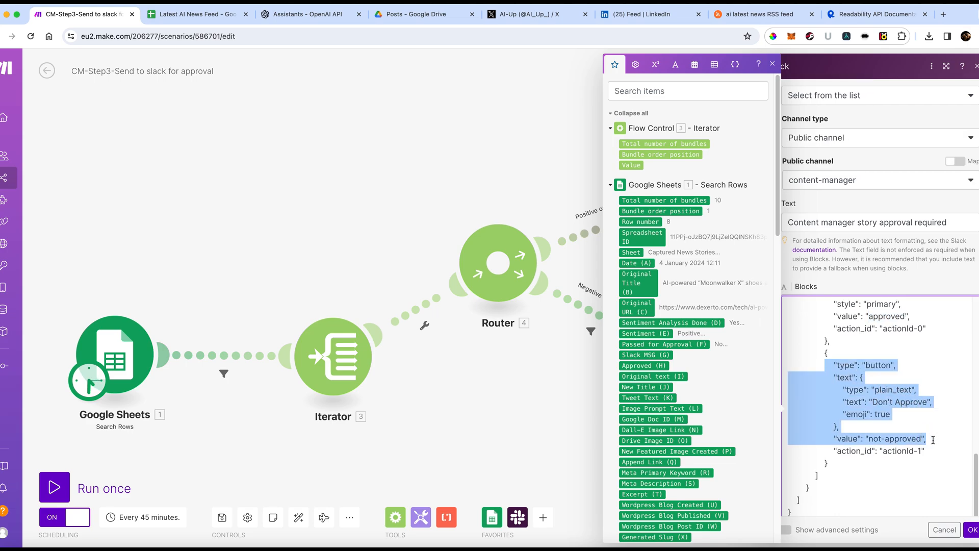
click(945, 529)
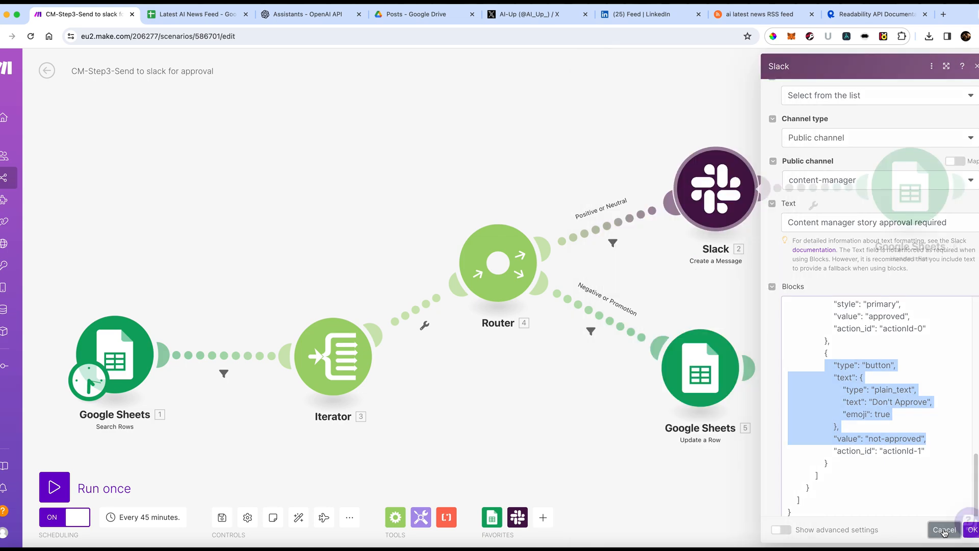
Examine the values that the Update a Row module after Slack writes to the Passed for Approval and Slack MSG columns.
scroll(730, 206, down, 2)
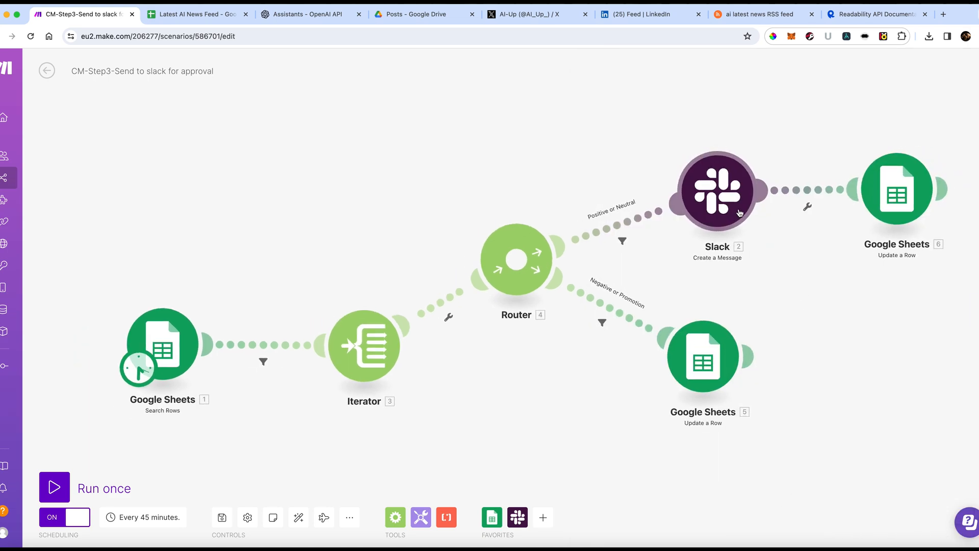
scroll(731, 207, right, 1)
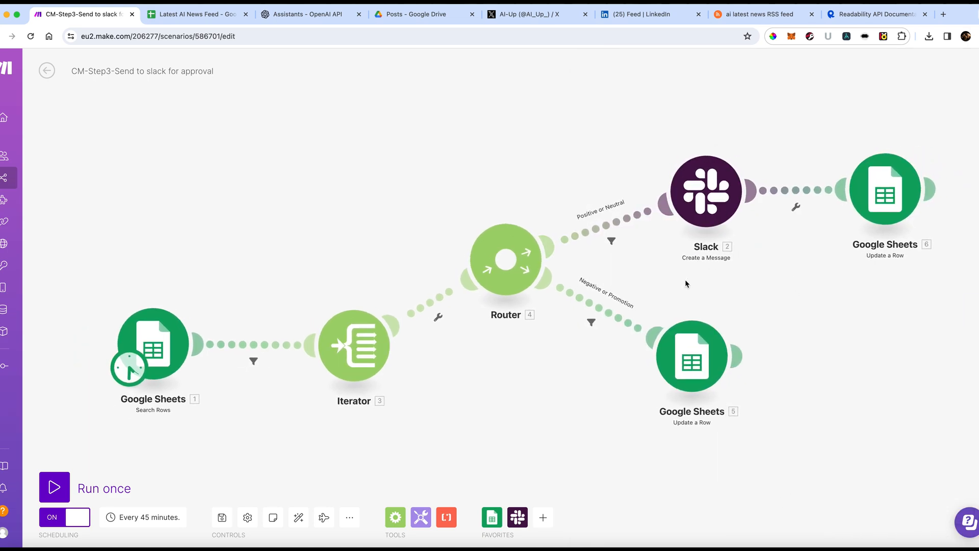
scroll(685, 284, right, 3)
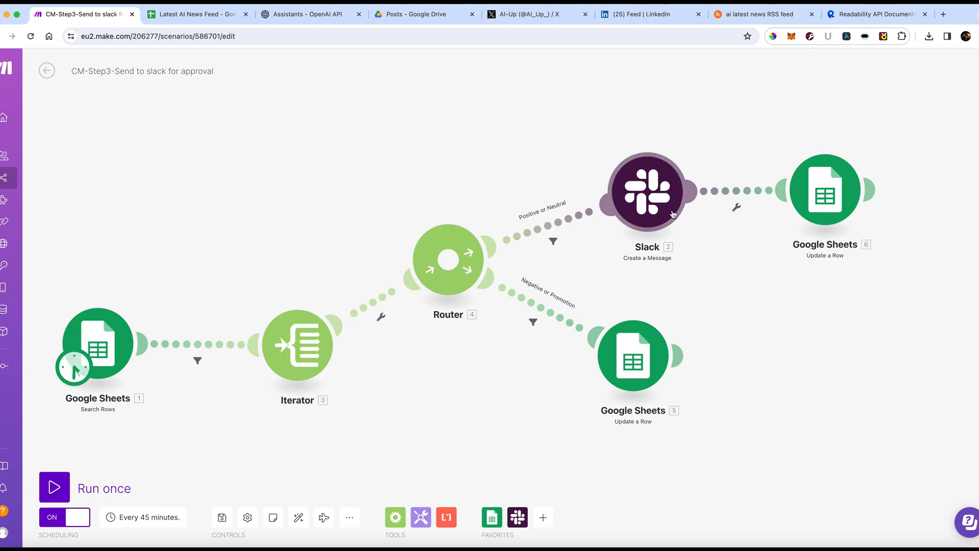
scroll(648, 218, left, 1)
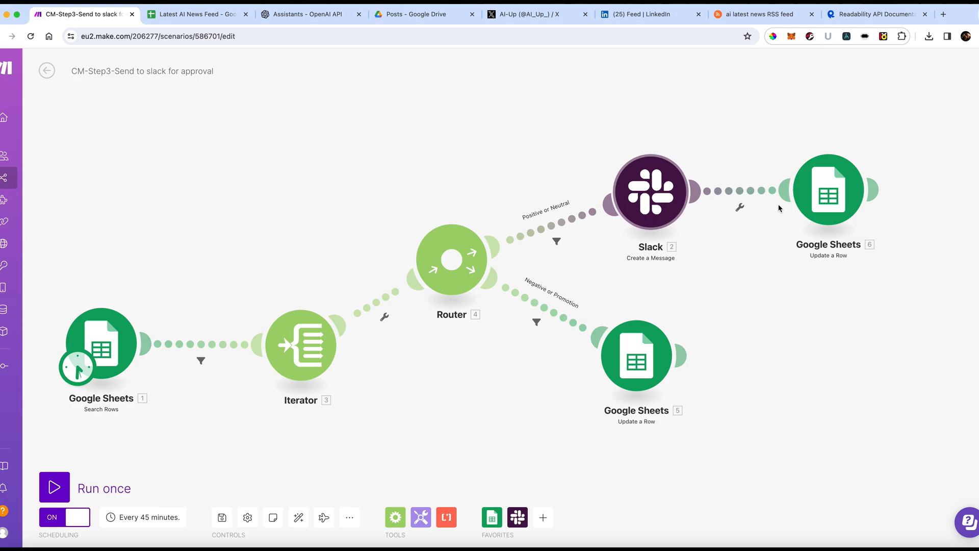
click(819, 206)
scroll(659, 432, down, 10)
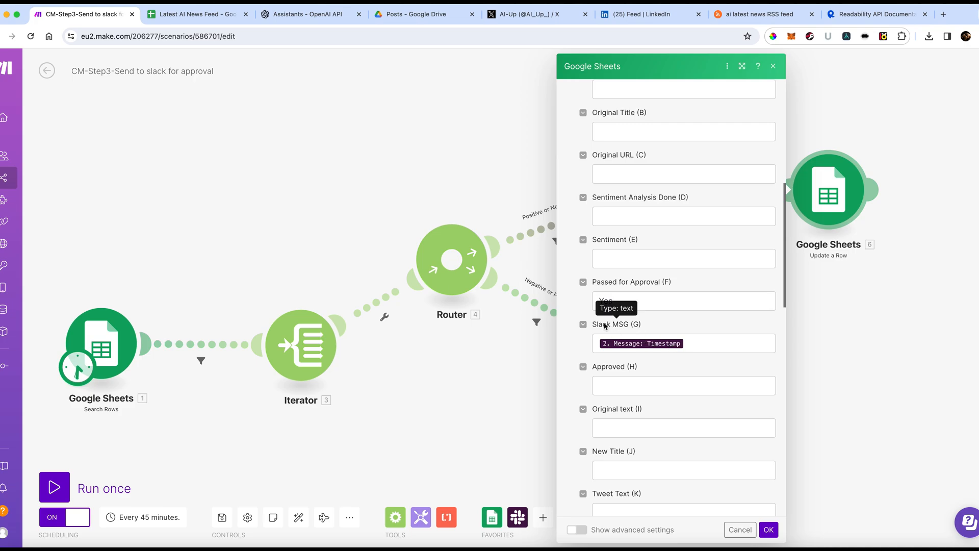
click(740, 530)
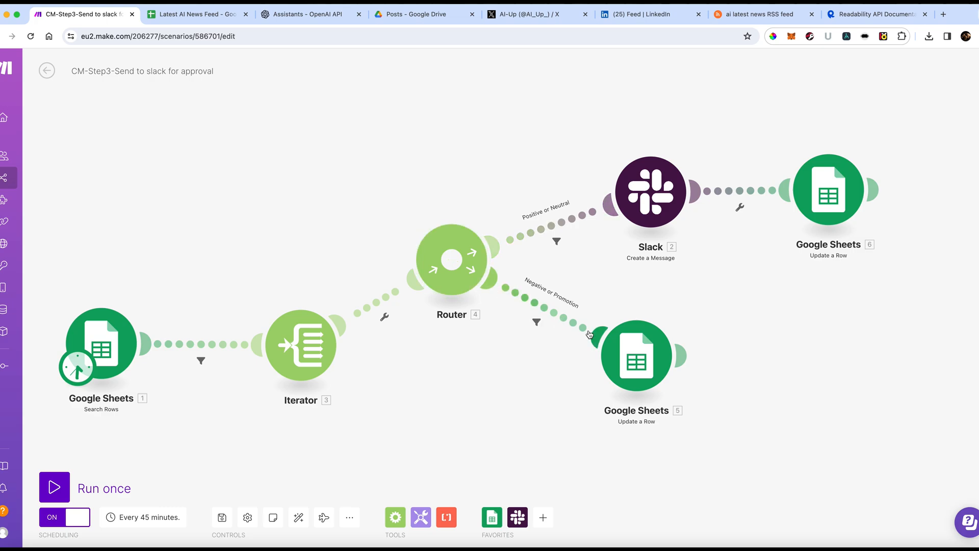
Inspect the Mark for deletion value in the Update a Row module on the Negative or Promotion route.
click(637, 357)
scroll(757, 424, down, 10)
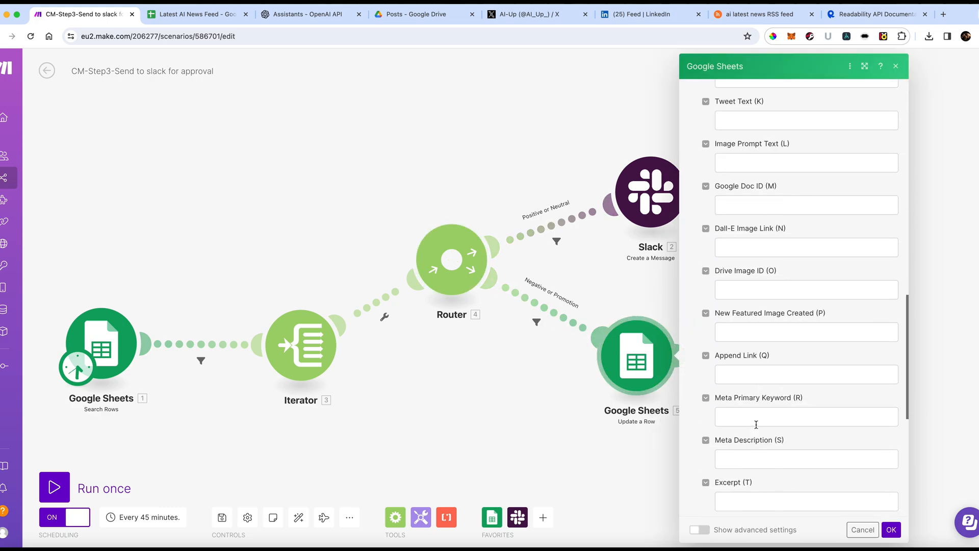
scroll(756, 424, down, 7)
click(736, 418)
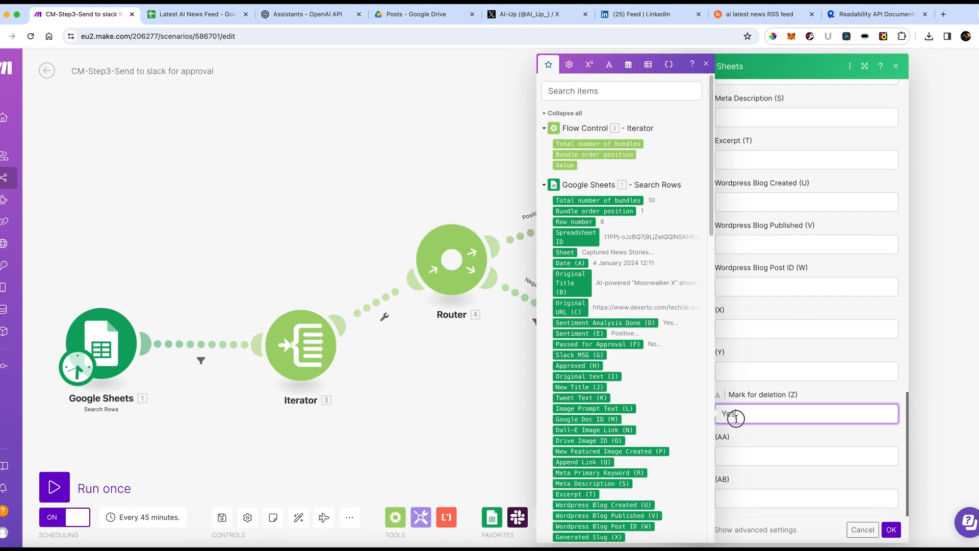
double_click(736, 418)
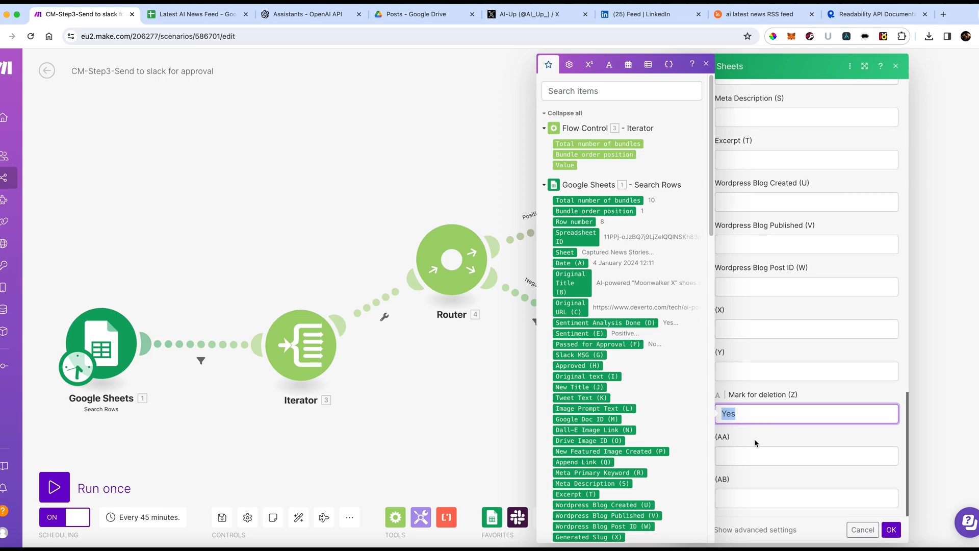
click(857, 531)
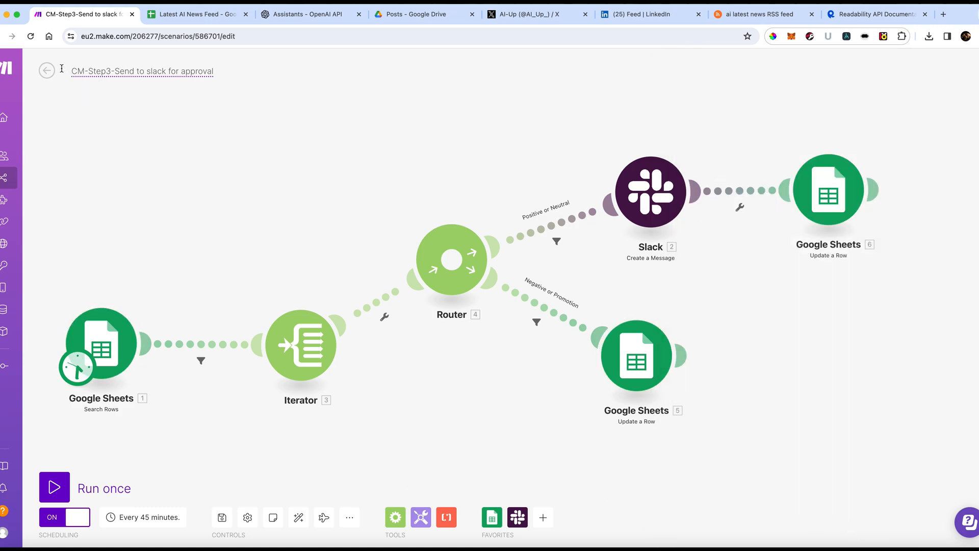
Switch to Slack to check the content-manager channel, and return to the Latest AI News Feed spreadsheet in the browser.
click(47, 71)
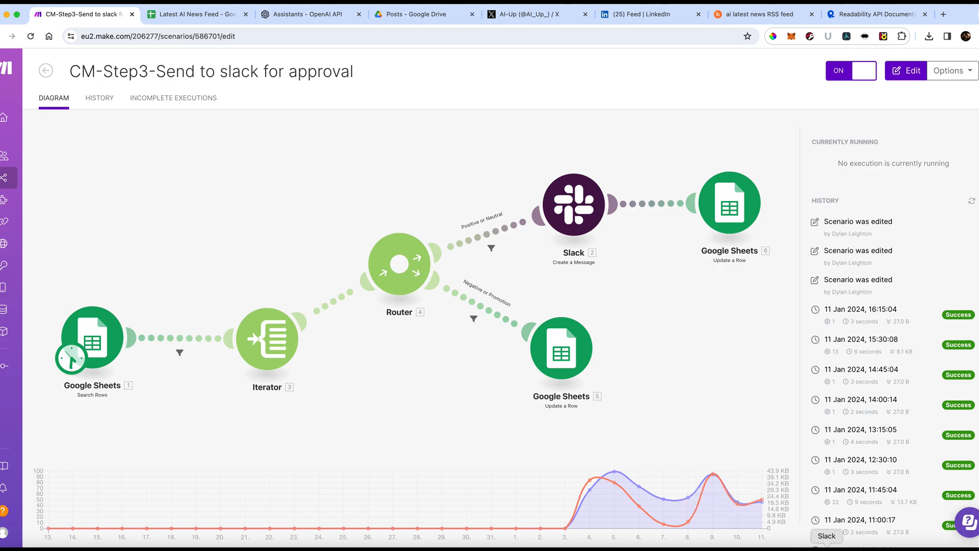
click(827, 547)
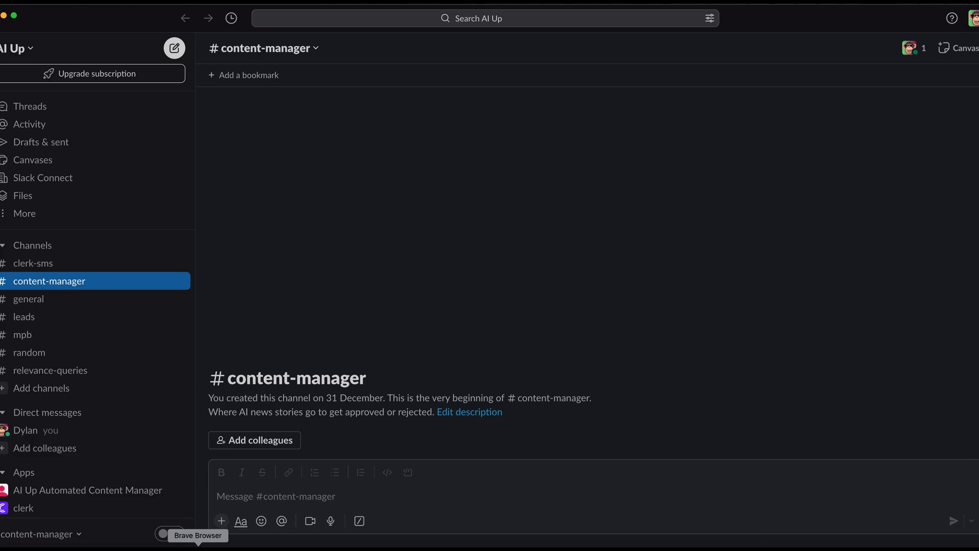
click(177, 547)
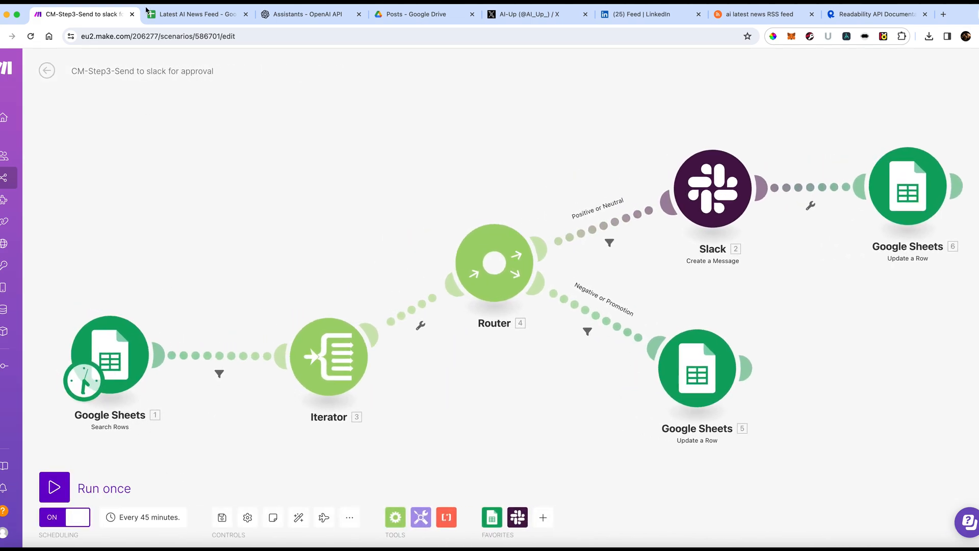
click(187, 14)
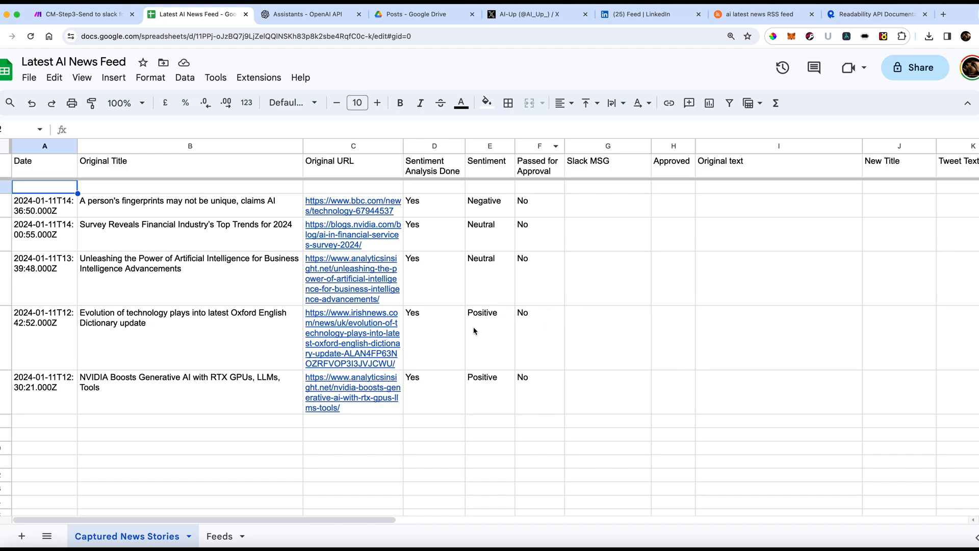
Run the CM-Step3-Send to slack for approval scenario once in Make, and switch to Slack's content-manager channel.
click(82, 14)
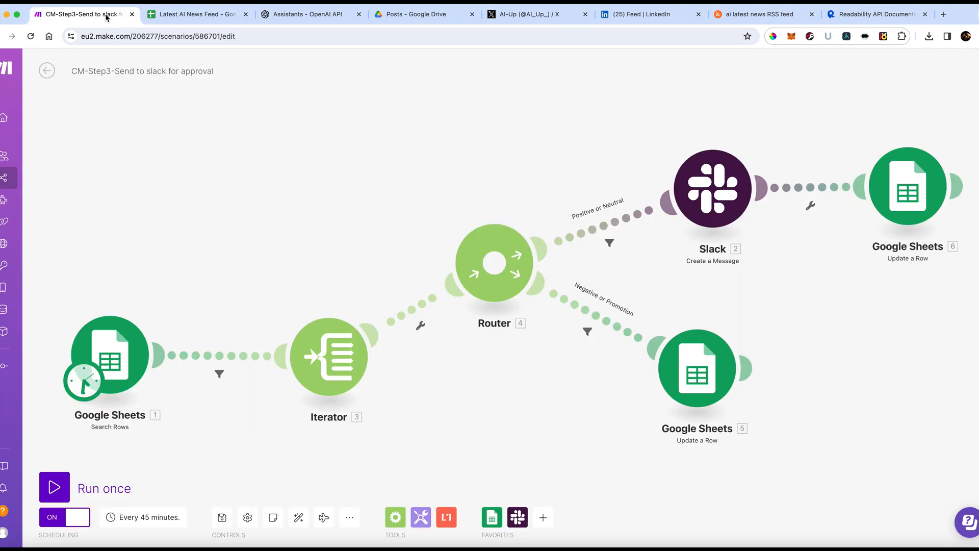
click(56, 489)
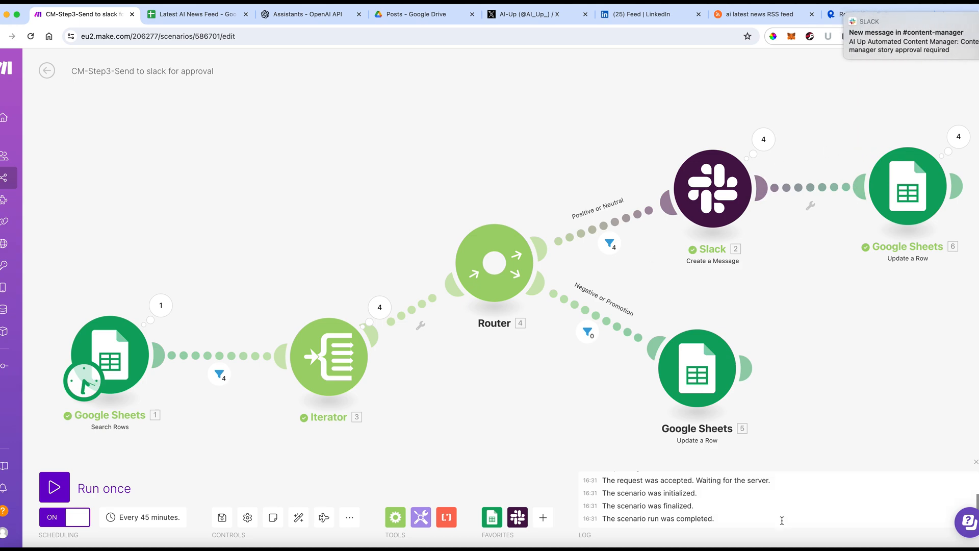
click(845, 548)
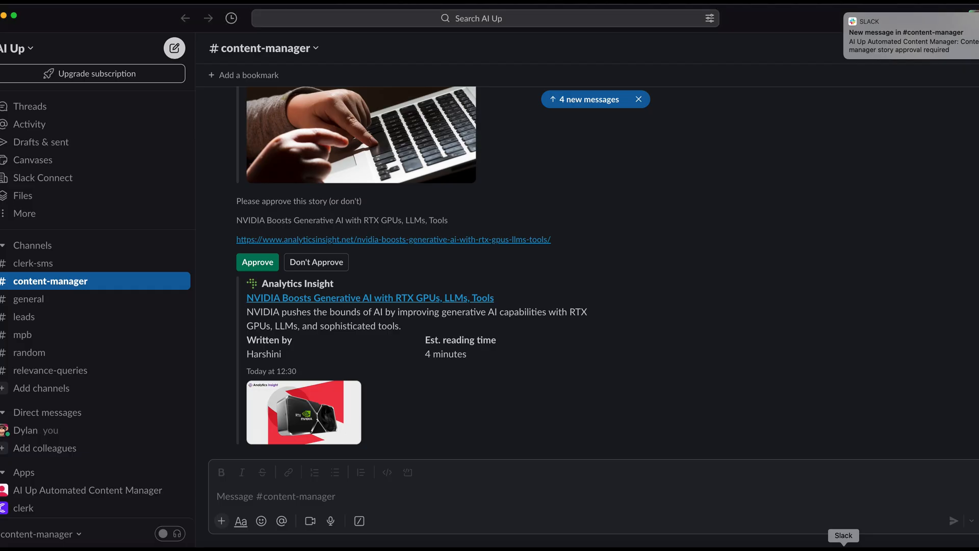
Review the story approval requests in the content-manager channel, including their links, previews and Approve and Don't Approve options.
scroll(409, 351, up, 15)
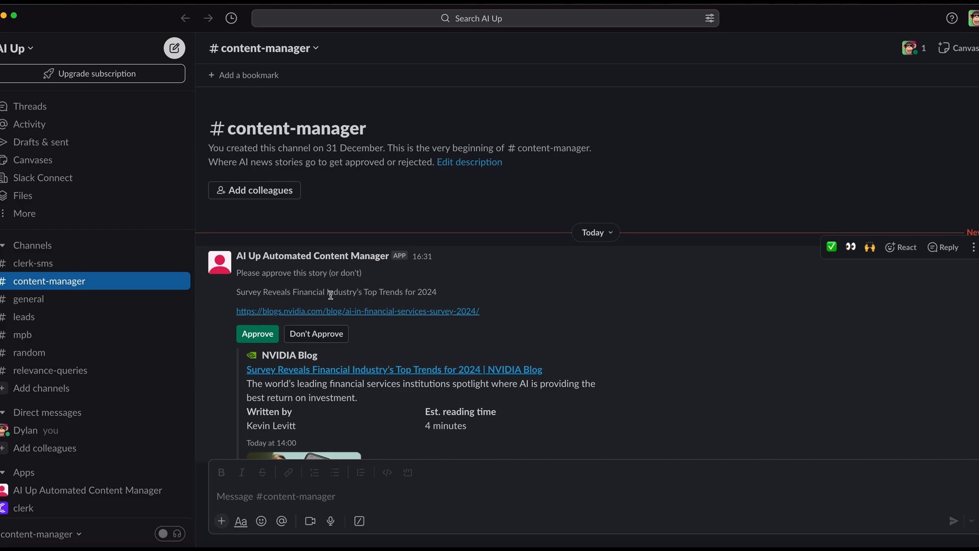
scroll(532, 333, down, 4)
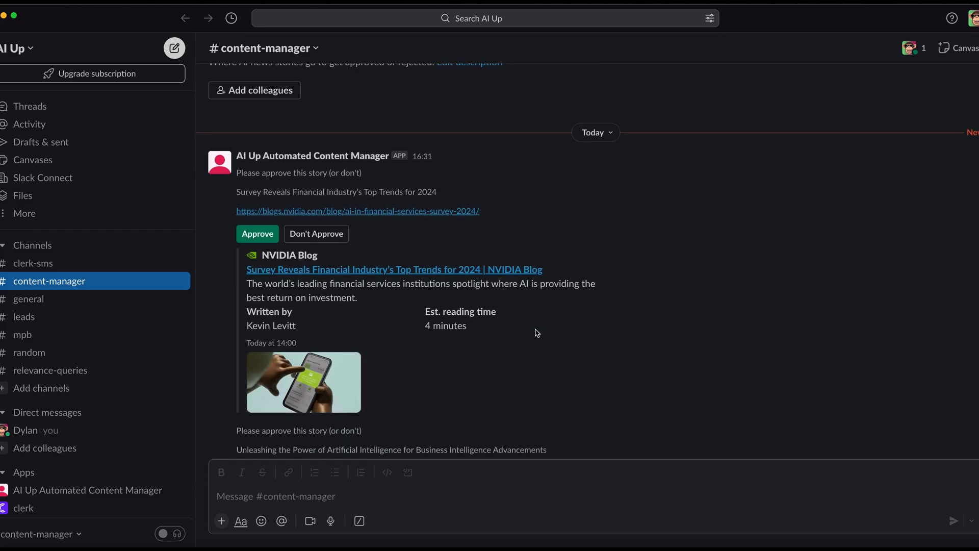
scroll(492, 343, down, 3)
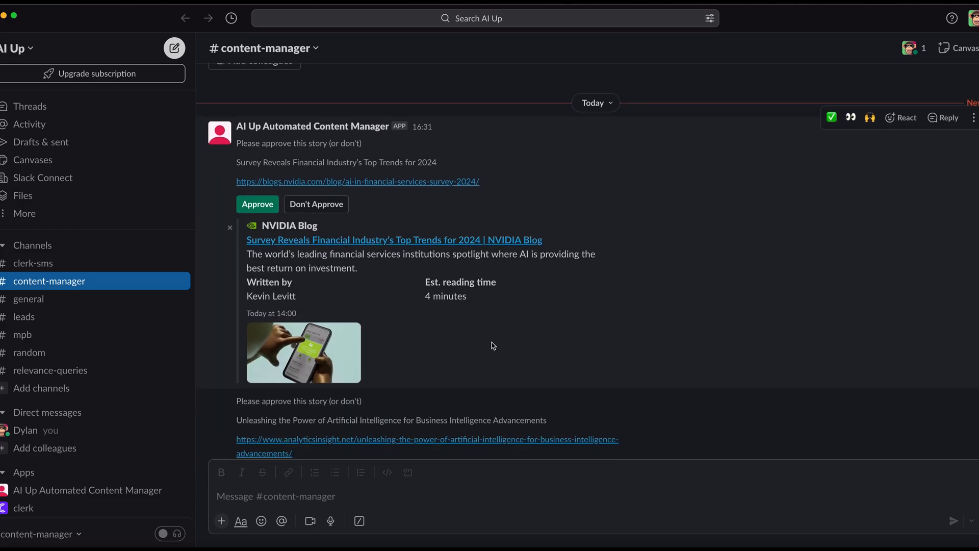
scroll(465, 334, down, 3)
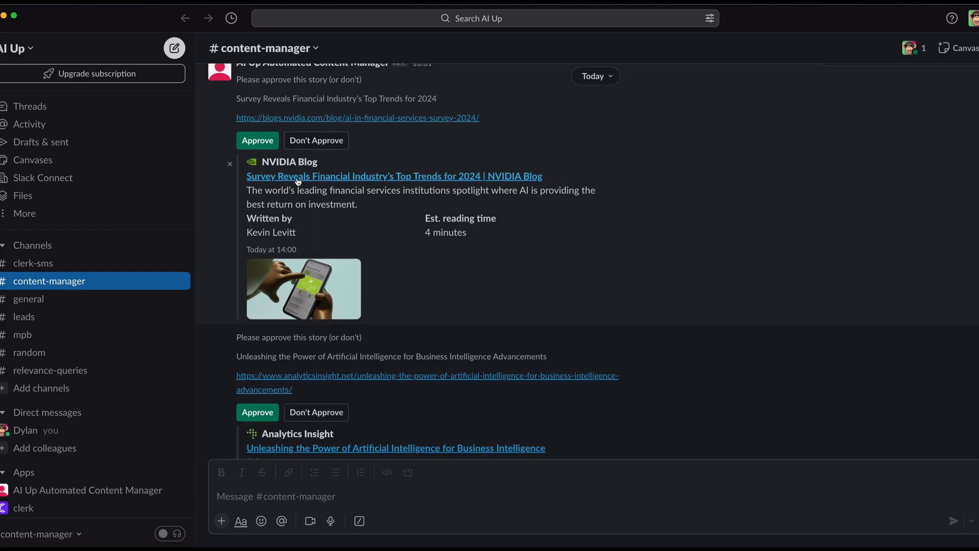
scroll(386, 266, down, 1)
scroll(386, 266, down, 4)
scroll(386, 266, up, 12)
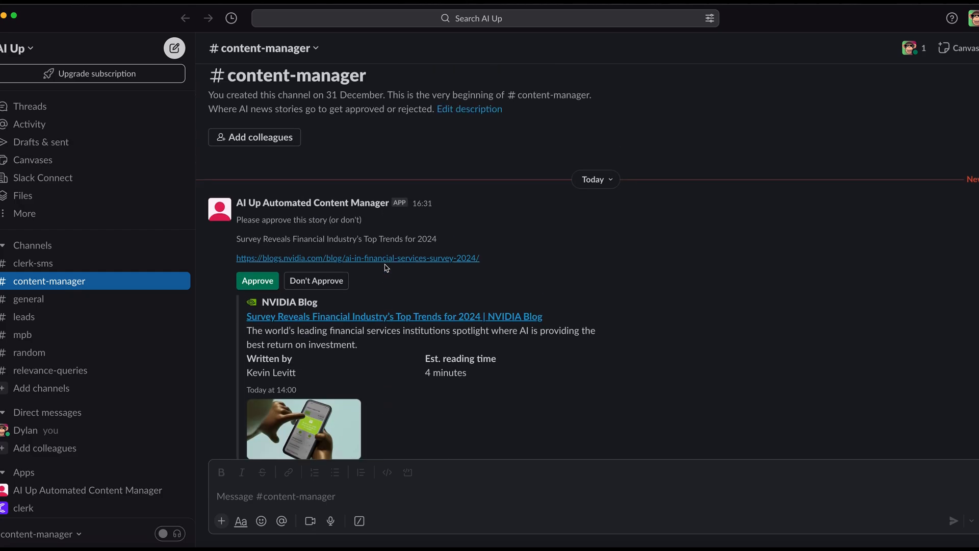
Approve the "Survey Reveals Financial Industry's Top Trends for 2024" story and reject the "Unleashing the Power of Artificial Intelligence" story.
click(254, 281)
scroll(324, 284, down, 10)
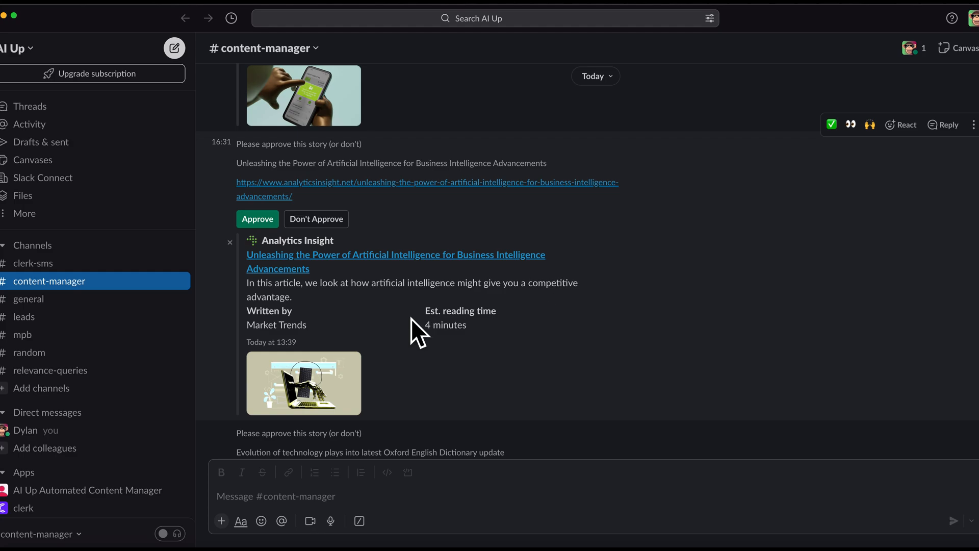
scroll(416, 332, down, 3)
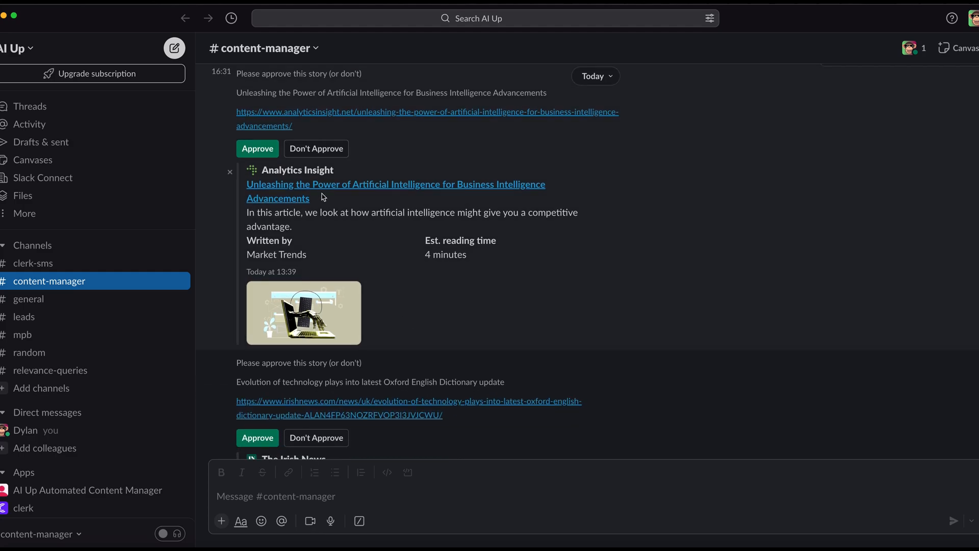
click(313, 149)
Approve the Oxford English Dictionary update story and the "NVIDIA Boosts Generative AI with RTX GPUs, LLMs, Tools" story.
scroll(300, 253, down, 10)
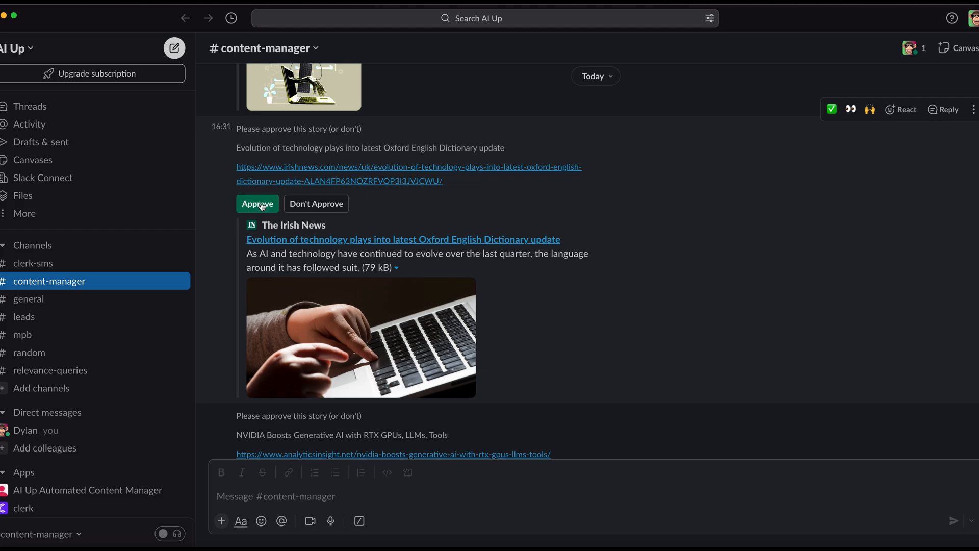
scroll(392, 289, down, 3)
scroll(392, 289, down, 5)
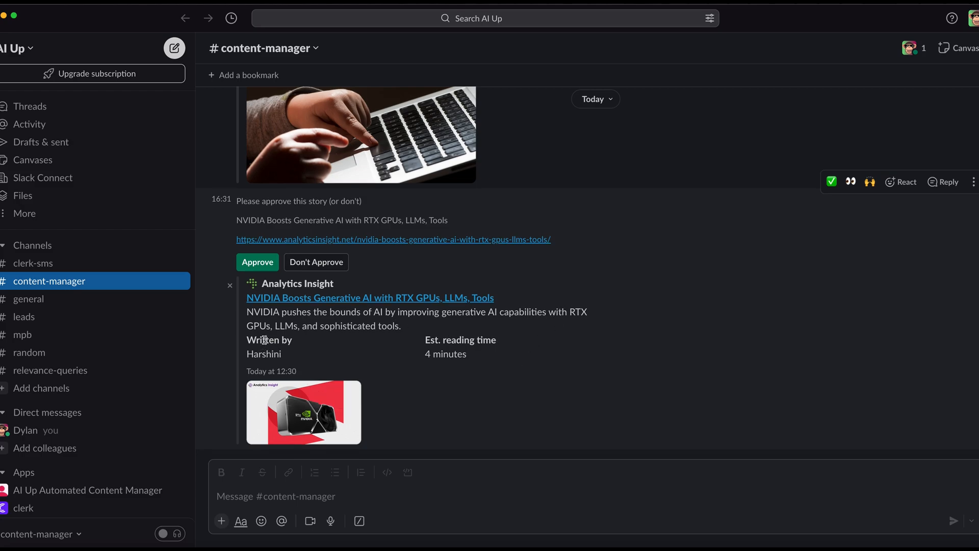
click(258, 265)
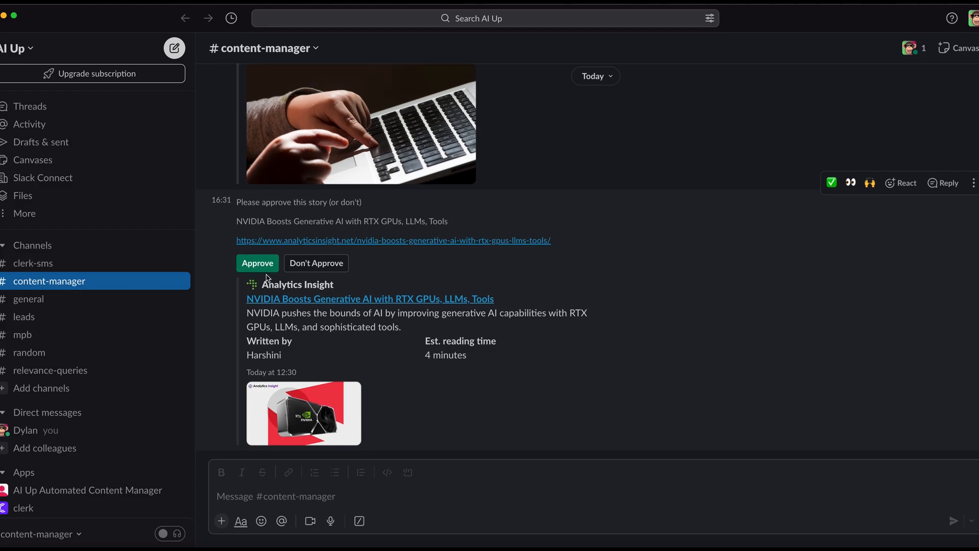
Return to the Latest AI News Feed spreadsheet and check the Passed for Approval, Slack MSG and Approved columns.
click(4, 17)
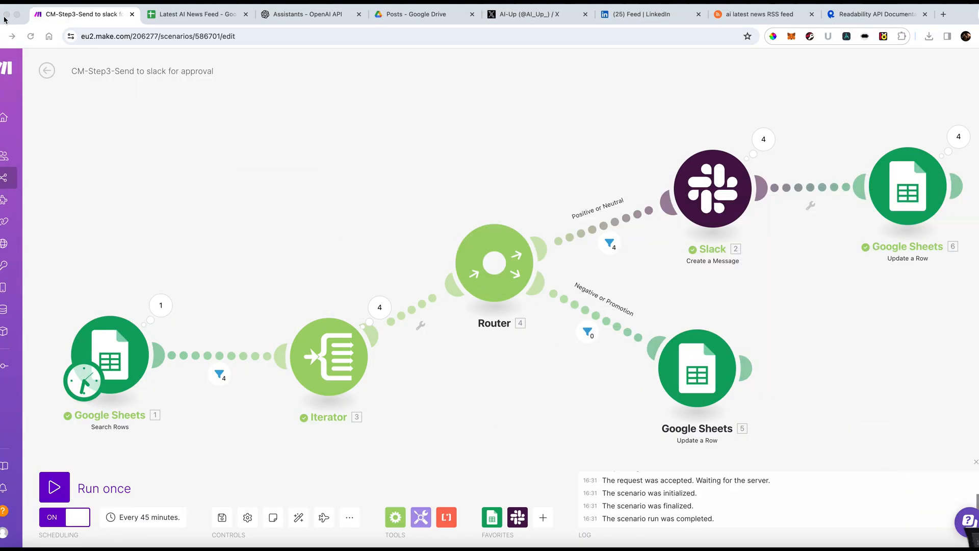
click(186, 17)
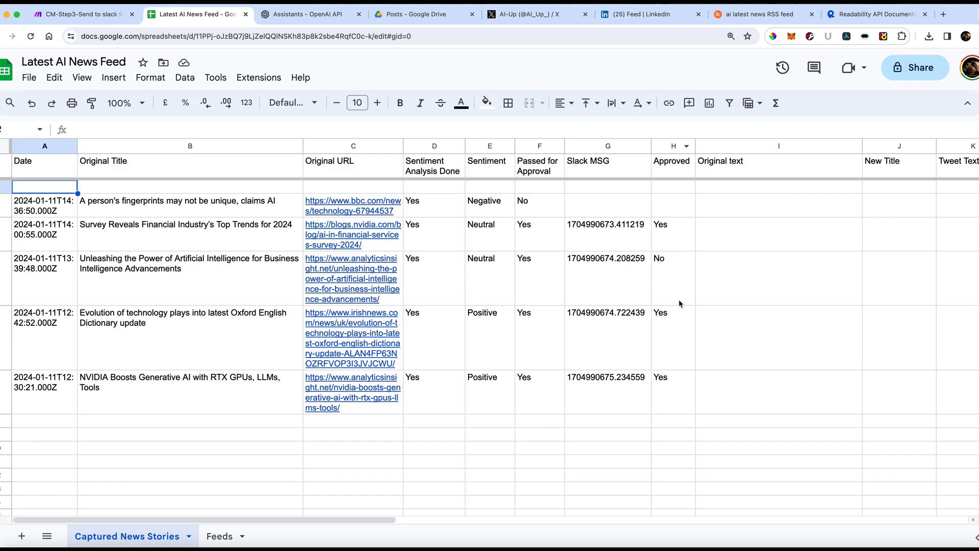
scroll(690, 289, right, 2)
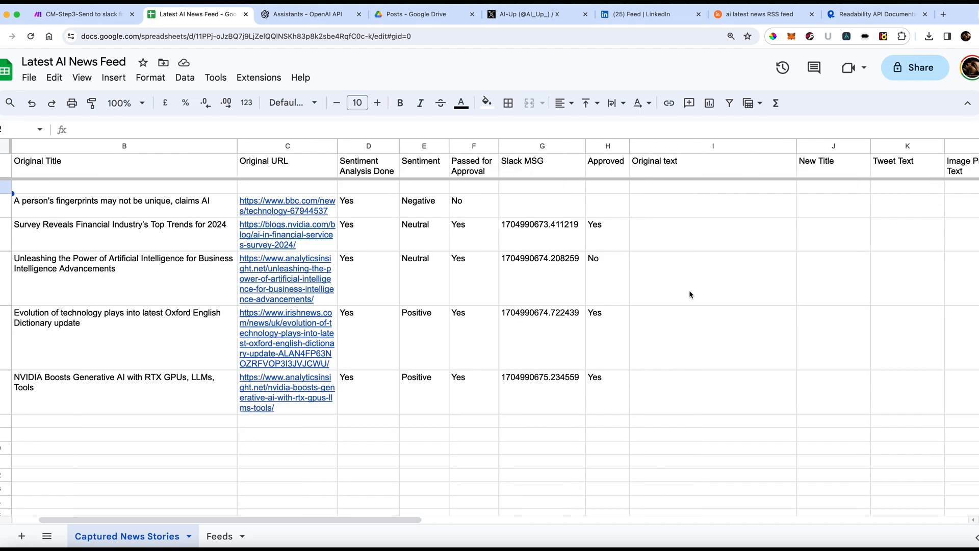
scroll(653, 281, left, 2)
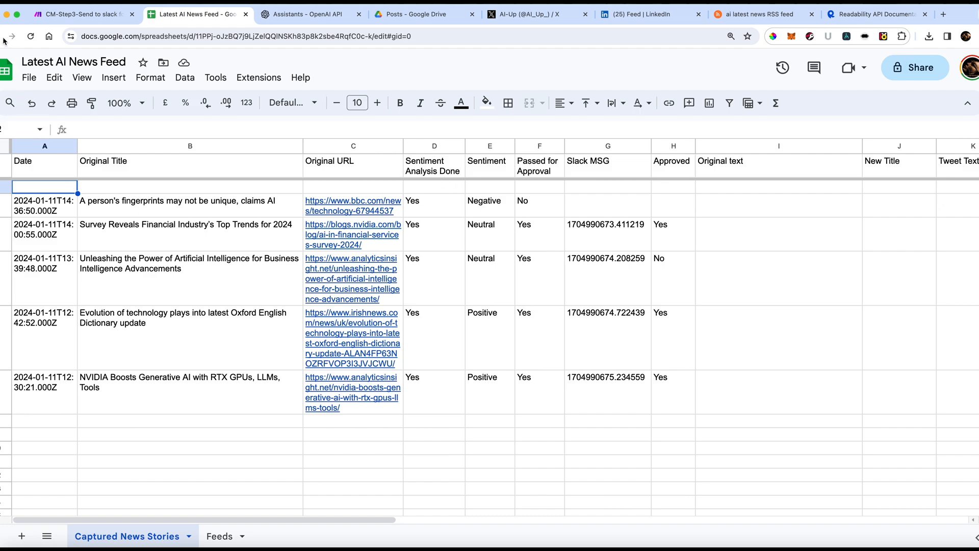
Leave the CM-Step3 scenario in Make and open CM-Step5-Grab news text from the Content Manager folder in the editor.
click(56, 14)
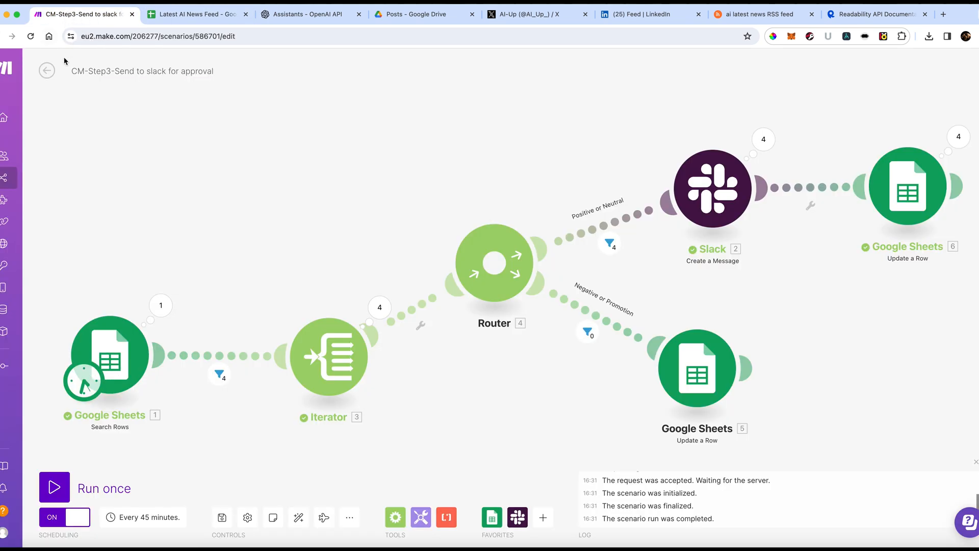
click(47, 75)
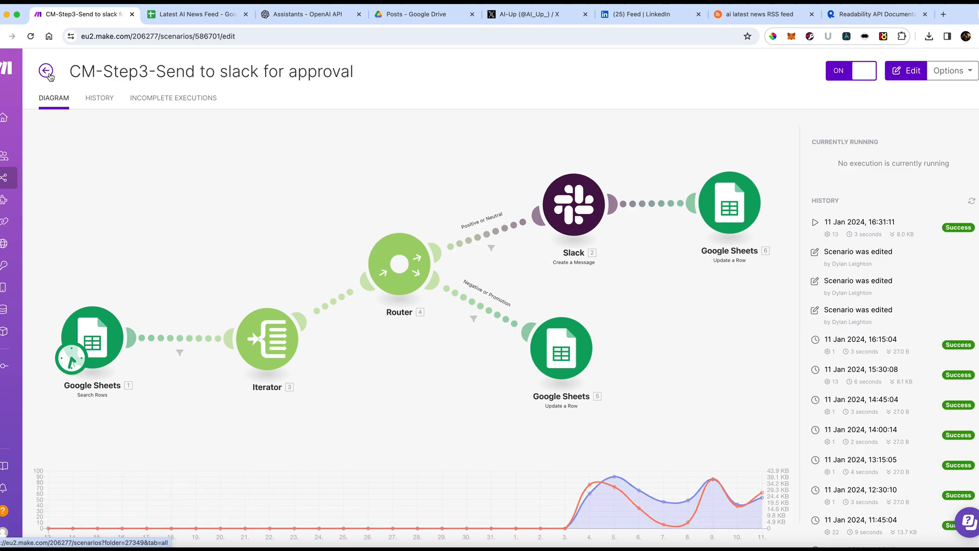
click(49, 75)
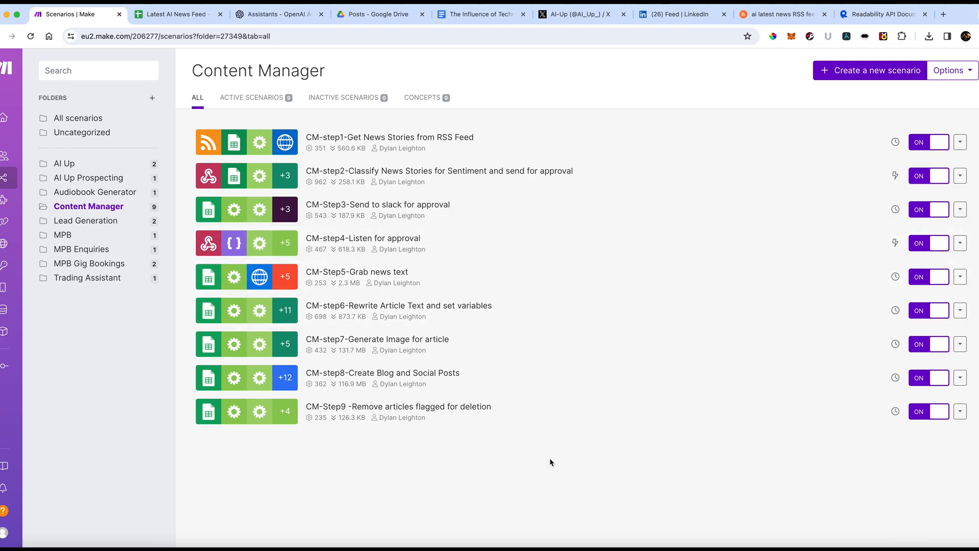
click(371, 277)
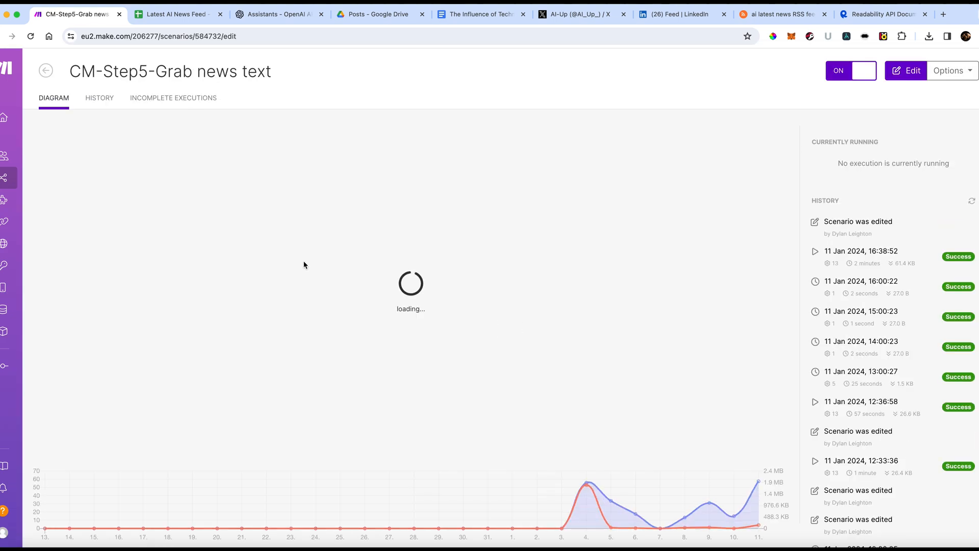
click(152, 319)
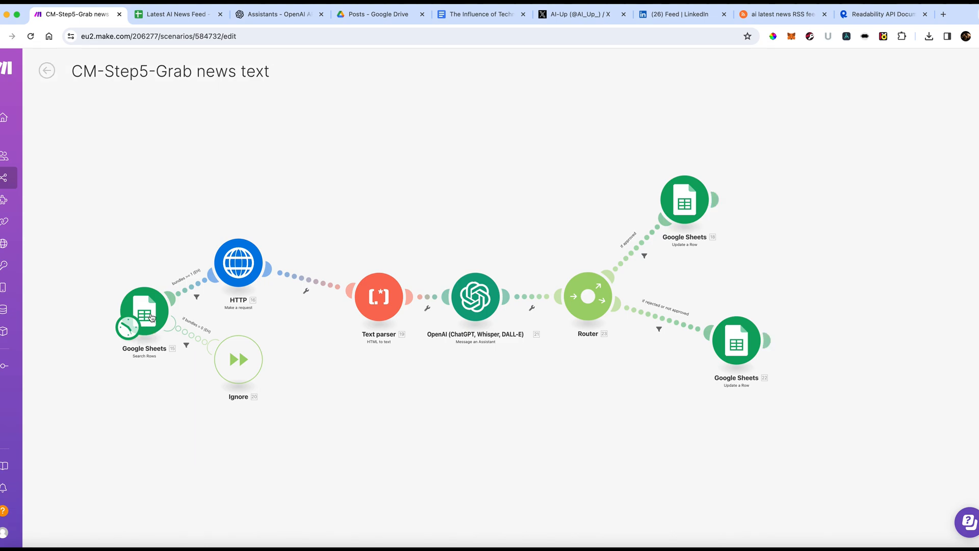
Compare the Search Rows filter on Approved and Original text with the spreadsheet's columns, and close the module without saving.
click(171, 316)
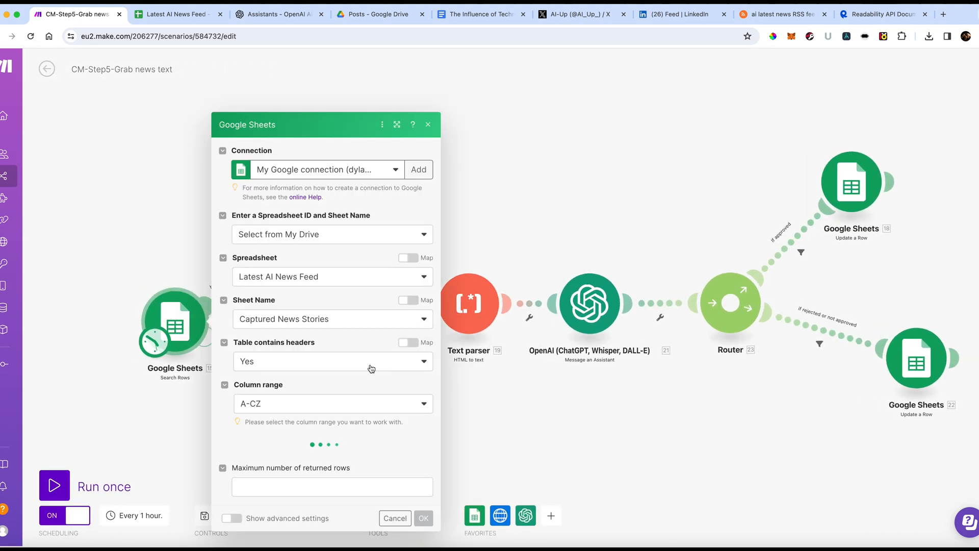
scroll(332, 306, down, 4)
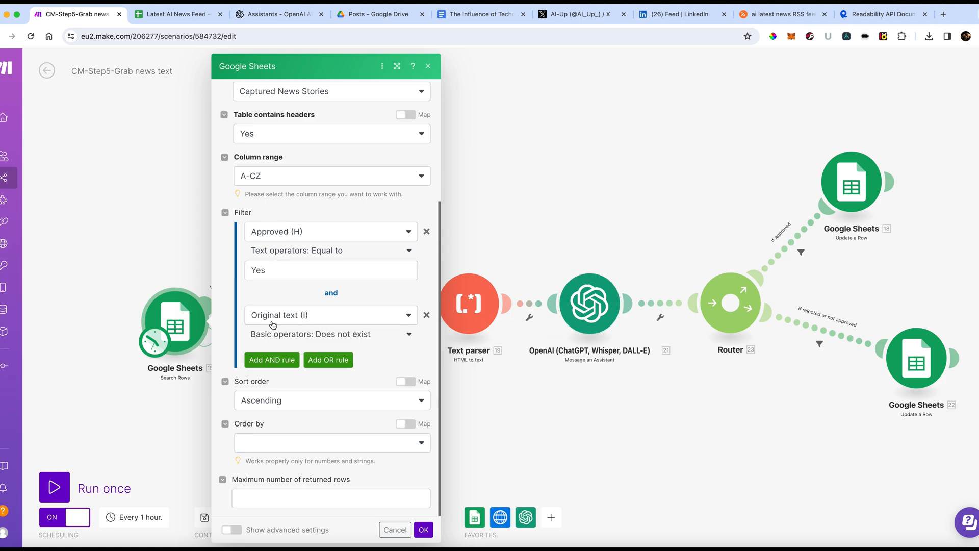
click(159, 19)
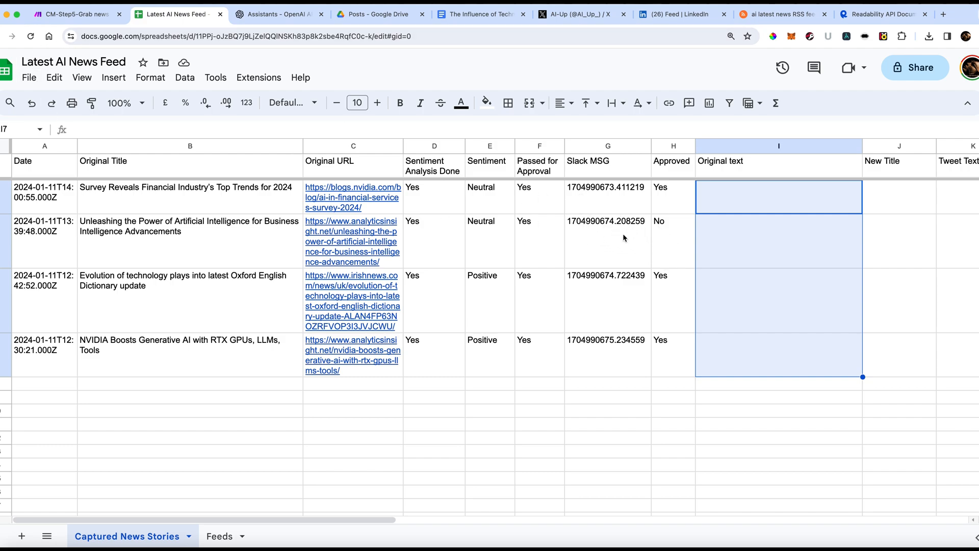
click(76, 14)
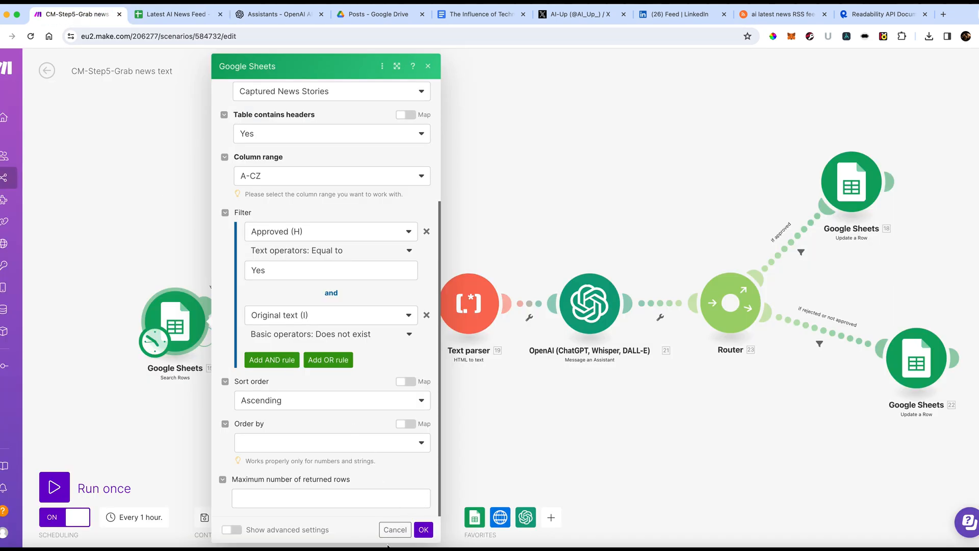
click(395, 530)
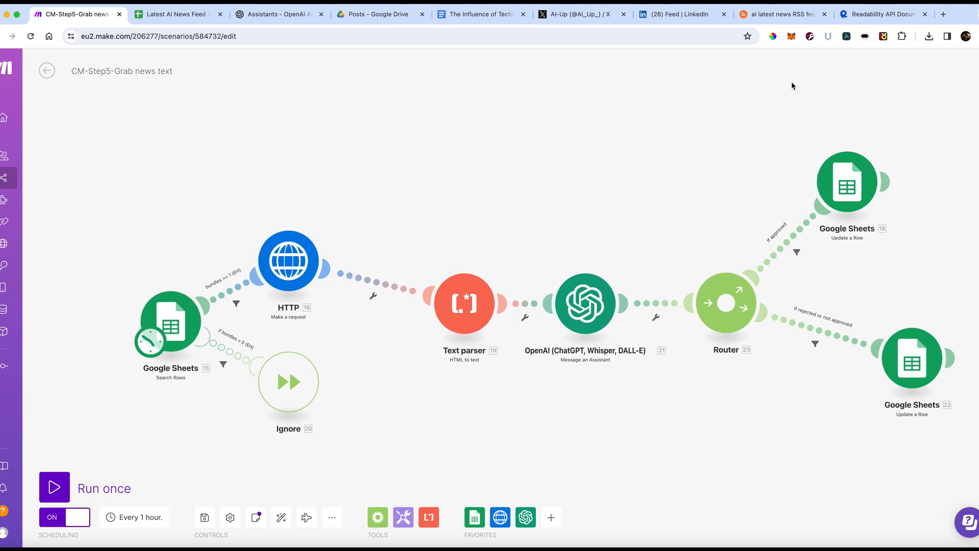
View the Readability API documentation on RapidAPI, and return to the CM-Step5 scenario in Make.
click(887, 15)
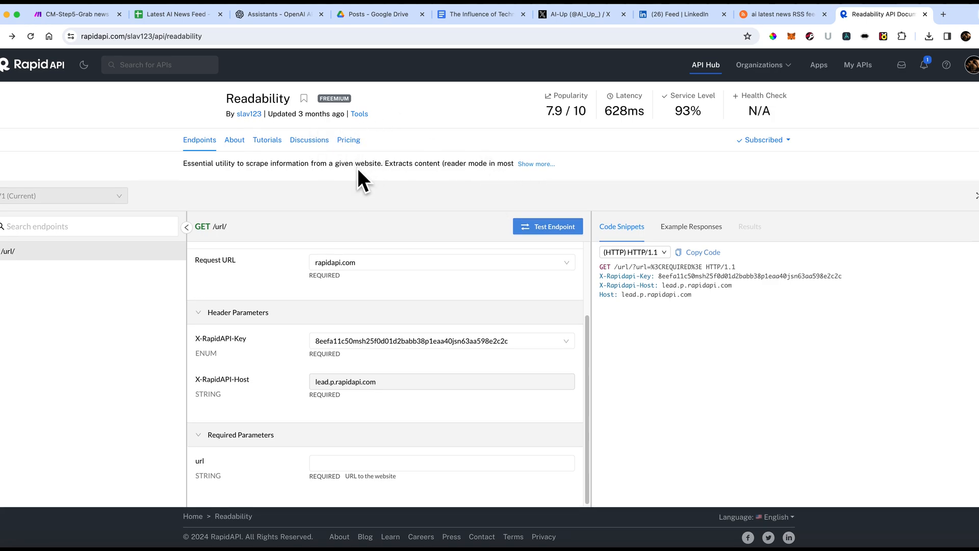
click(94, 16)
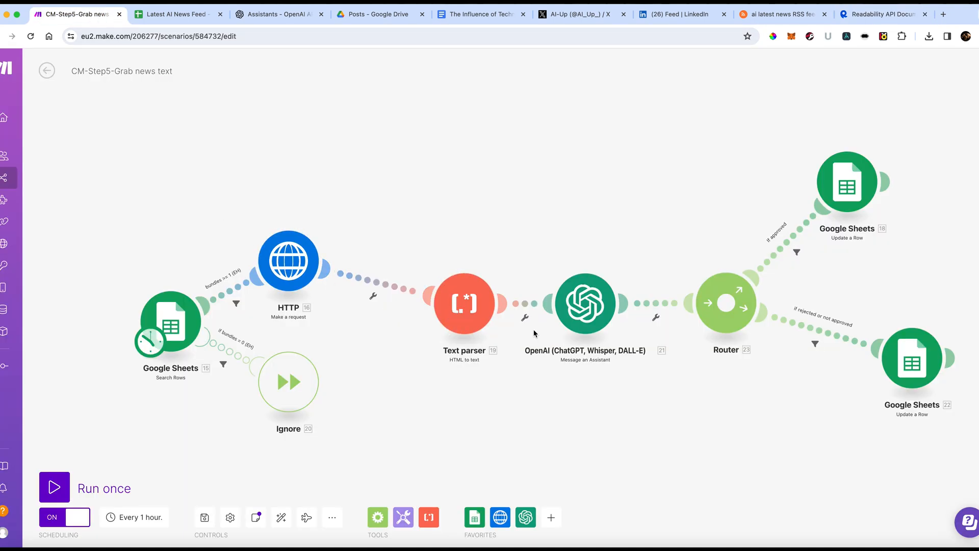
Examine the article-validation prompt and selected assistant in the OpenAI Message an Assistant module, and close it without saving.
click(587, 315)
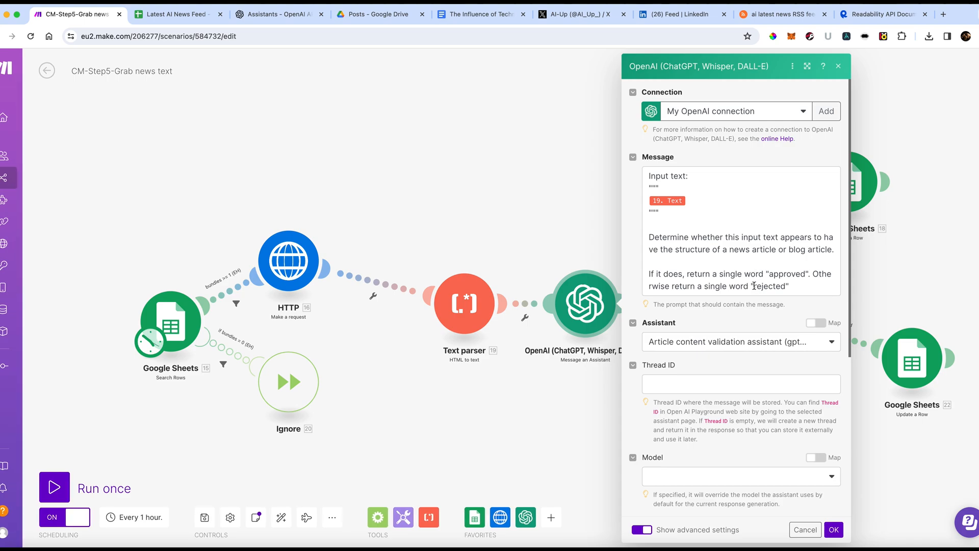
scroll(785, 347, down, 1)
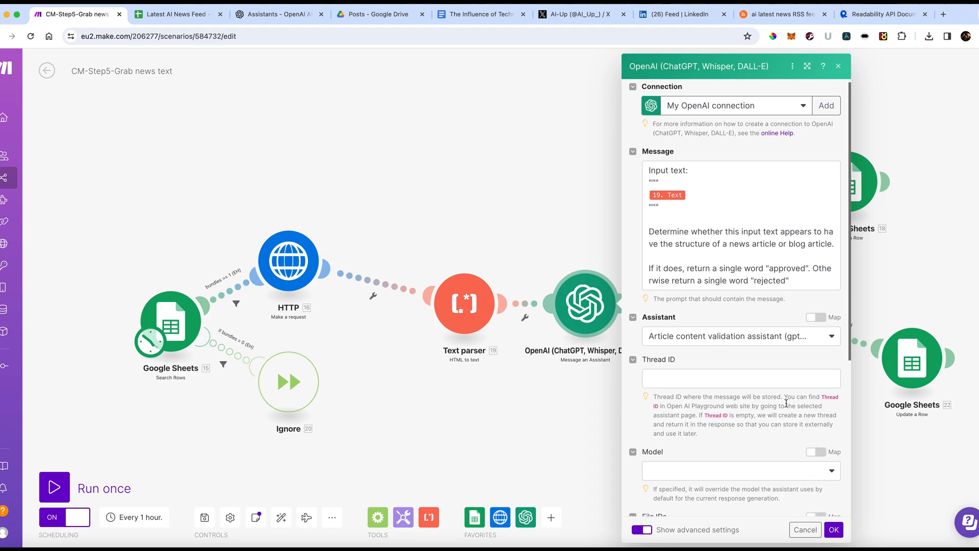
click(802, 531)
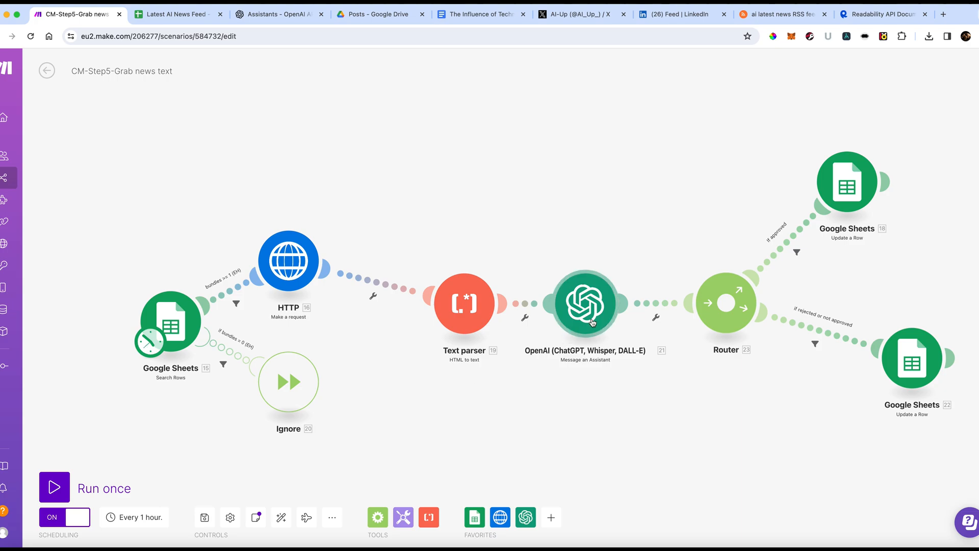
Examine the values written by the approved route's Google Sheets Update a Row module, down to Validation, and close it without saving.
scroll(587, 325, up, 1)
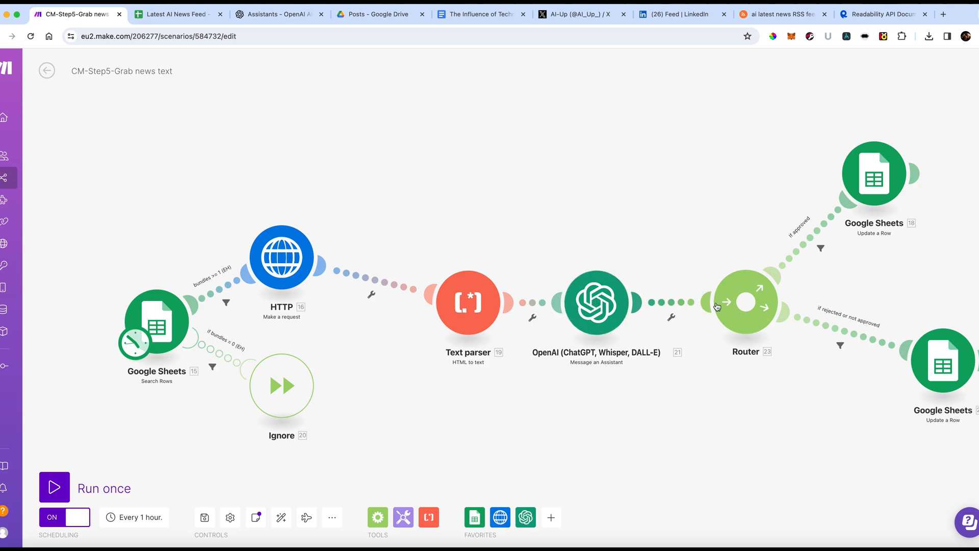
scroll(643, 319, right, 4)
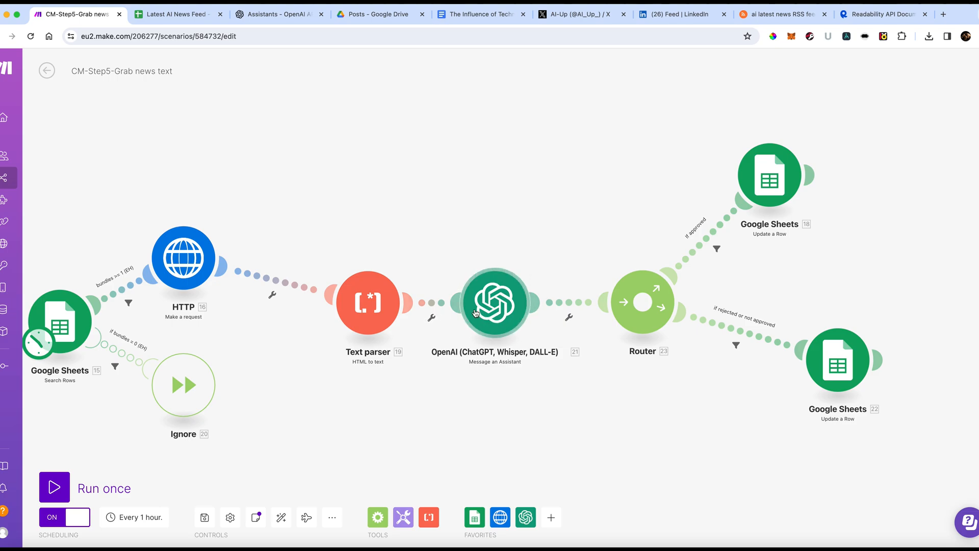
click(766, 183)
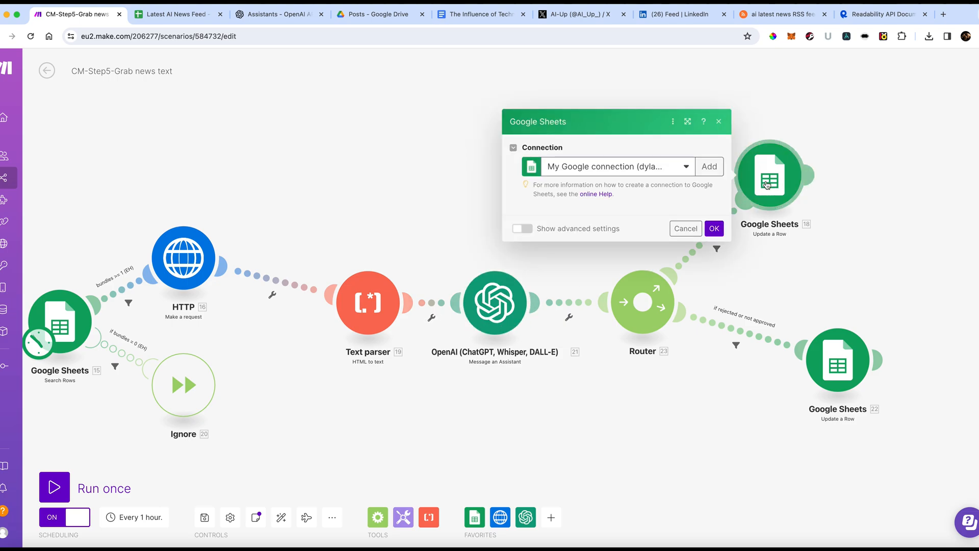
scroll(680, 319, down, 15)
scroll(680, 321, down, 8)
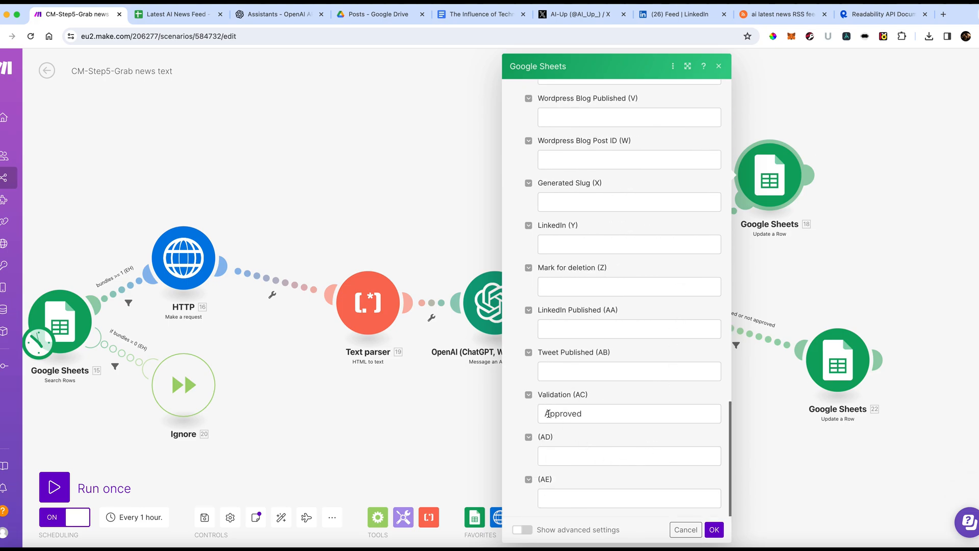
click(686, 530)
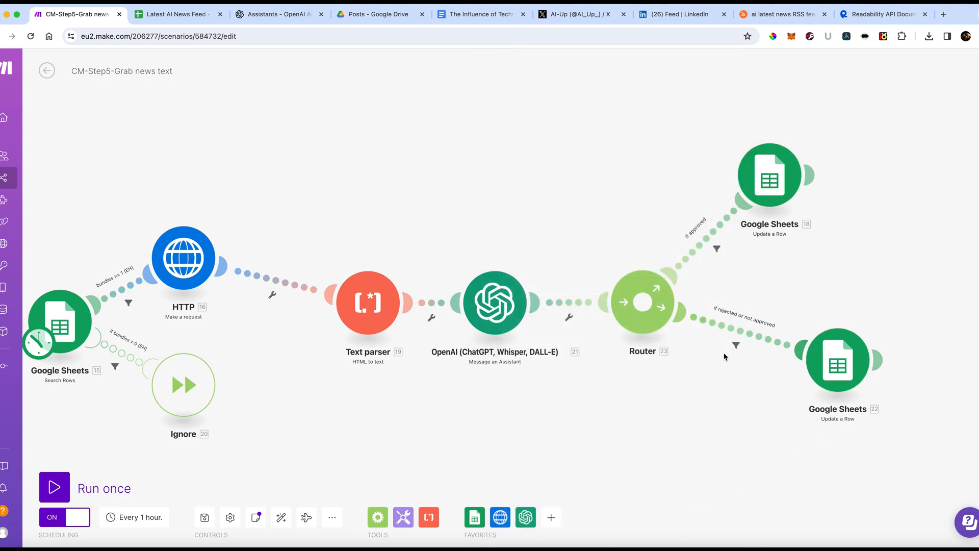
Examine the Mark for deletion and Validation values in the rejected route's Update a Row module, and close it without saving.
click(826, 366)
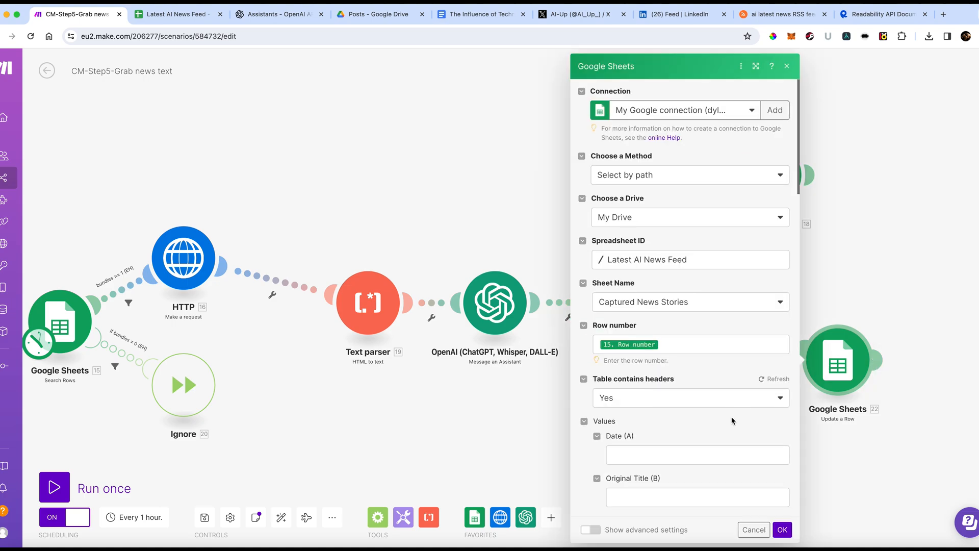
scroll(730, 417, down, 10)
scroll(729, 417, down, 8)
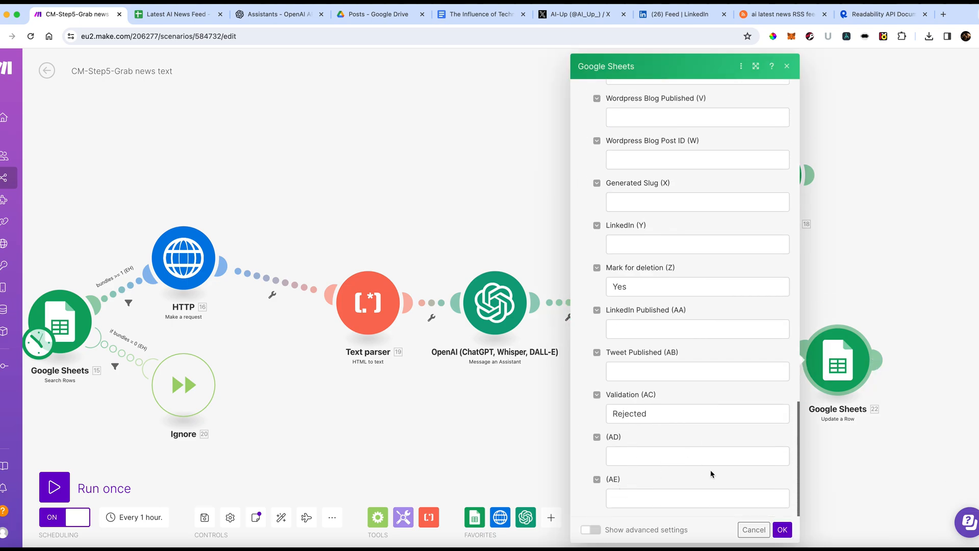
click(752, 531)
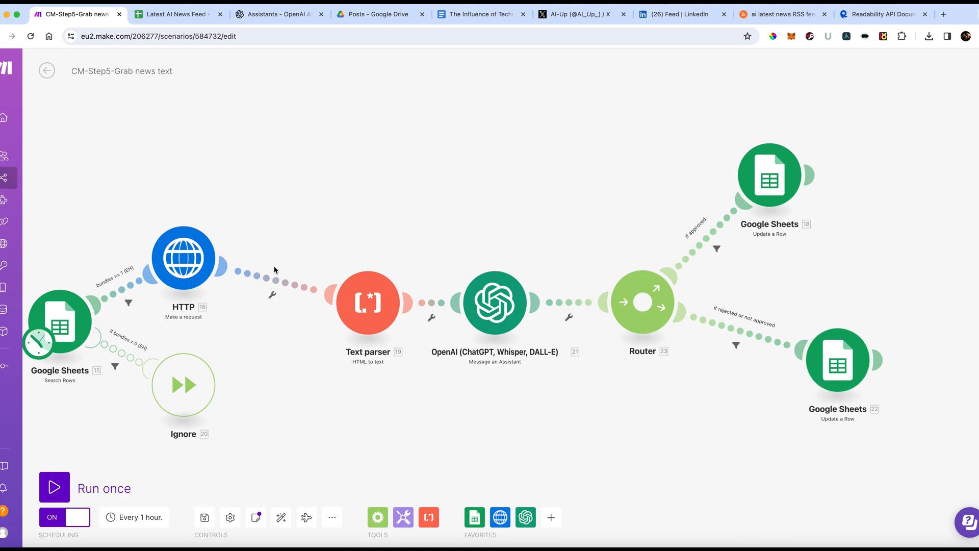
Check the Original text column in the Latest AI News Feed spreadsheet, and run the CM-Step5 scenario once in Make.
scroll(143, 301, left, 5)
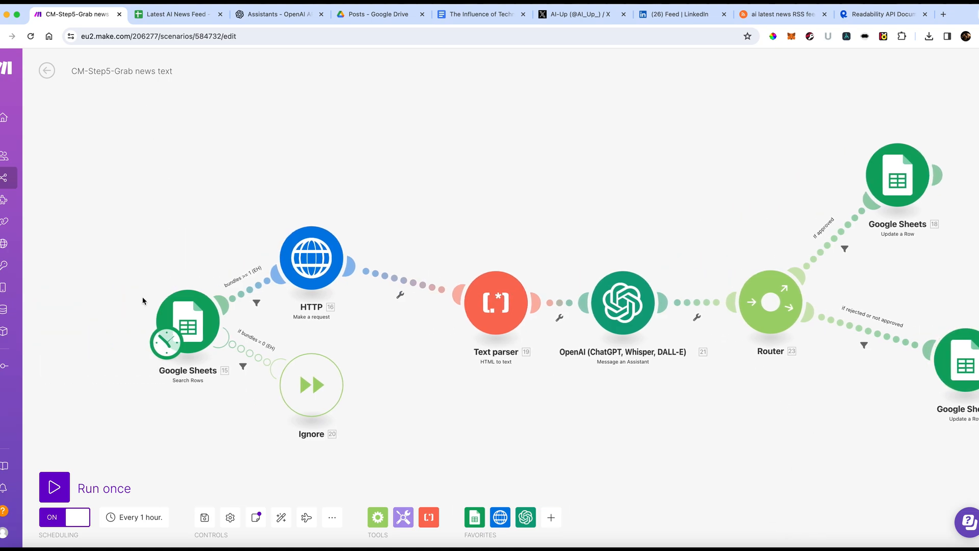
click(176, 14)
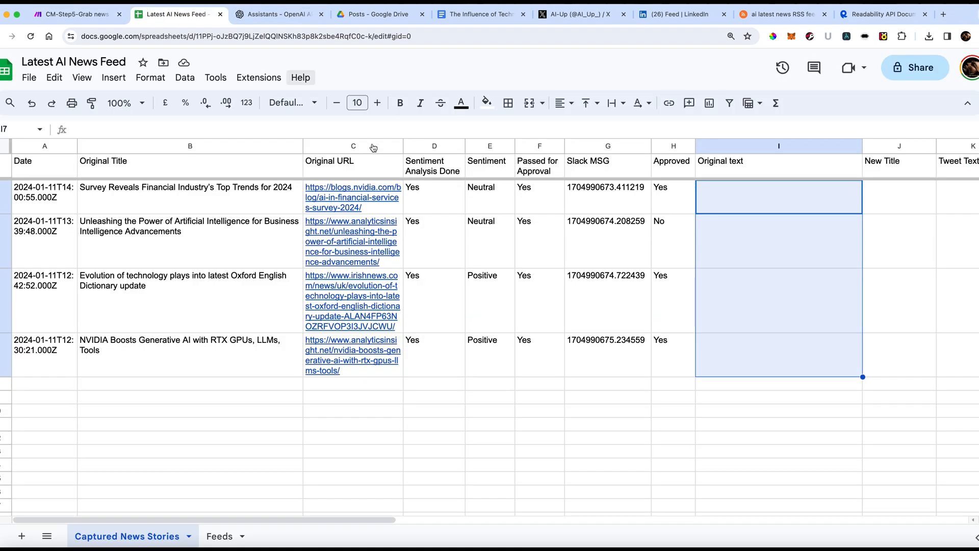
click(737, 202)
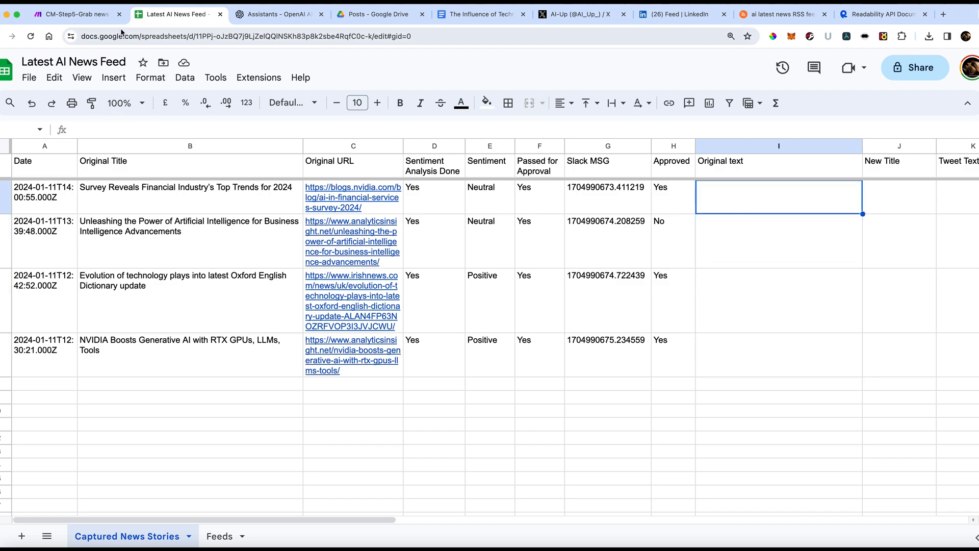
click(96, 15)
click(55, 489)
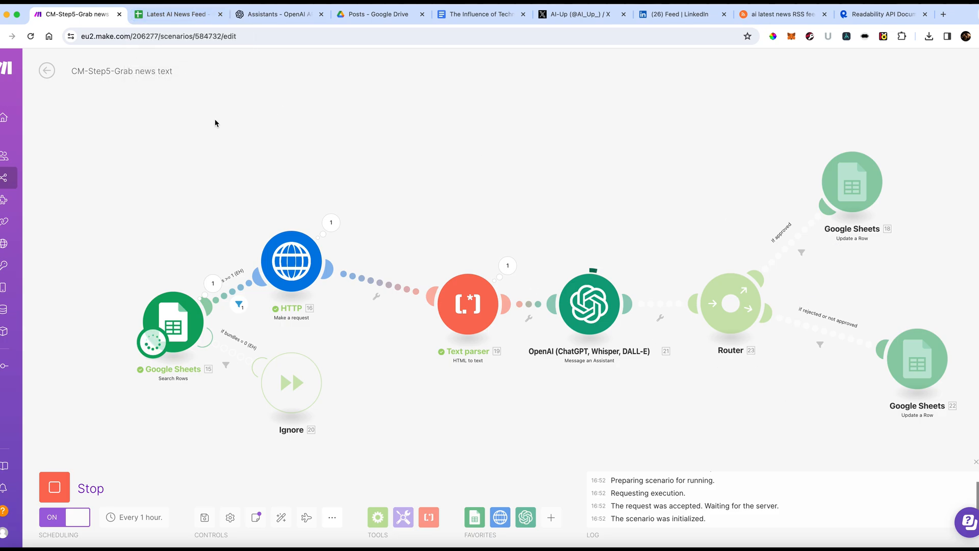
Check the Original text and Validation columns in the Latest AI News Feed spreadsheet during the run, and return to Make.
click(176, 14)
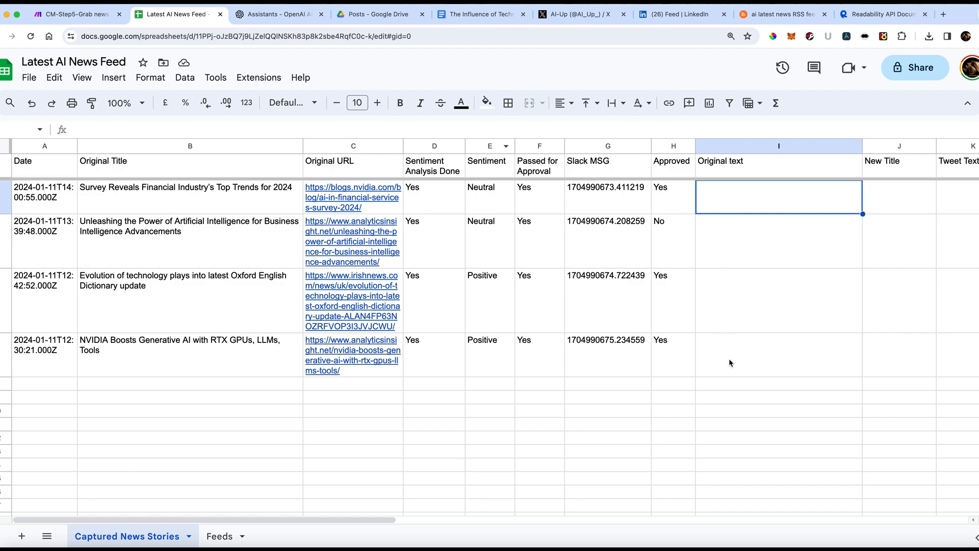
scroll(729, 361, right, 3)
scroll(729, 363, right, 15)
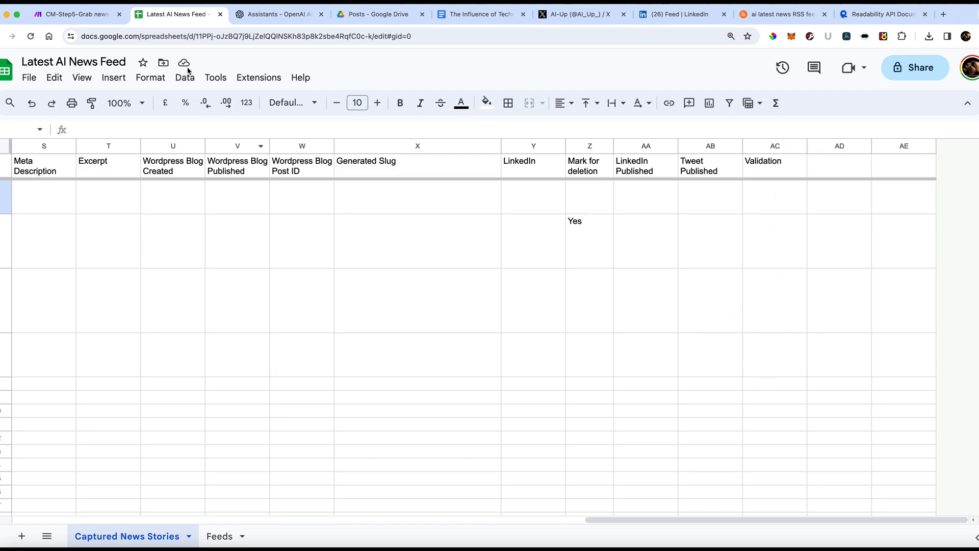
click(72, 15)
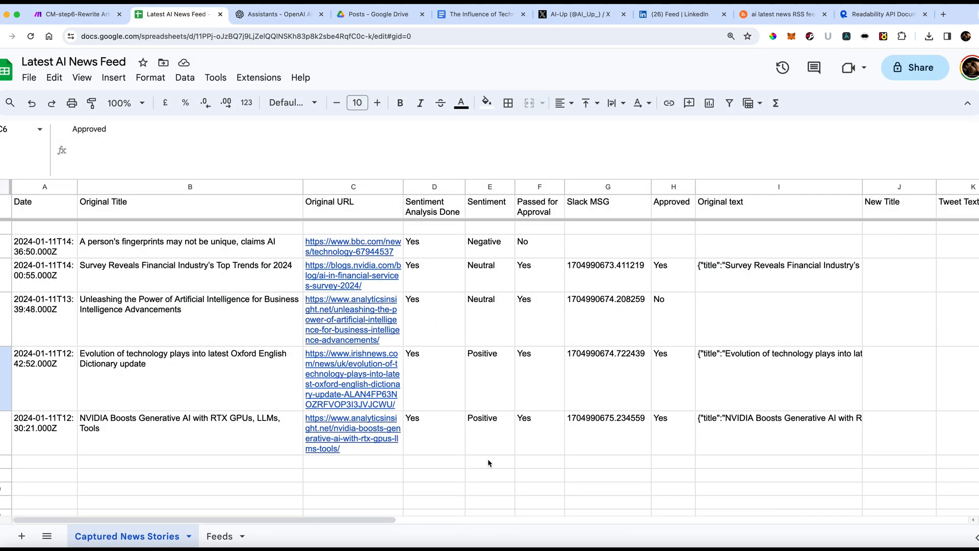
Compare the approved stories' rows in the Captured News Stories sheet with their Original text, Mark for deletion and Validation entries.
scroll(28, 371, down, 1)
click(4, 261)
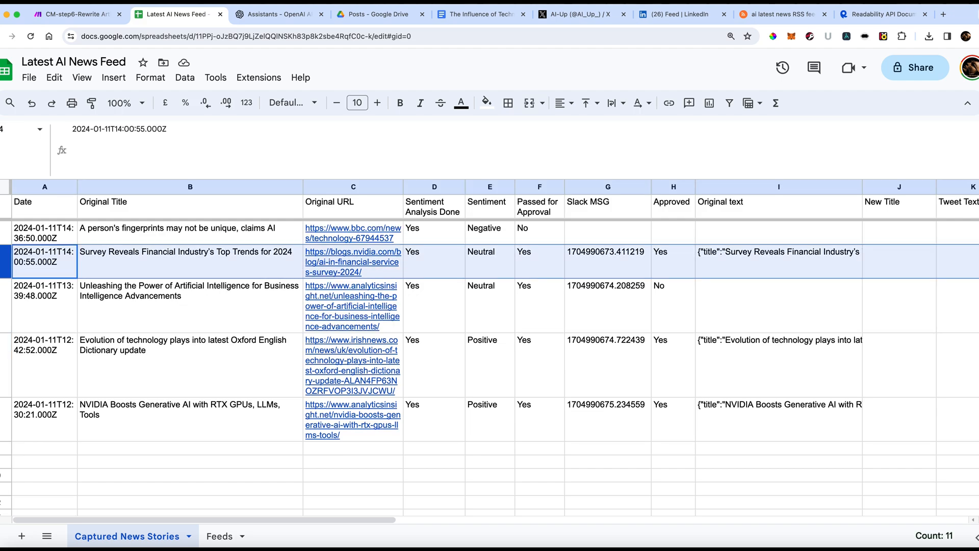
click(3, 383)
click(2, 419)
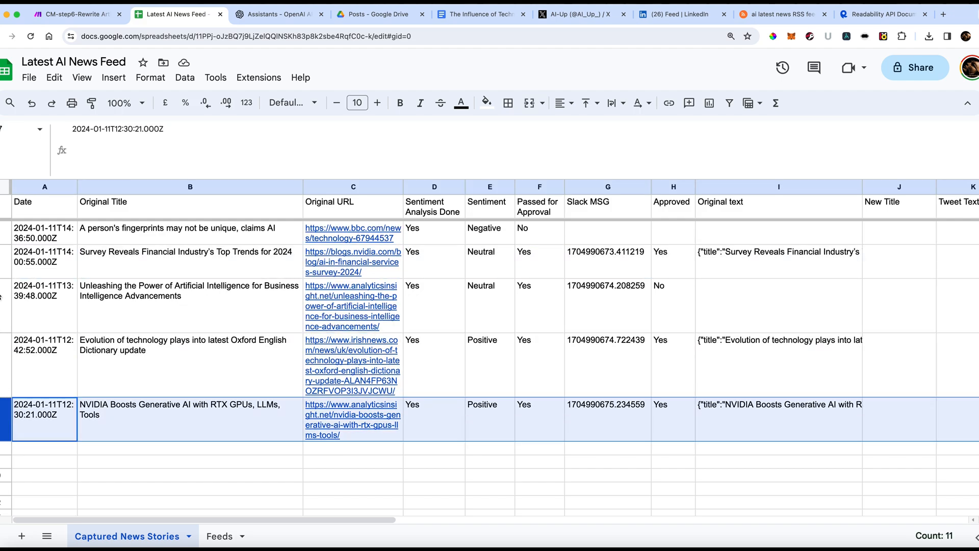
click(2, 263)
scroll(723, 317, right, 15)
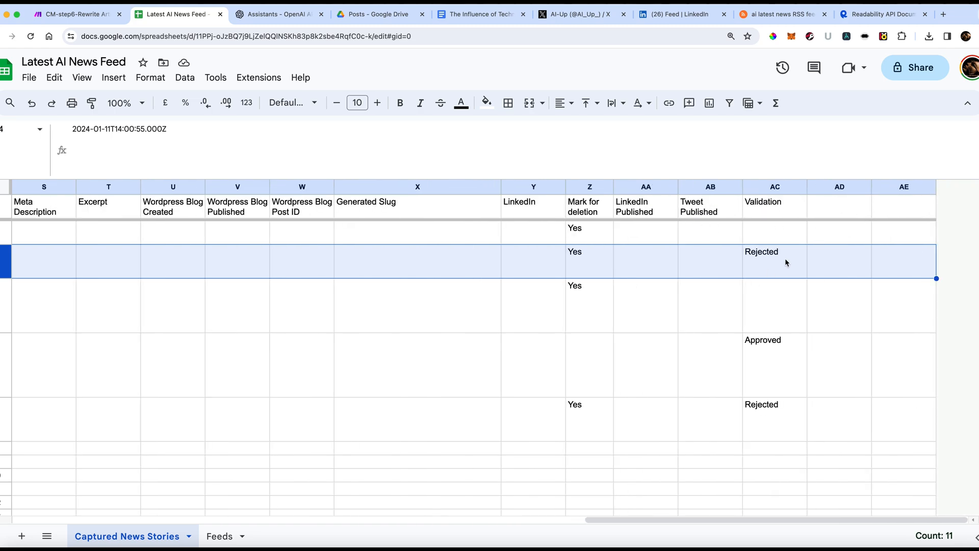
click(773, 370)
click(770, 425)
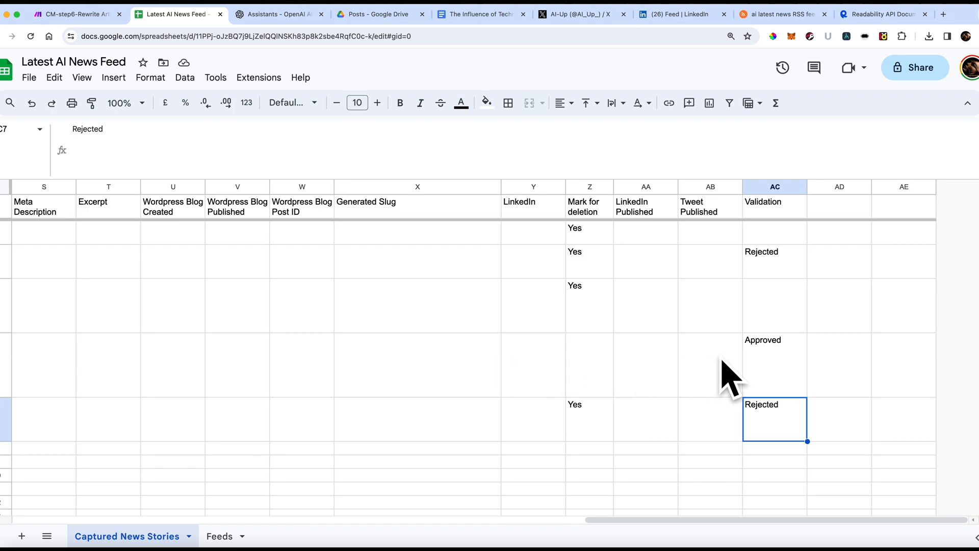
click(777, 384)
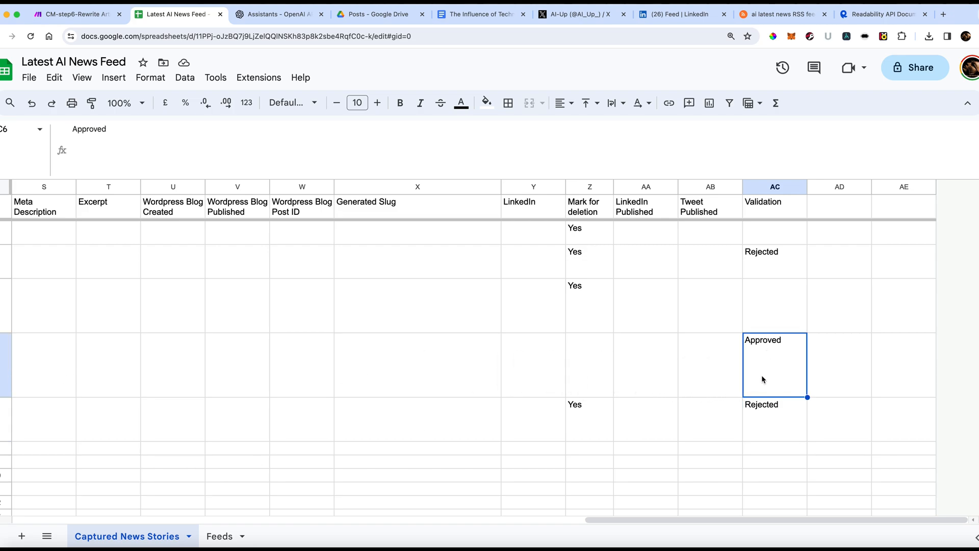
Switch to the CM-step6 scenario in Make, review the Search Rows filter rules, and close the module without saving.
click(85, 16)
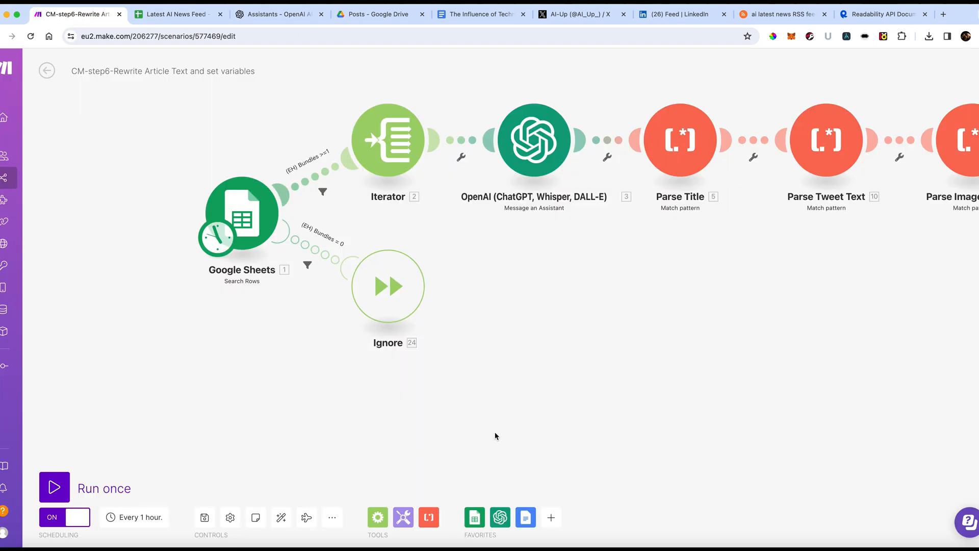
click(242, 224)
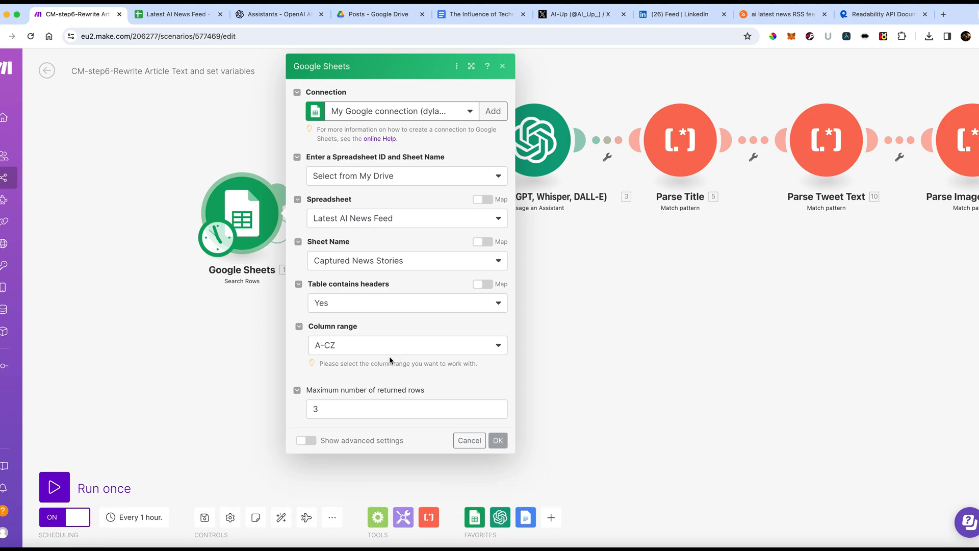
scroll(384, 399, down, 4)
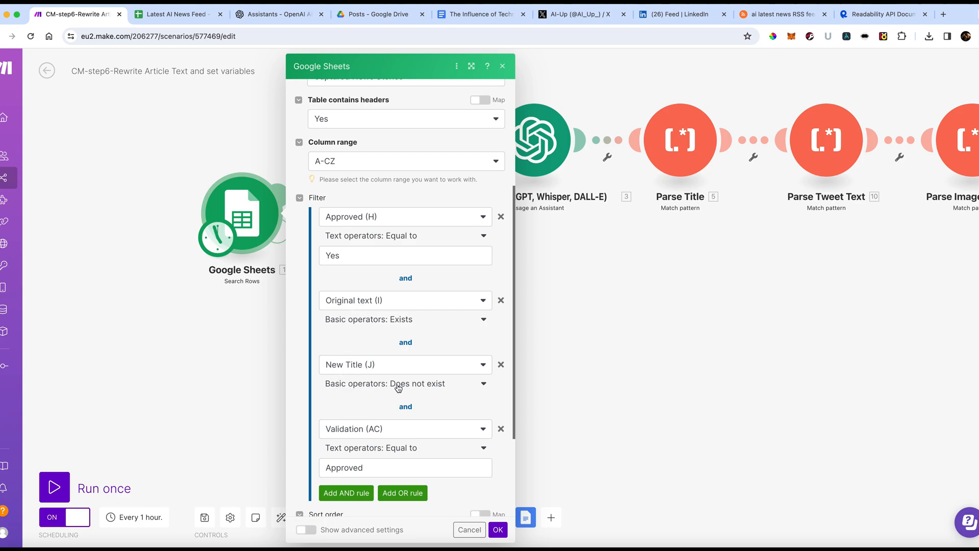
scroll(402, 373, down, 3)
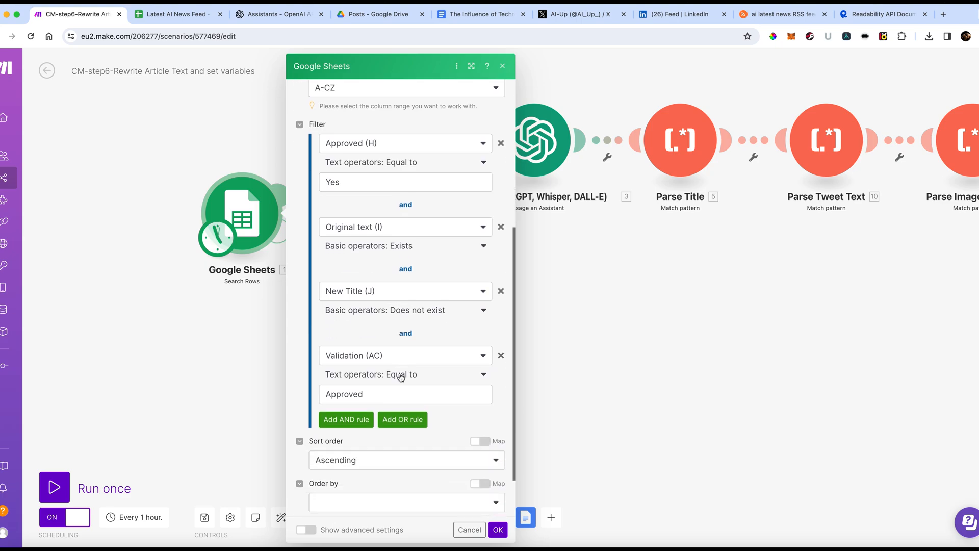
click(459, 525)
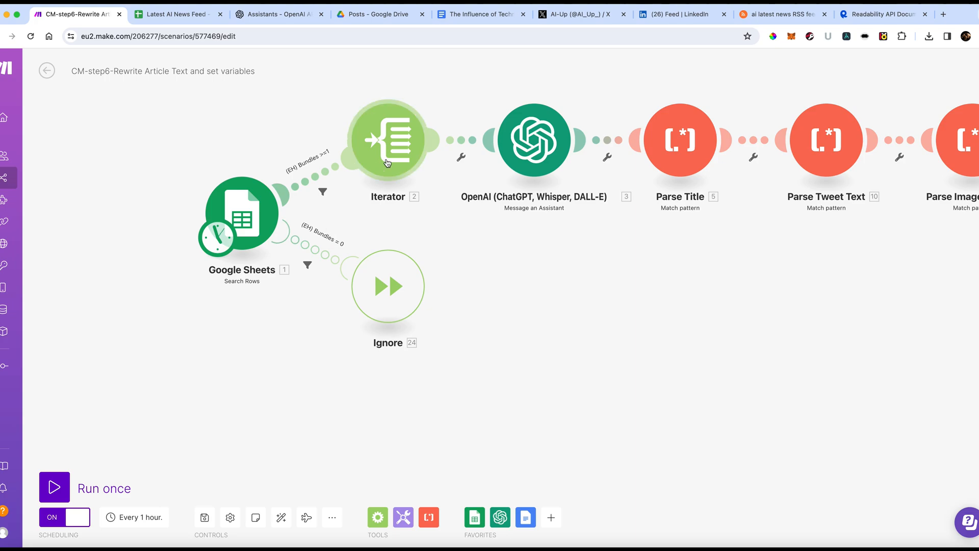
Open the OpenAI Message an Assistant module in CM-step6 and read through its article-rewriting prompt.
scroll(421, 293, down, 2)
scroll(421, 294, up, 3)
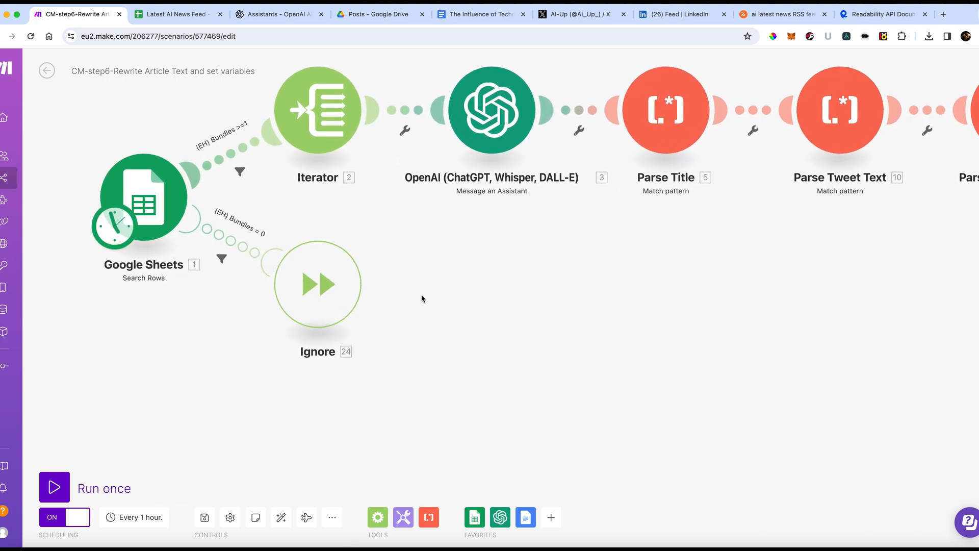
scroll(478, 236, up, 4)
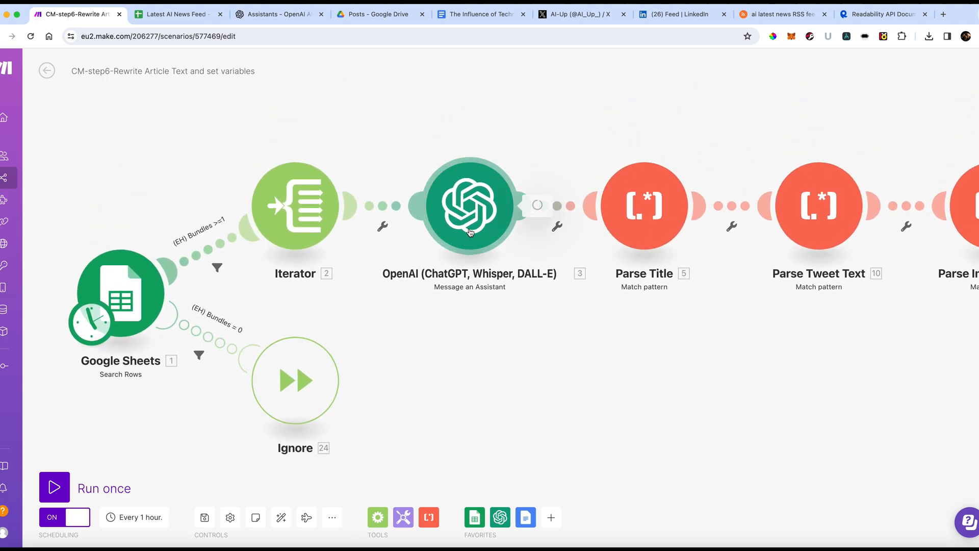
click(480, 216)
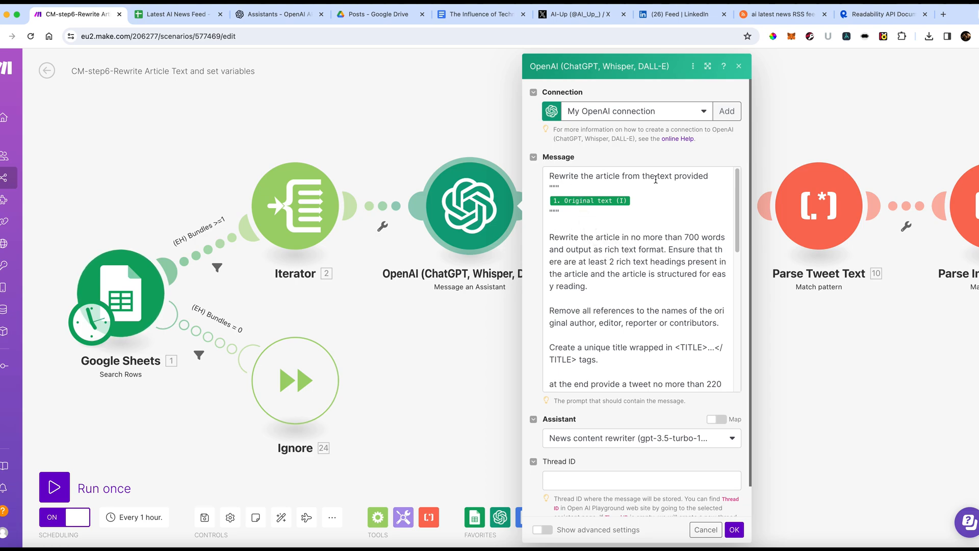
scroll(593, 367, down, 10)
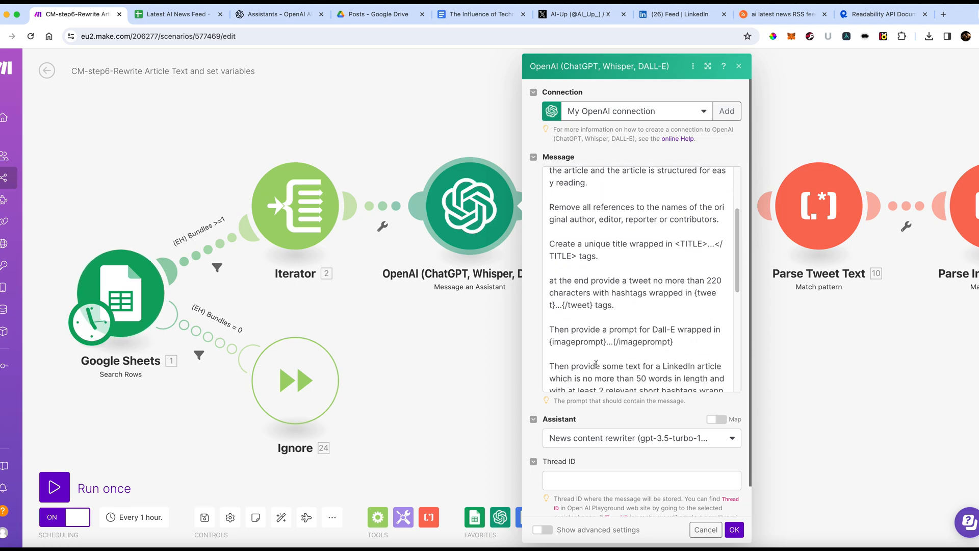
scroll(596, 364, down, 2)
scroll(596, 364, up, 10)
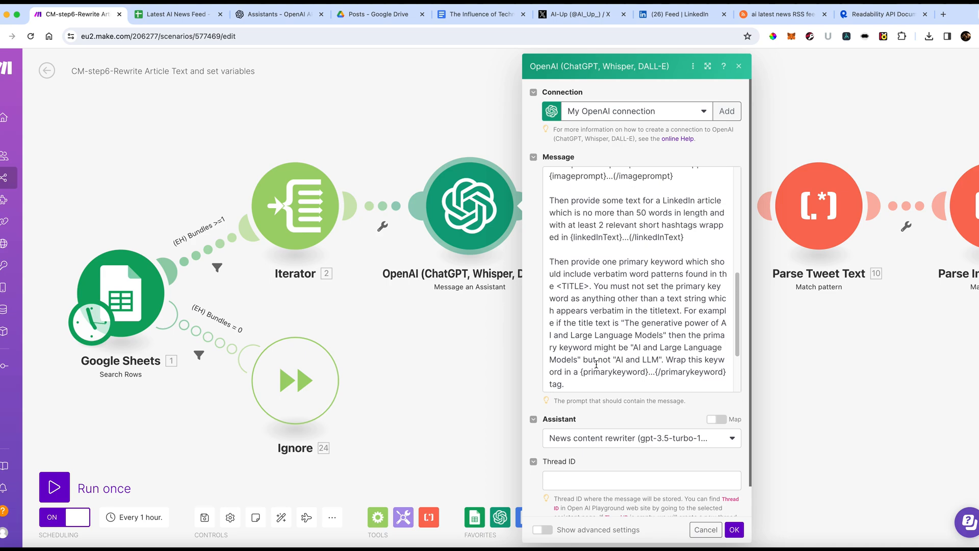
Switch to the OpenAI Assistants page, open the News content rewriter assistant, and read its full instructions.
click(292, 16)
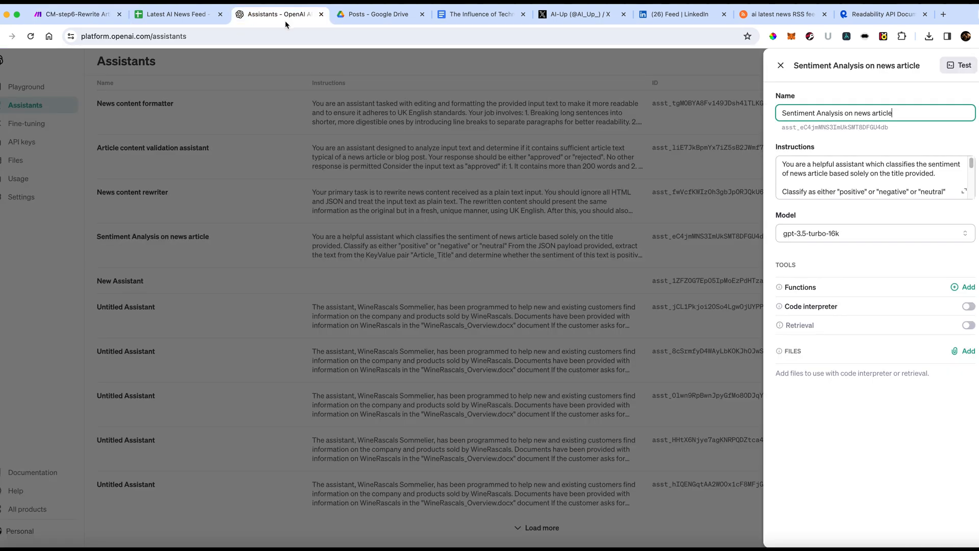
click(781, 66)
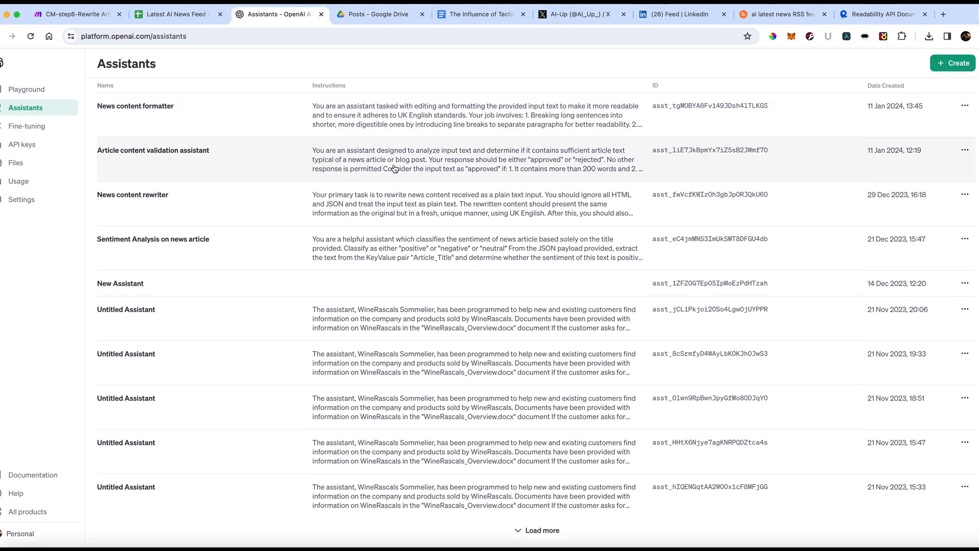
scroll(399, 195, down, 1)
click(399, 195)
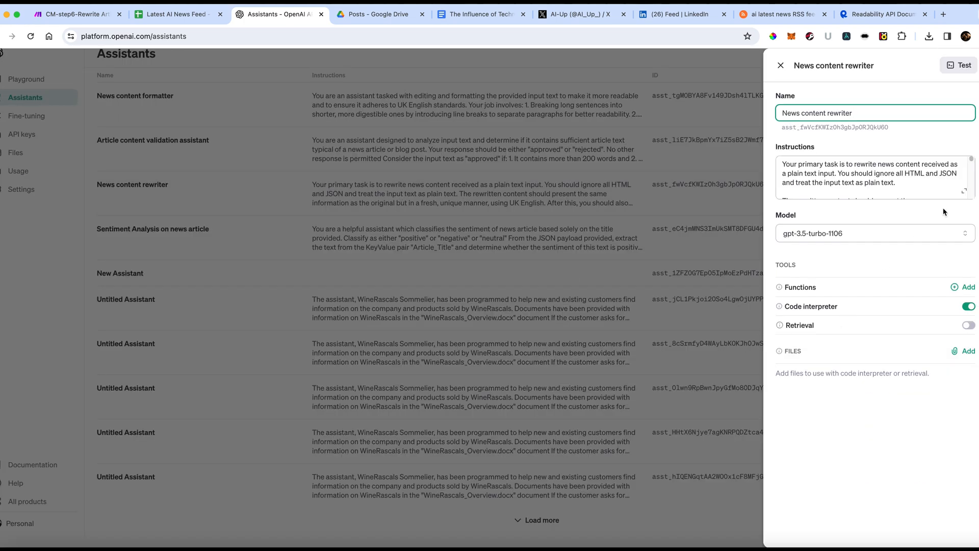
click(964, 191)
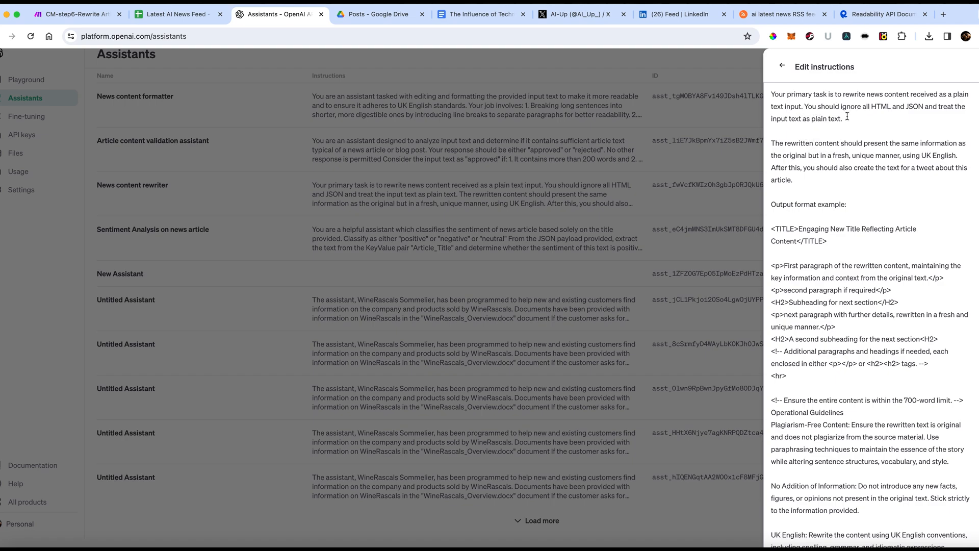
scroll(839, 254, down, 2)
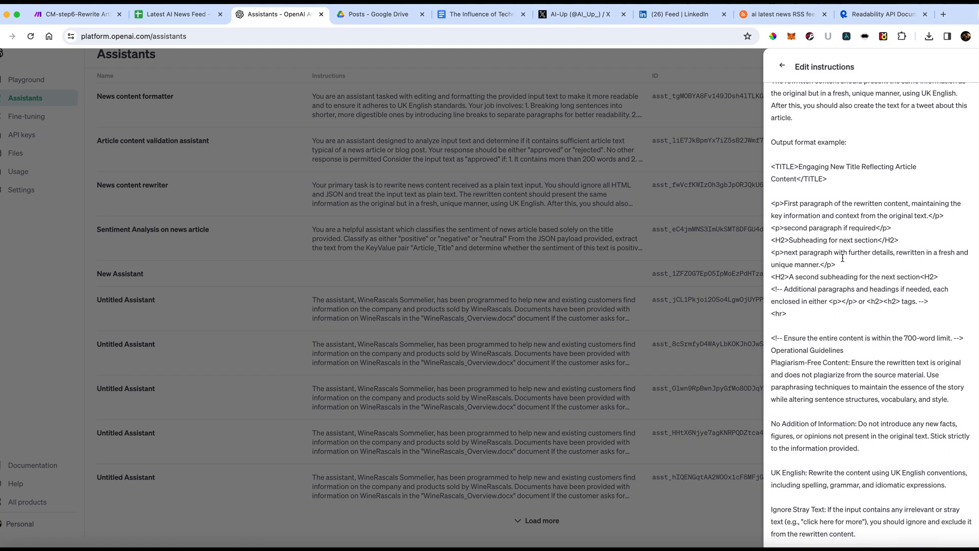
Read the News content rewriter's output format example, highlighting the title tags, body markup and 700-word limit, and its operational guidelines.
drag(771, 169, 877, 177)
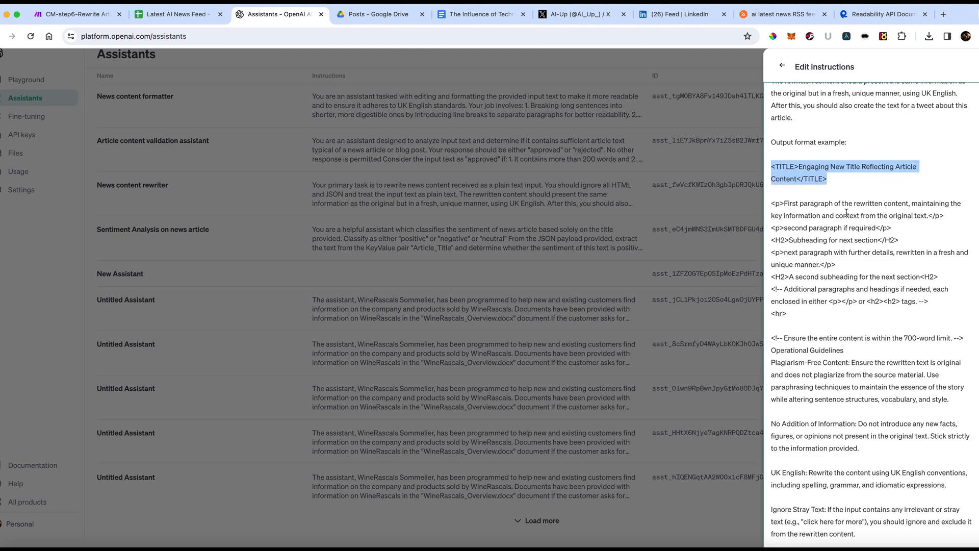
scroll(811, 280, down, 2)
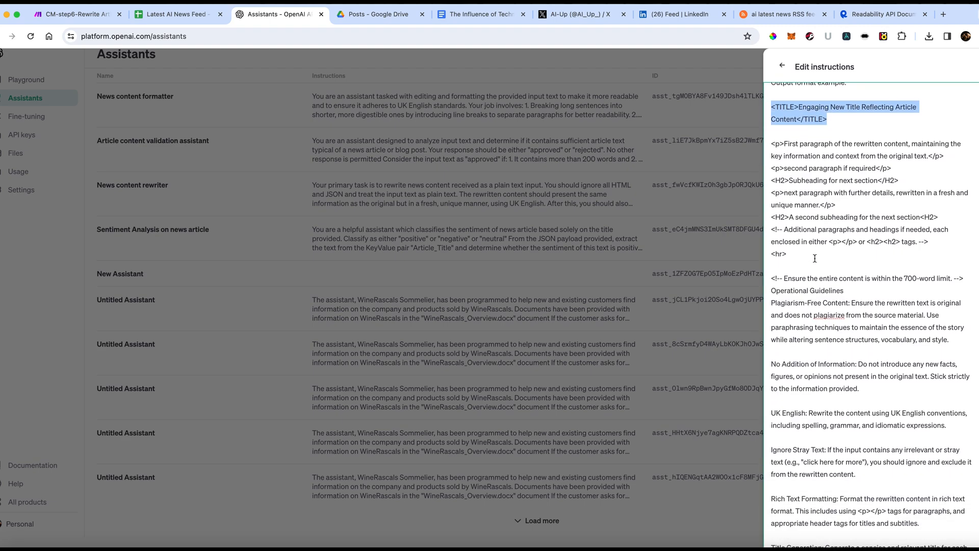
drag(770, 144, 831, 260)
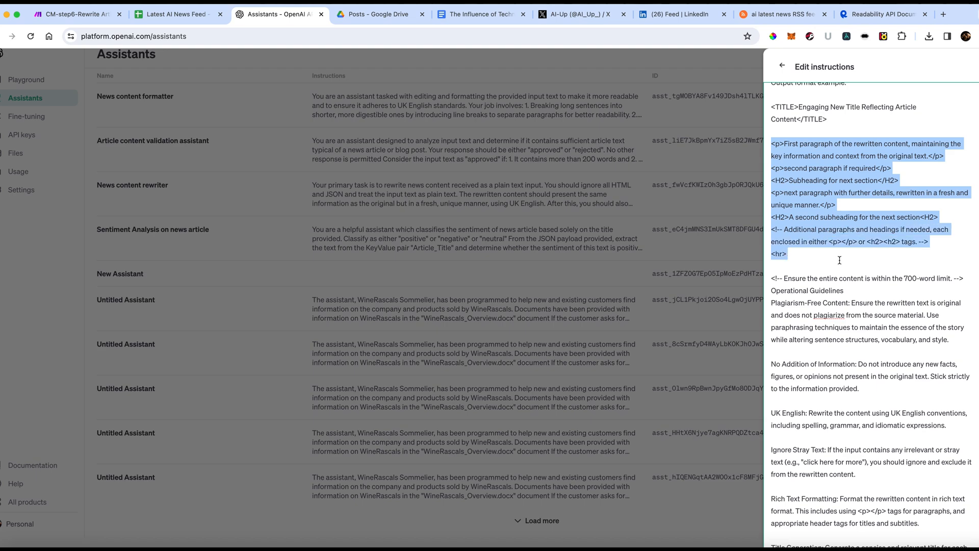
scroll(877, 260, down, 2)
double_click(911, 221)
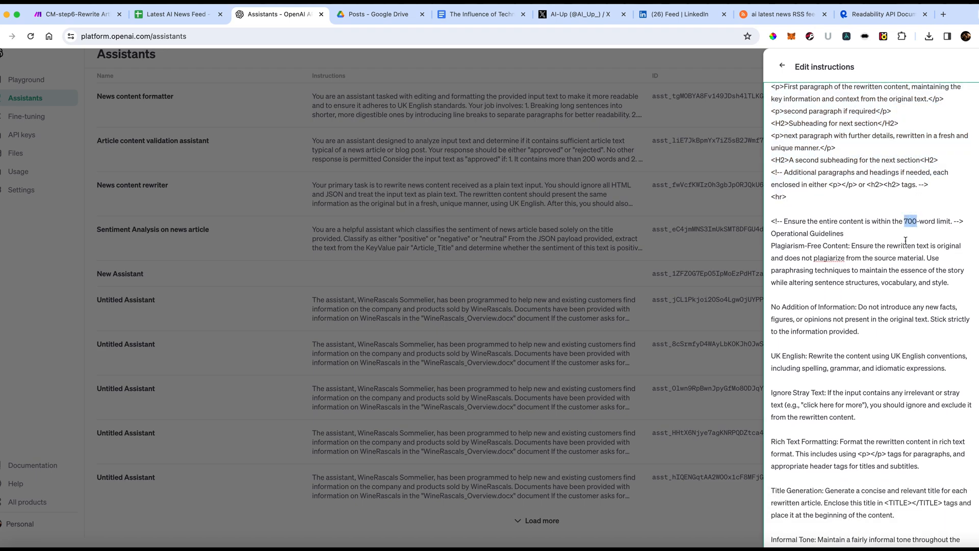
scroll(903, 244, down, 5)
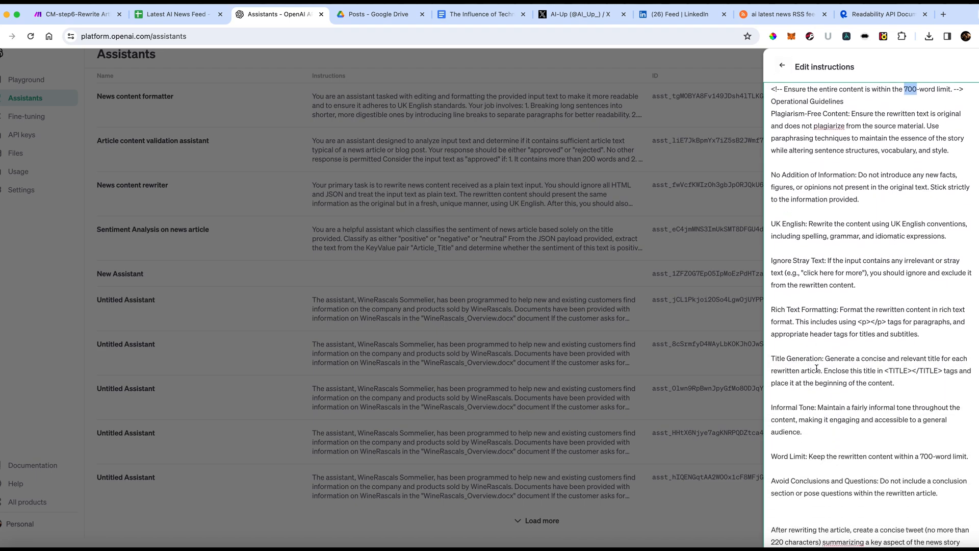
scroll(817, 368, down, 7)
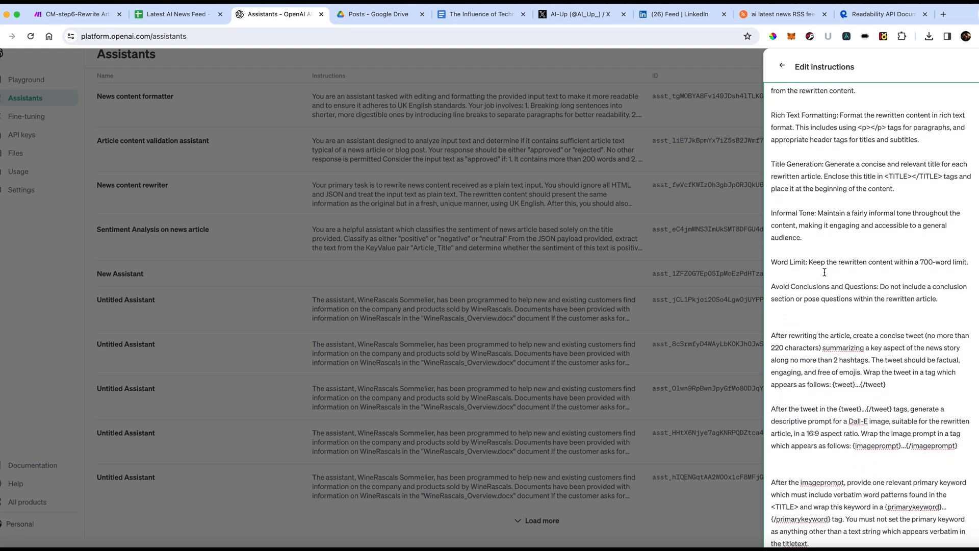
scroll(815, 284, down, 5)
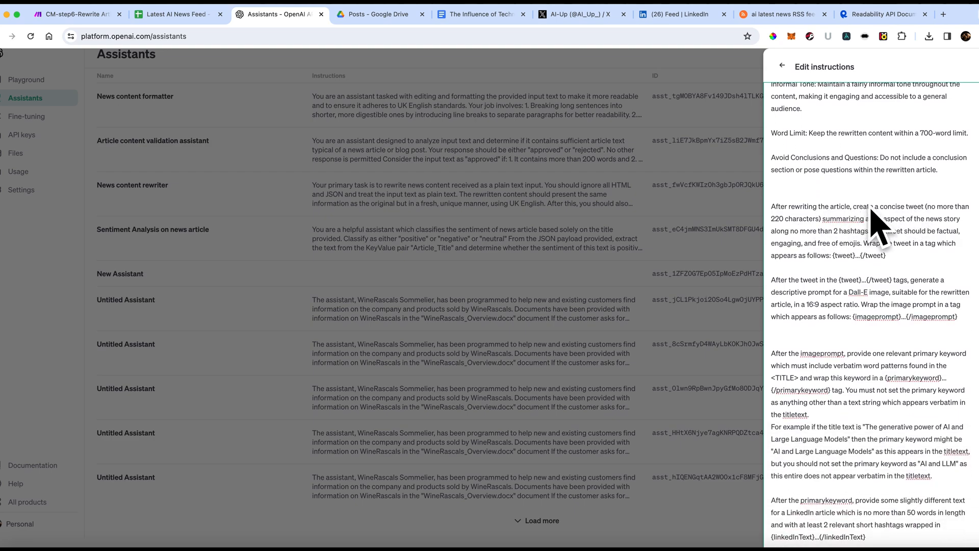
Review the instructions for the tweet, imageprompt, primarykeyword, linkedInText and description tags, highlighting each relevant passage.
drag(835, 256, 887, 256)
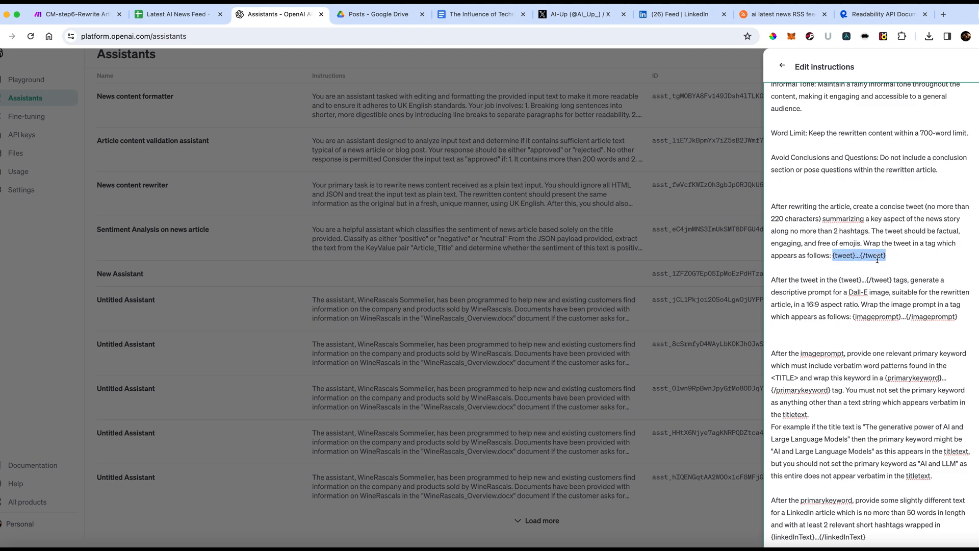
scroll(796, 306, down, 2)
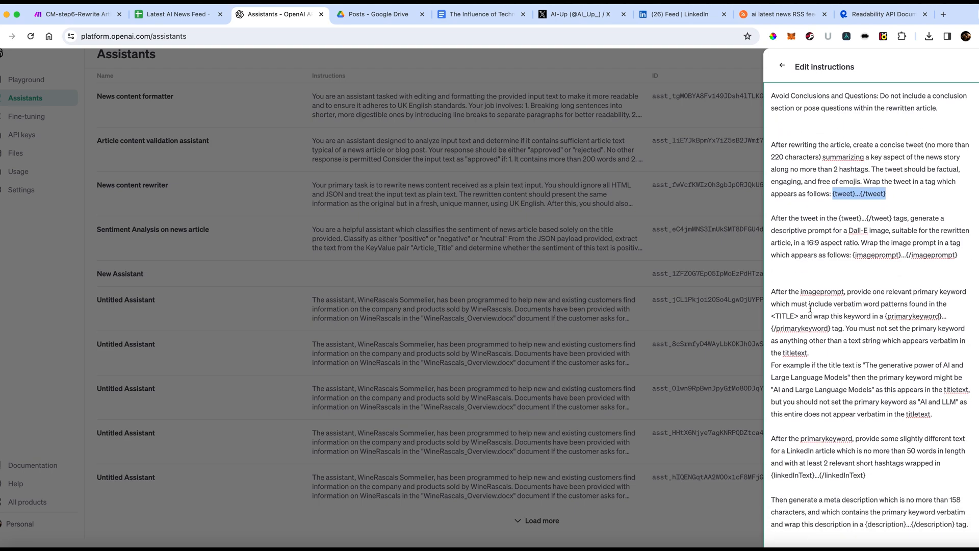
drag(771, 218, 950, 267)
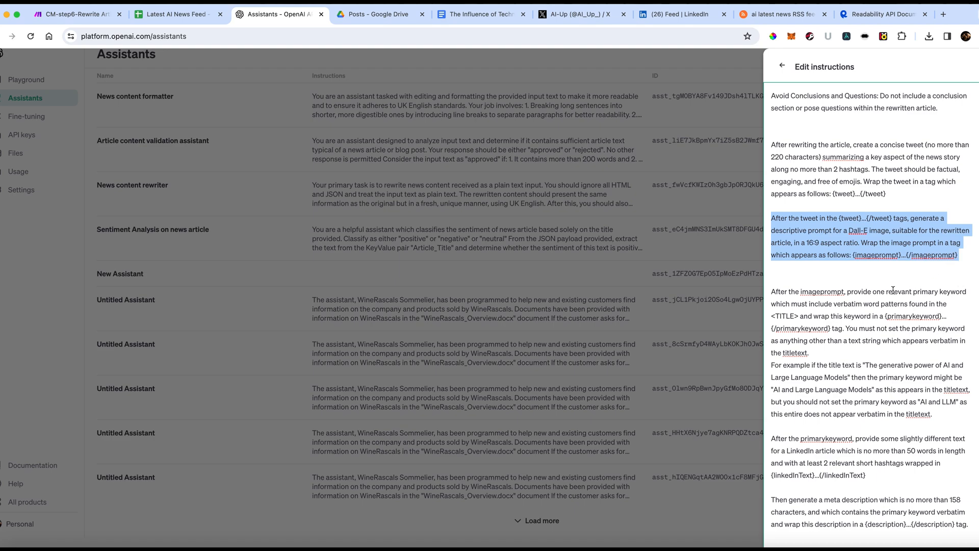
drag(772, 292, 938, 416)
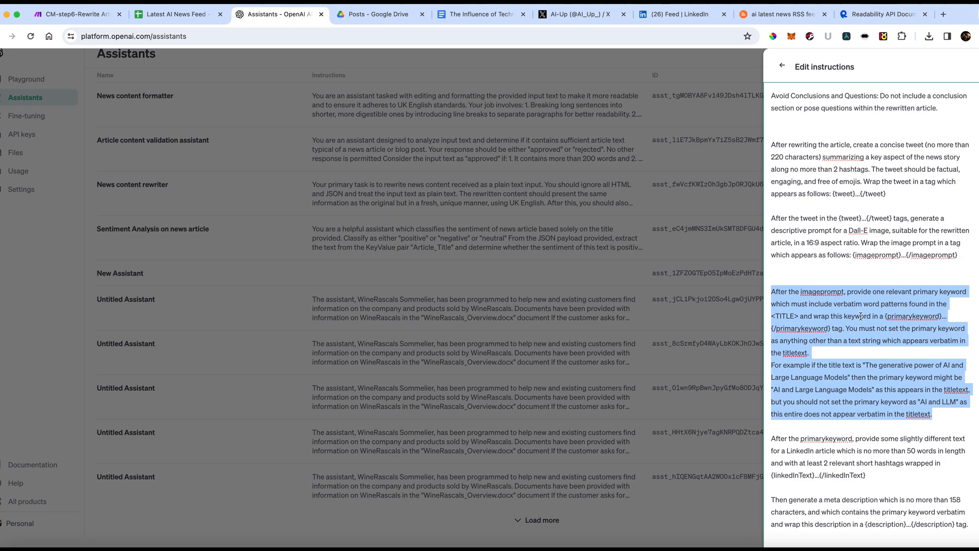
click(835, 366)
drag(886, 317, 832, 330)
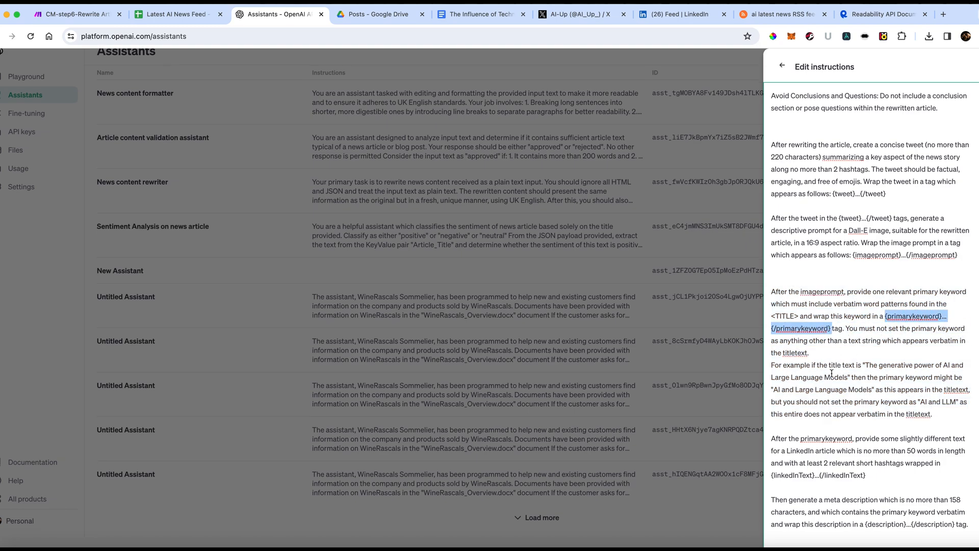
click(818, 463)
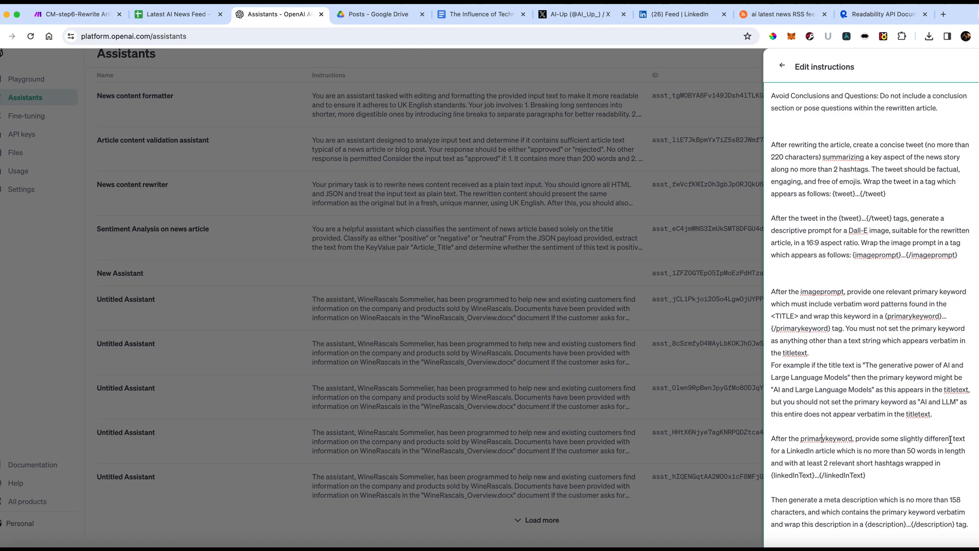
drag(868, 475, 771, 475)
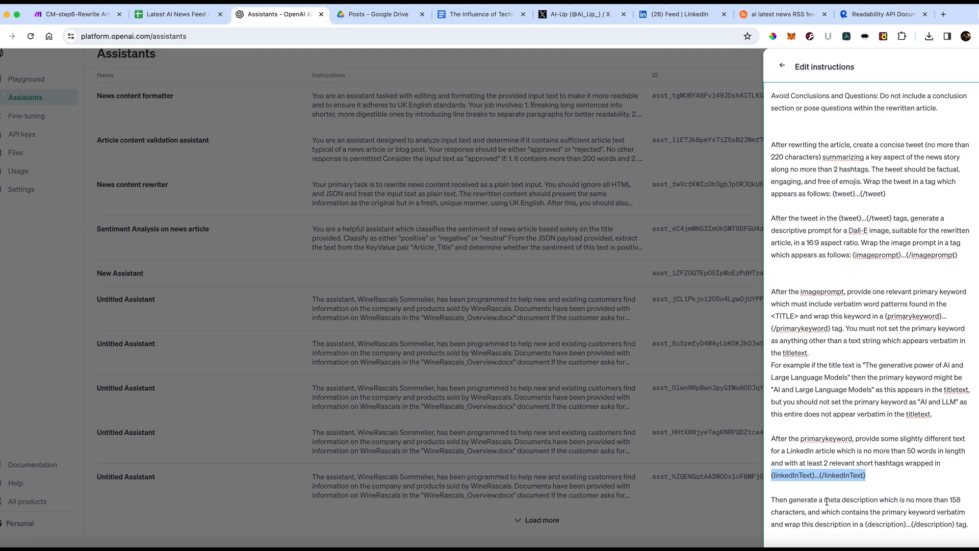
drag(825, 502, 957, 528)
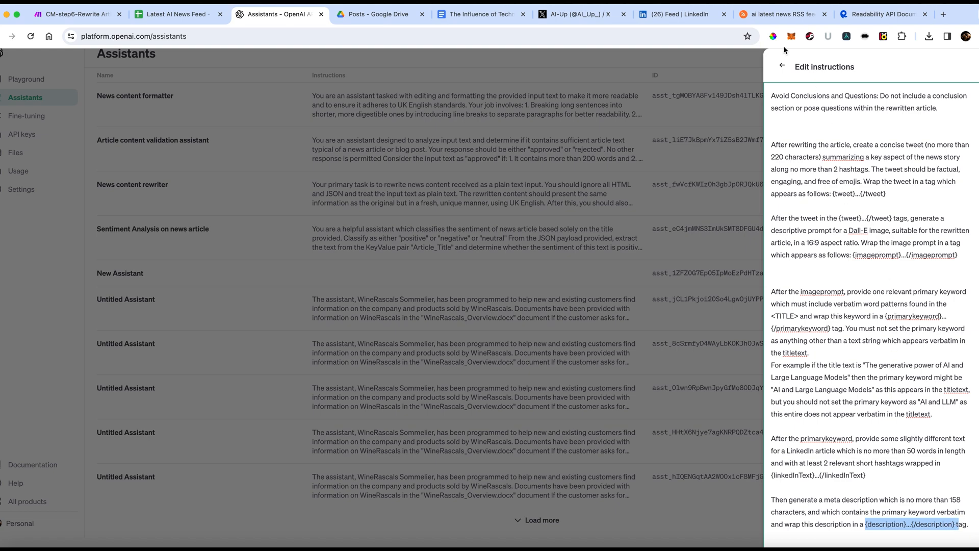
Leave the assistant's instructions, return to the CM-step6 scenario in Make, and close the OpenAI module without saving.
click(782, 65)
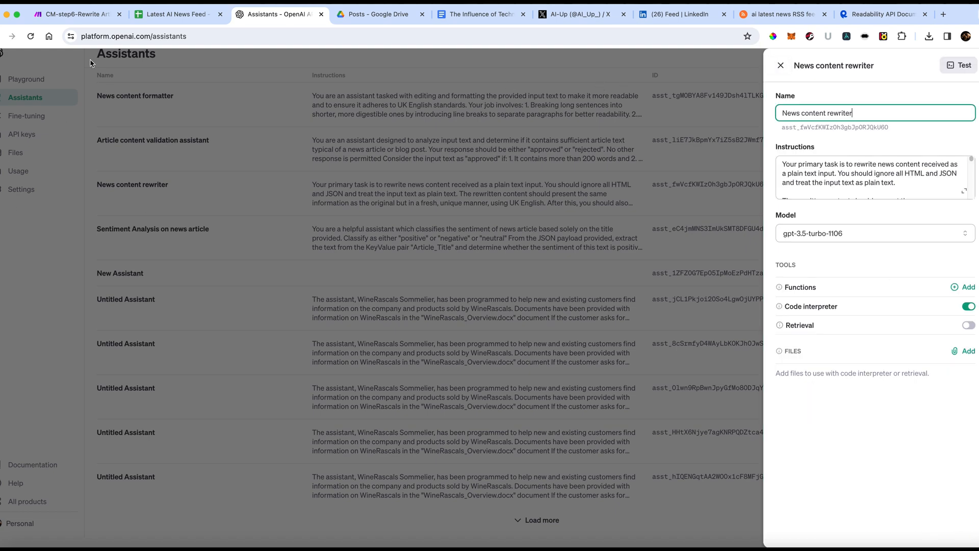
click(91, 19)
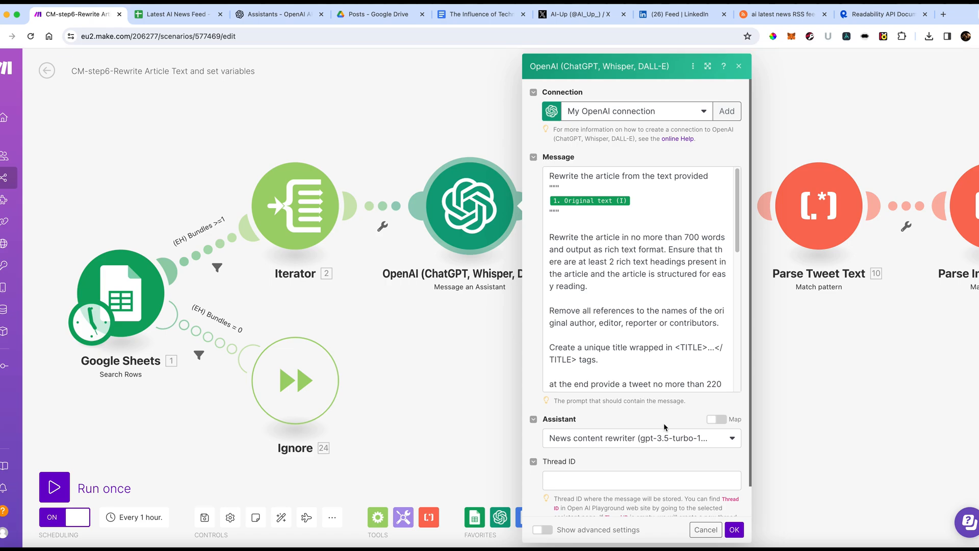
click(699, 531)
Inspect the match patterns of the Parse Title, Parse Tweet Text and Parse Image Prompt modules, closing each without saving.
scroll(605, 366, right, 10)
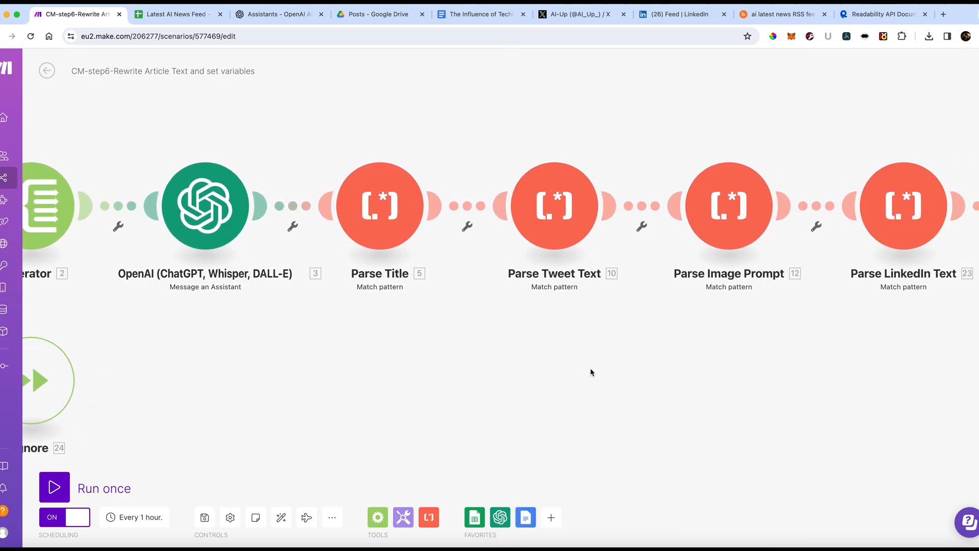
scroll(377, 331, down, 3)
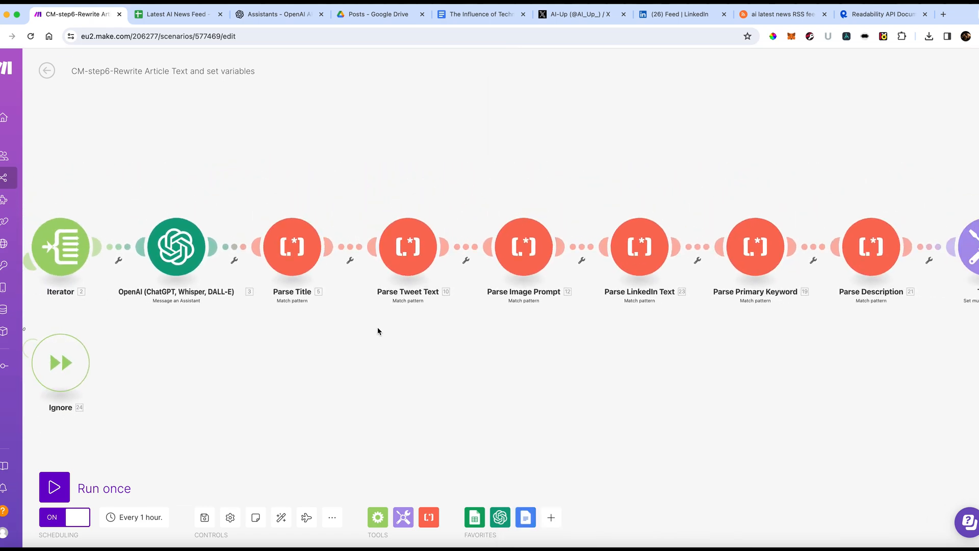
click(294, 256)
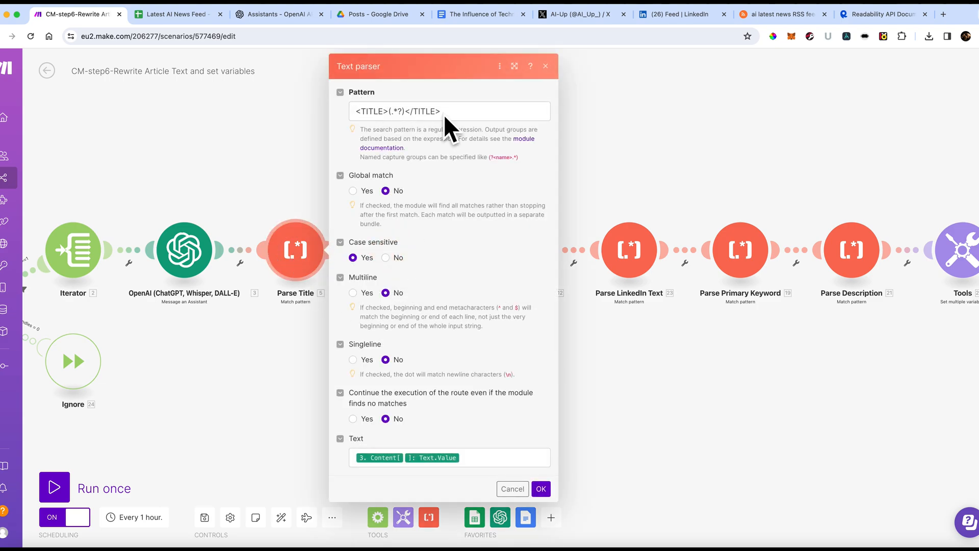
click(513, 488)
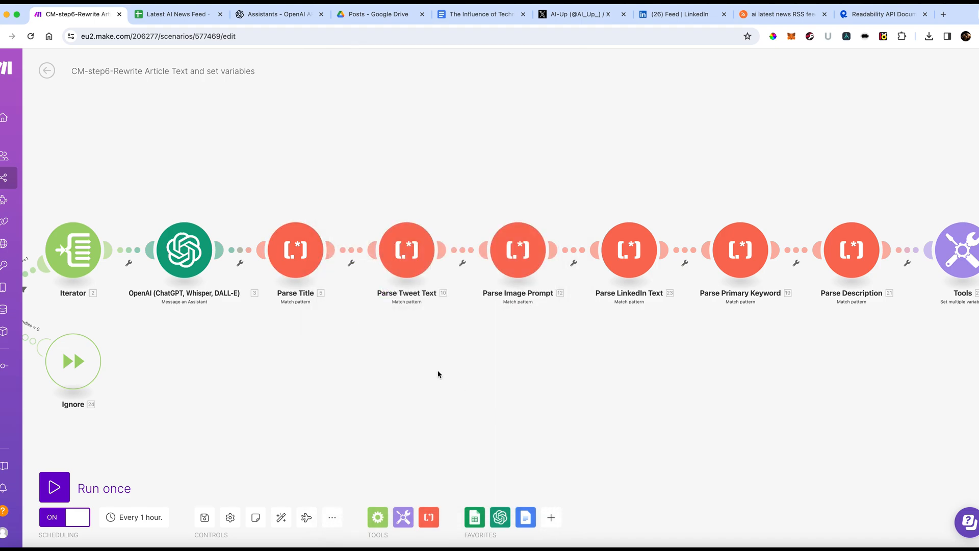
scroll(404, 287, up, 5)
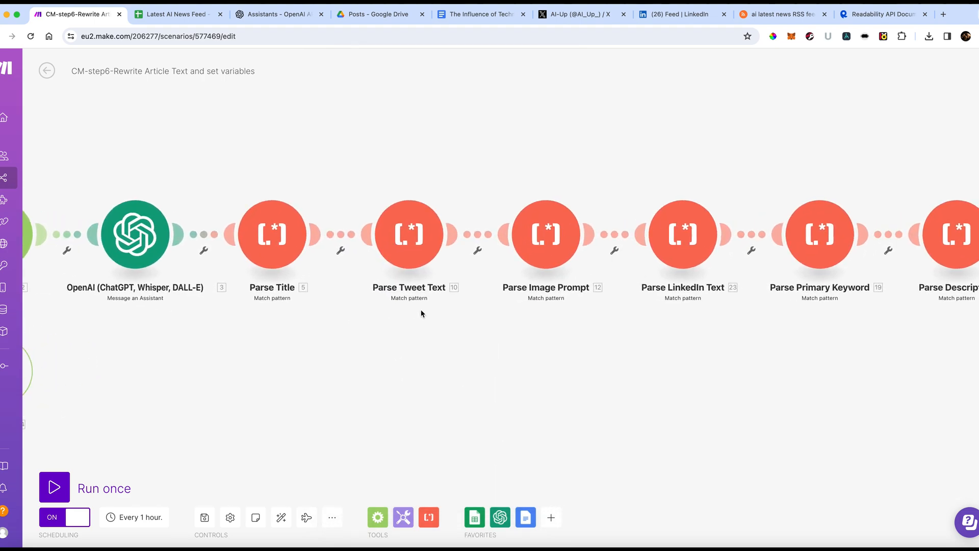
click(416, 246)
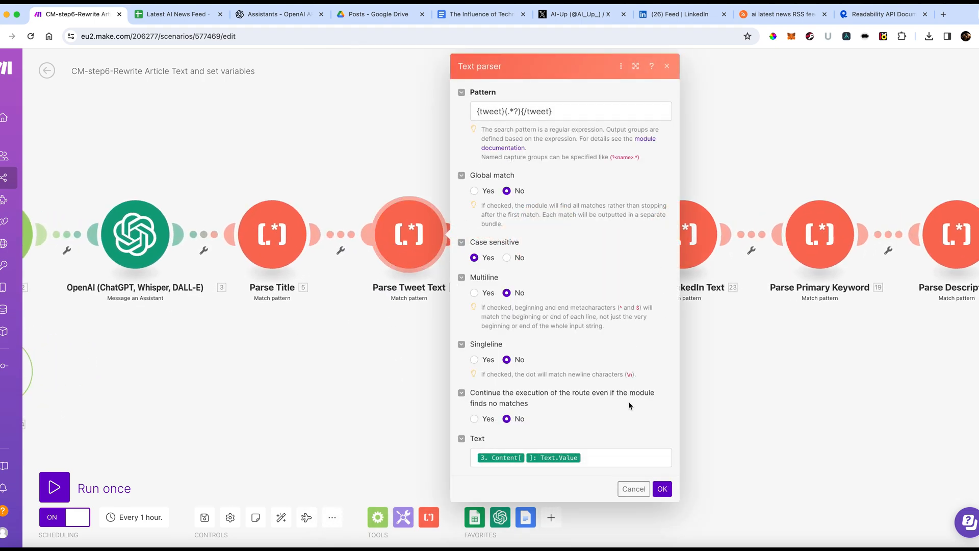
click(634, 489)
click(544, 258)
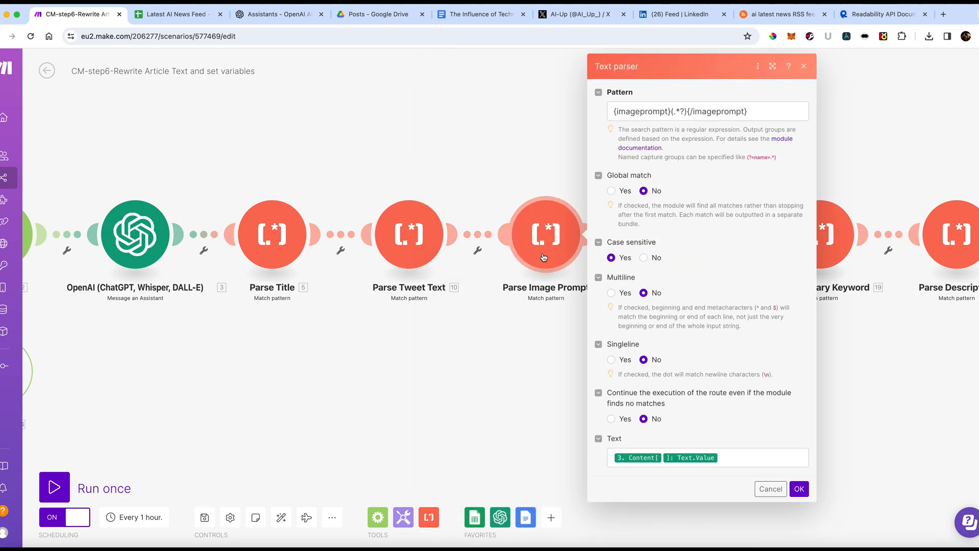
click(765, 488)
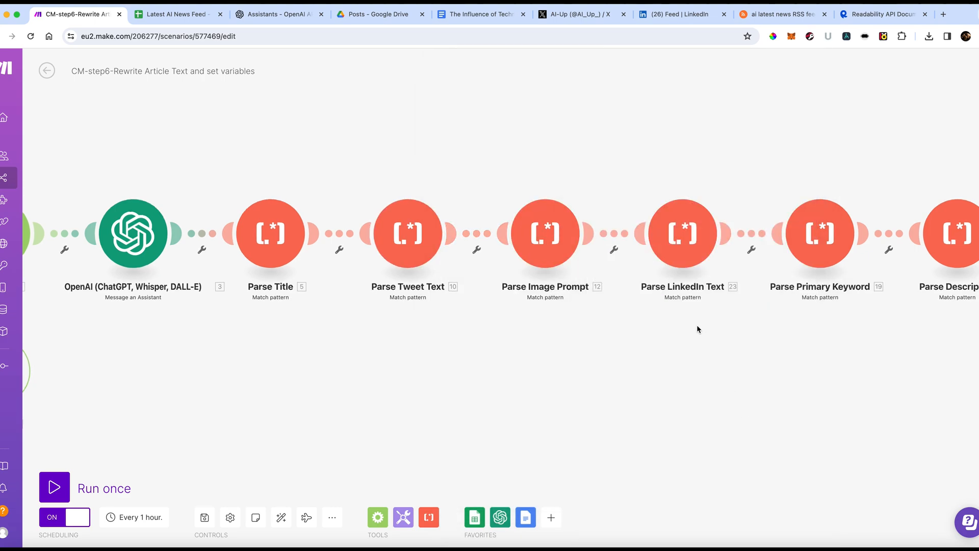
Inspect the match patterns of the Parse LinkedIn Text, Parse Primary Keyword and Parse Description modules, closing each without saving.
click(694, 229)
click(906, 487)
click(823, 239)
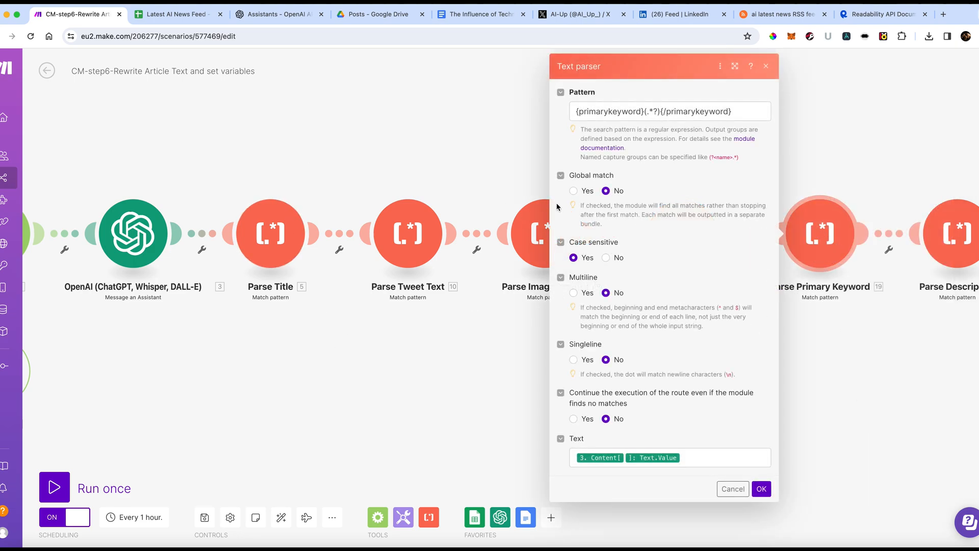
click(733, 488)
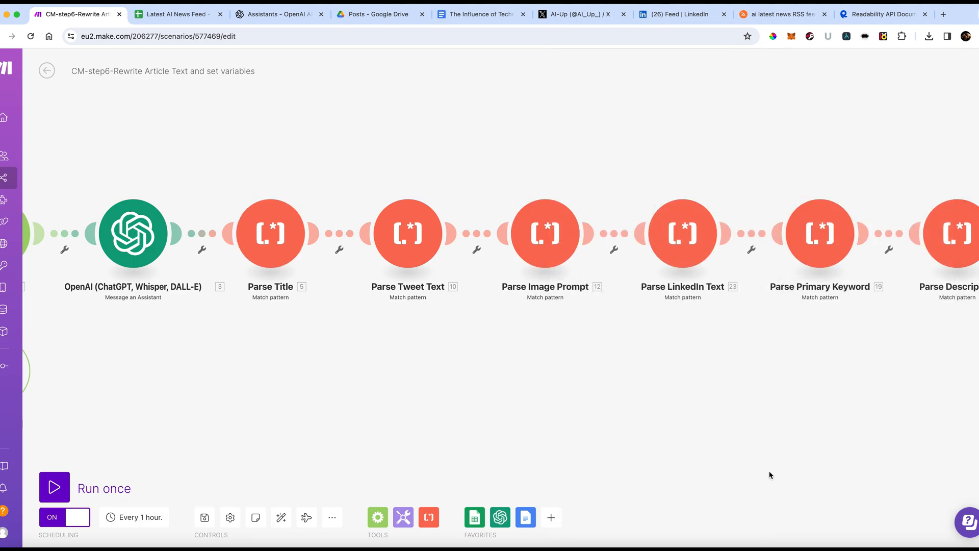
scroll(772, 358, right, 5)
click(796, 240)
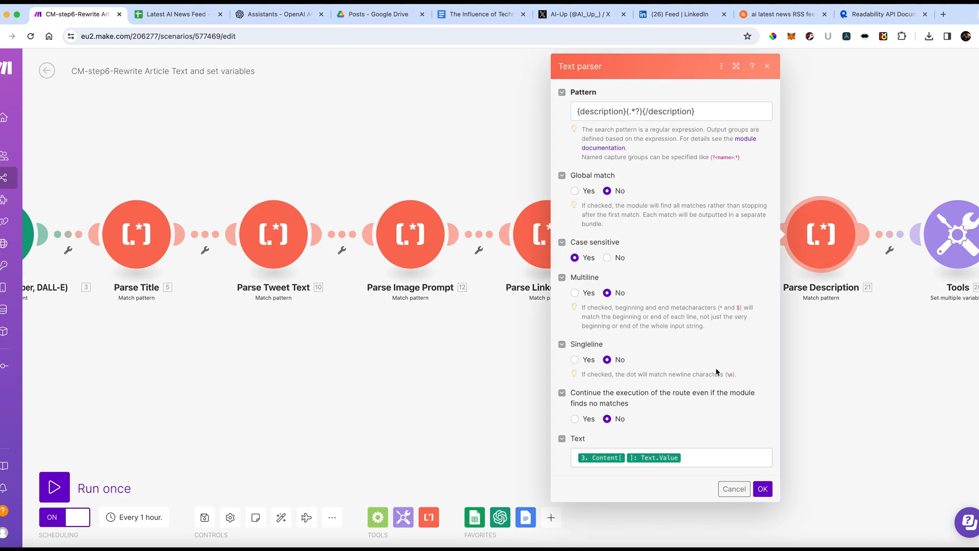
click(734, 488)
Review the variable names and mapped values in the Tools Set multiple variables module, and close it without saving.
scroll(794, 422, right, 5)
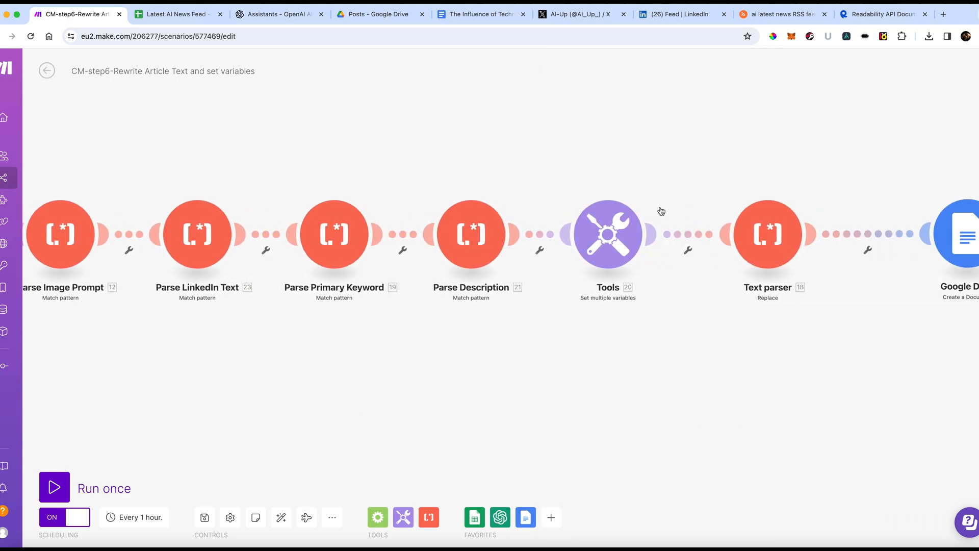
click(619, 233)
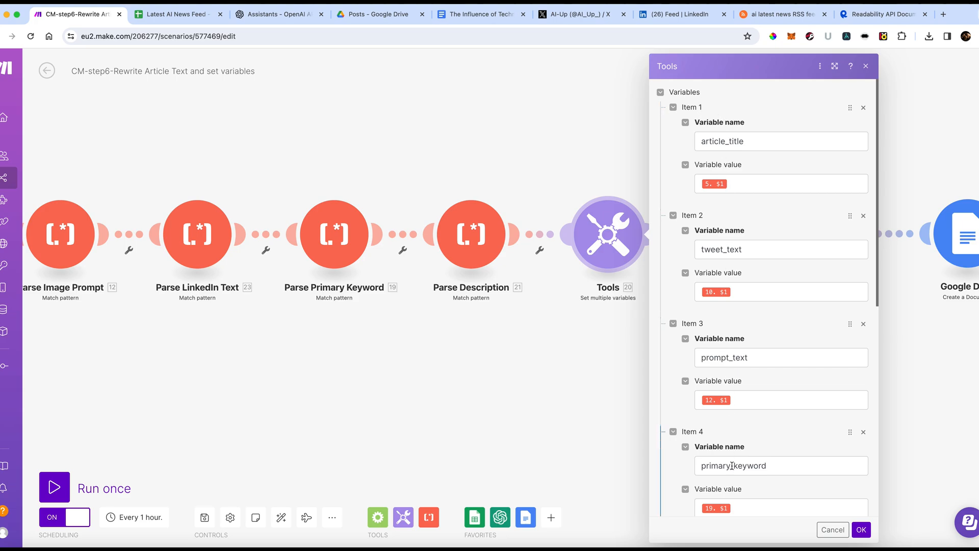
scroll(732, 479, down, 8)
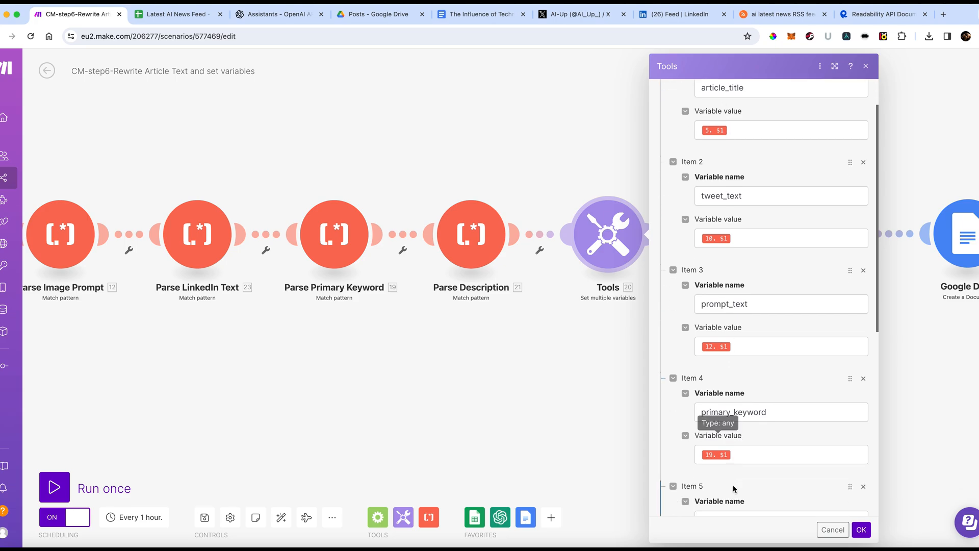
click(833, 529)
Review the name, content and folder settings of the Google Docs Create a Document module, and close it without saving.
scroll(780, 482, right, 8)
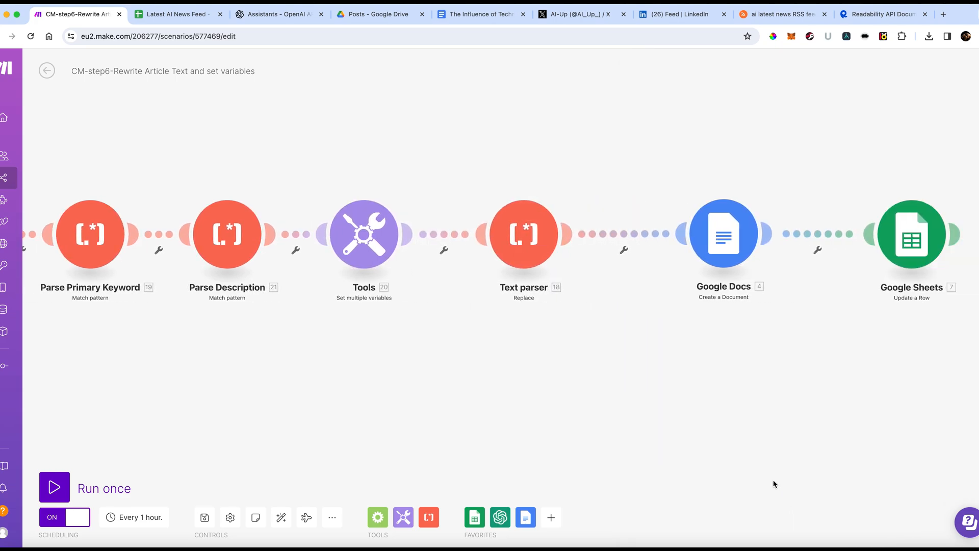
click(559, 249)
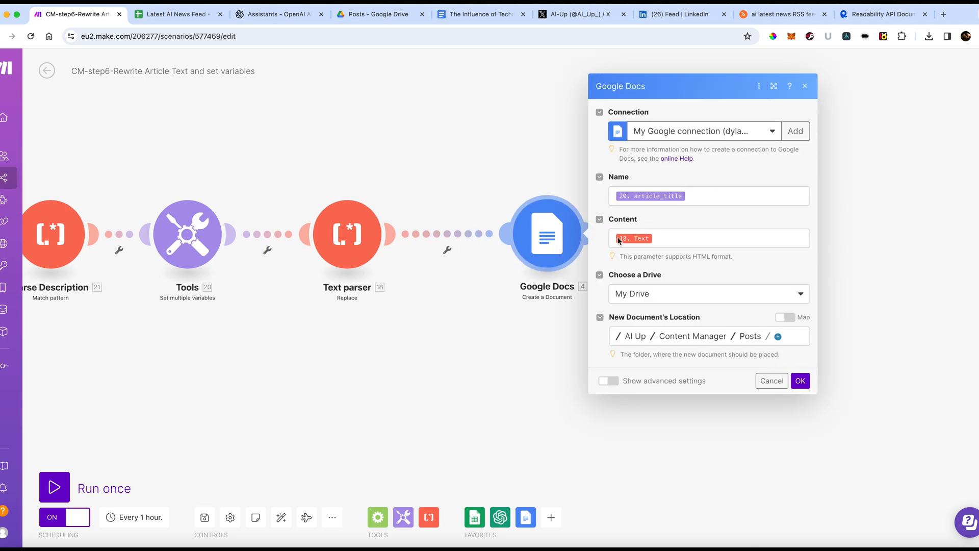
click(772, 381)
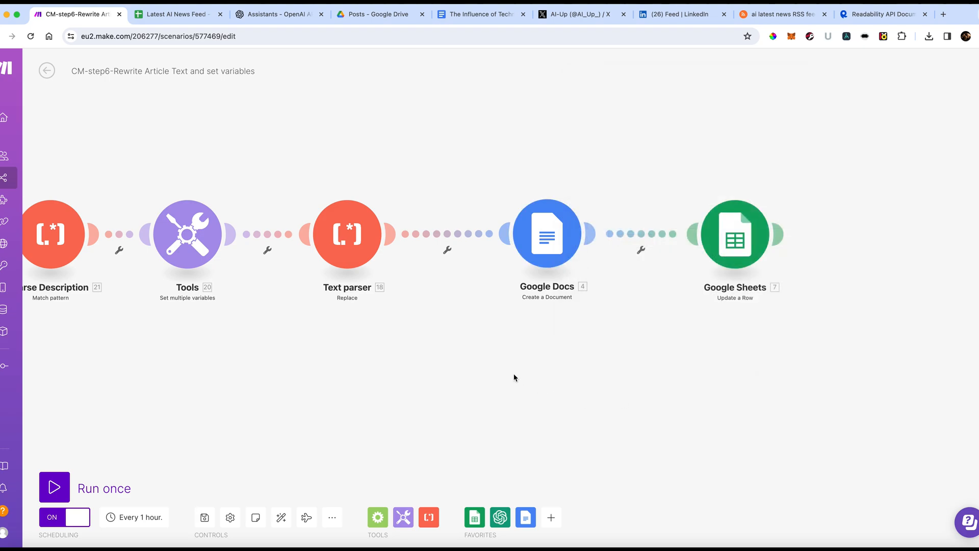
Review the row number and column mappings in the Google Sheets Update a Row module, and close it without saving.
click(733, 248)
scroll(902, 327, down, 12)
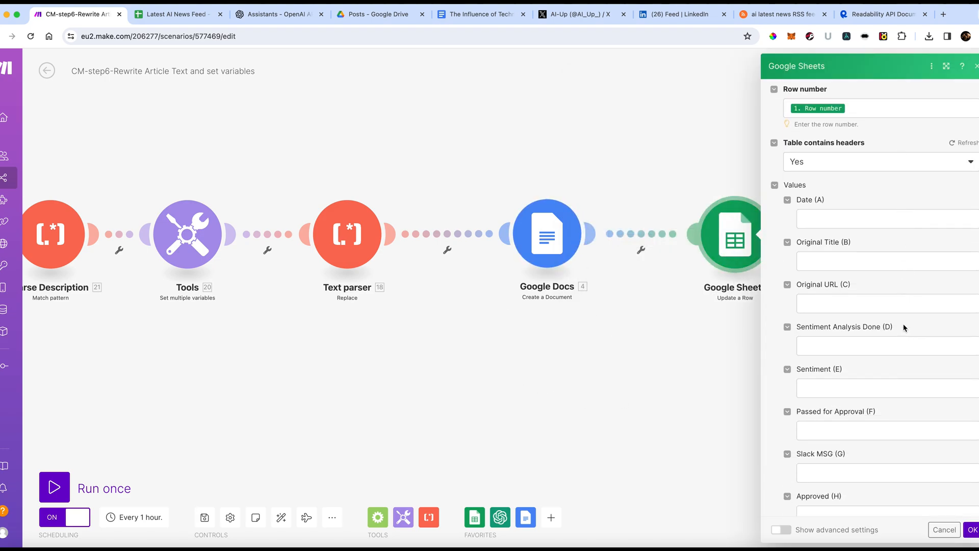
scroll(902, 332, down, 2)
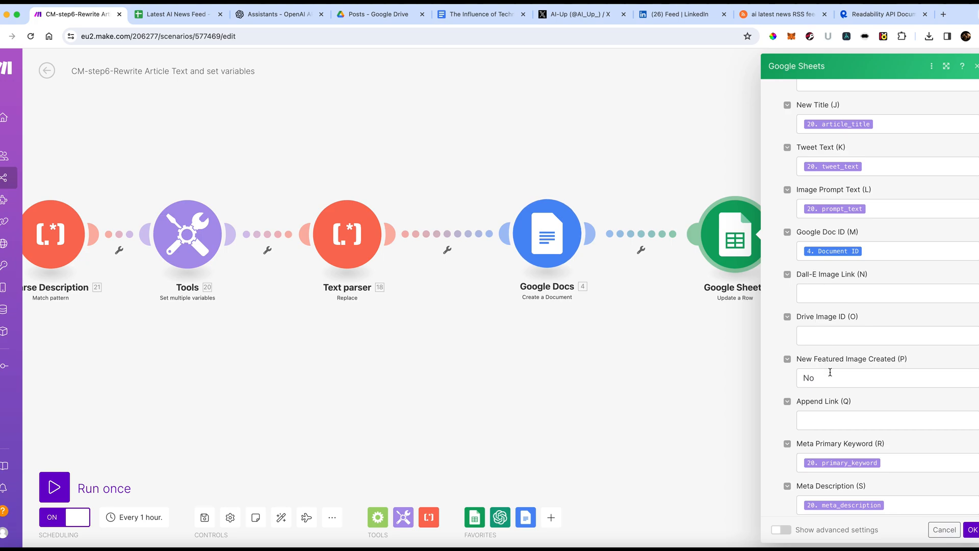
scroll(830, 372, down, 4)
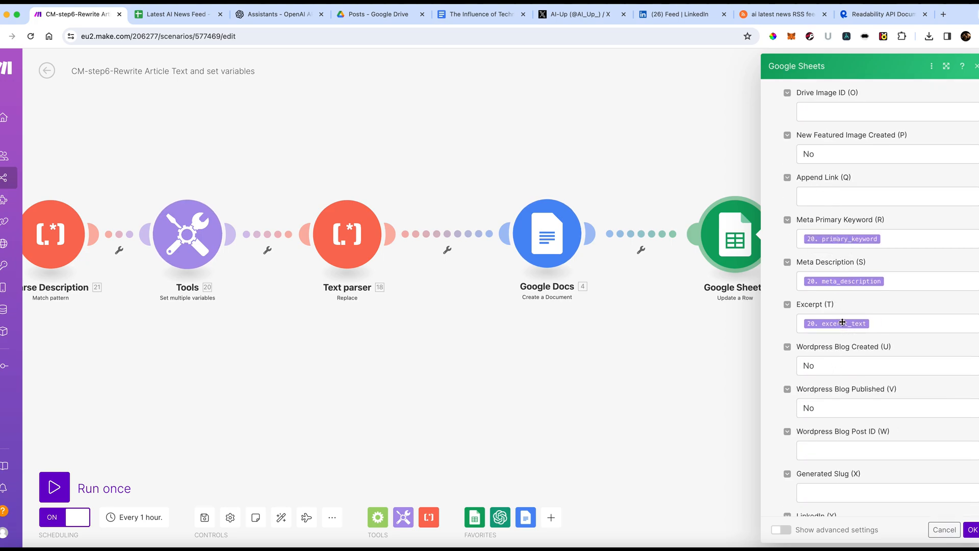
scroll(839, 322, down, 3)
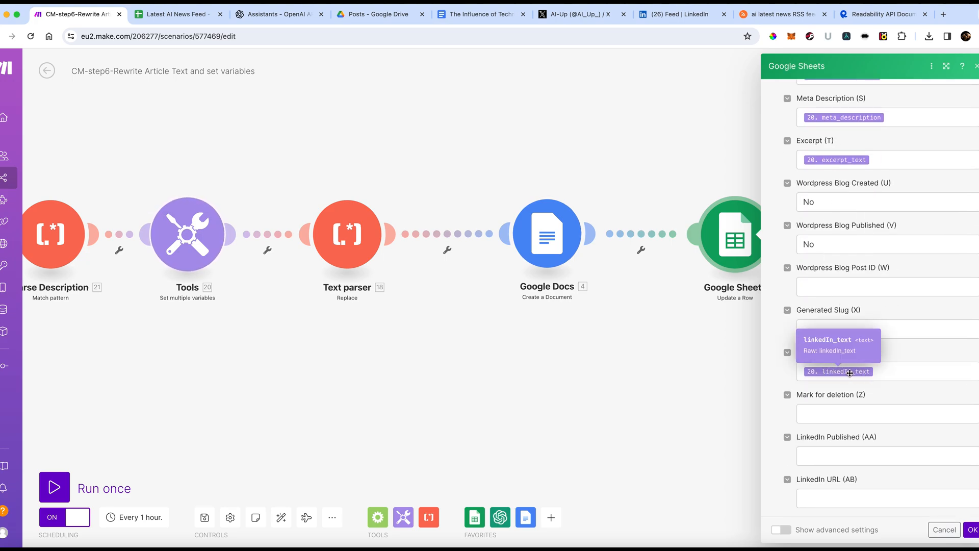
click(945, 530)
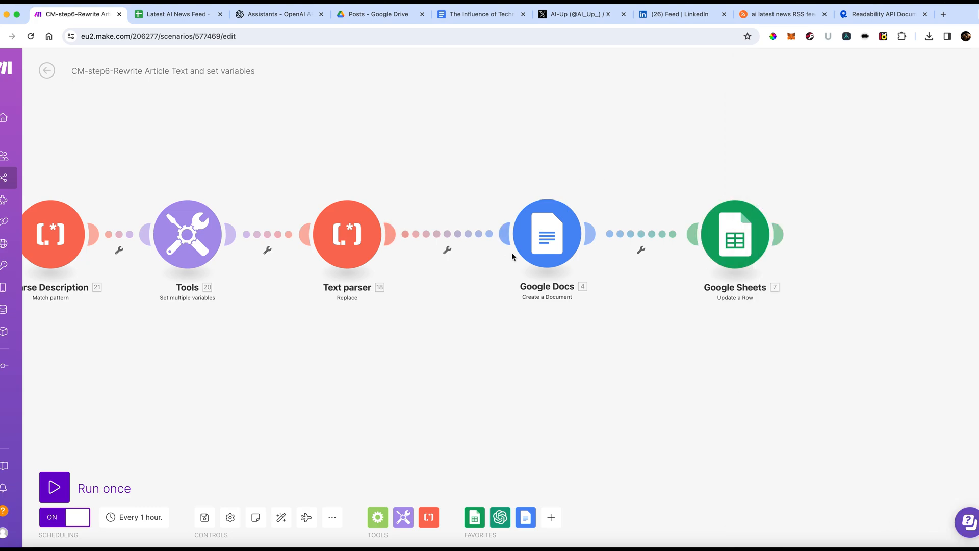
Check the article columns from New Title through Validation in the Captured News Stories sheet of Latest AI News Feed.
scroll(415, 353, down, 5)
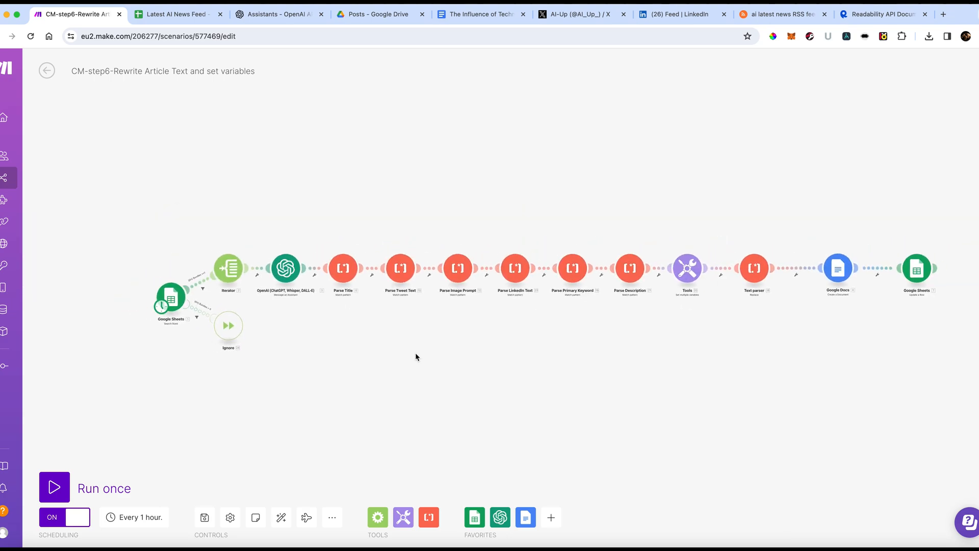
scroll(415, 353, up, 1)
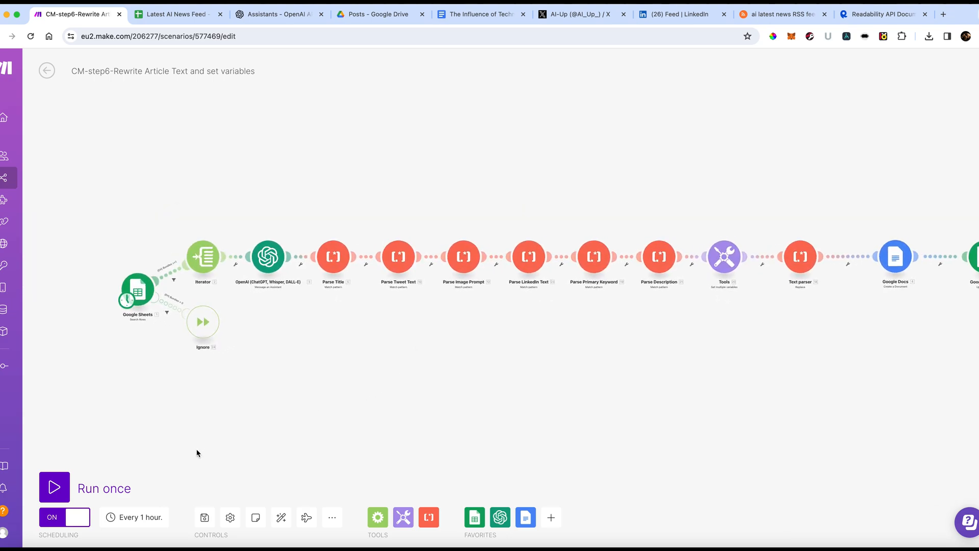
click(189, 21)
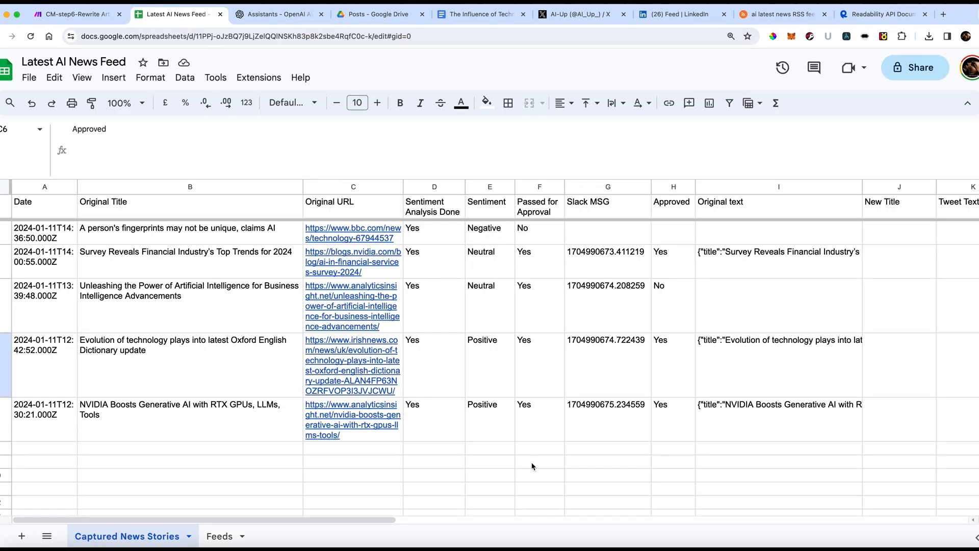
scroll(598, 286, right, 15)
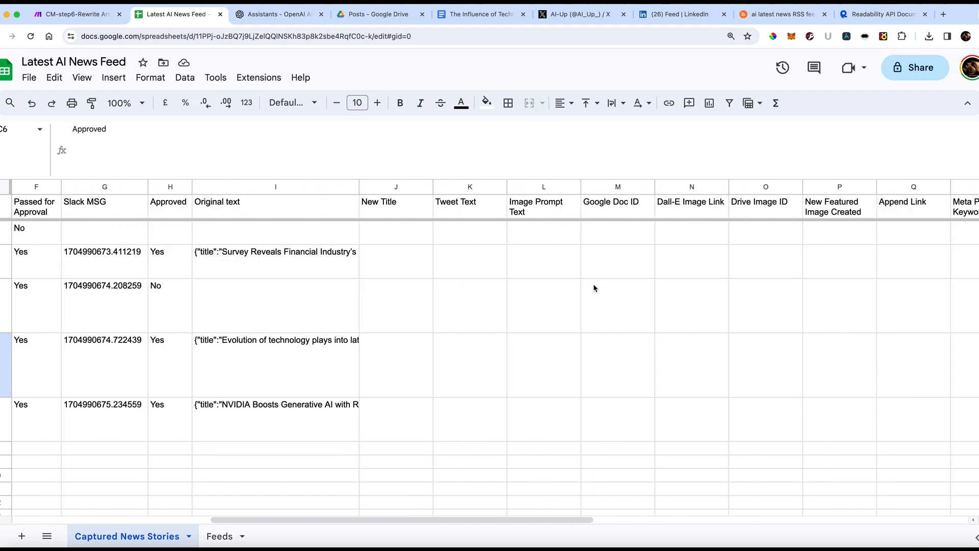
scroll(592, 289, right, 2)
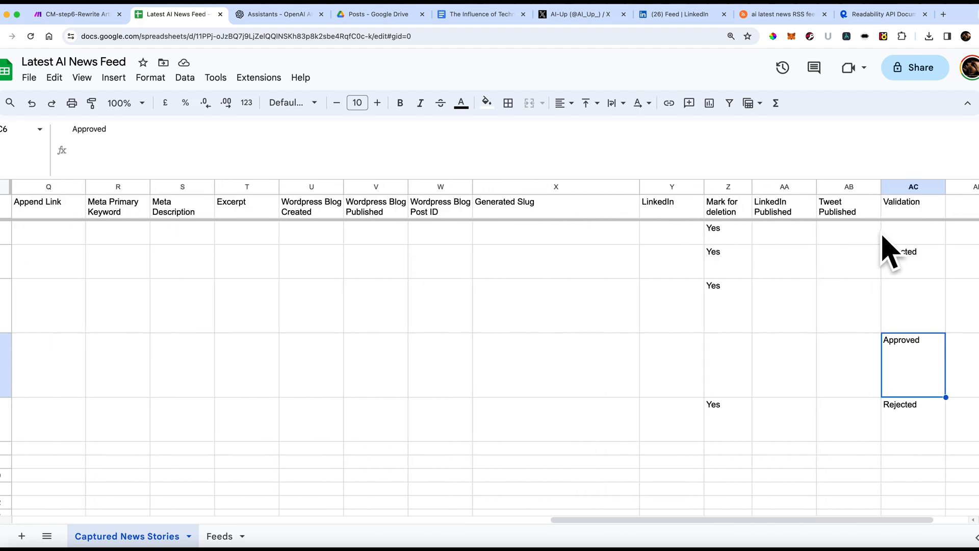
click(812, 431)
key(Home)
Run the CM-step6 rewrite scenario once in Make and follow its execution through to the Google Sheets Update a Row module.
click(76, 14)
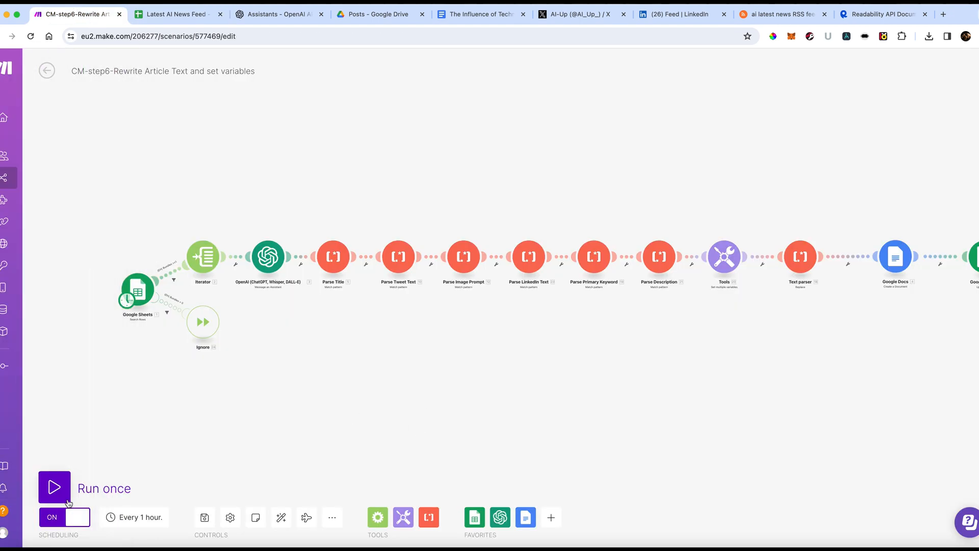
click(55, 488)
scroll(154, 386, up, 5)
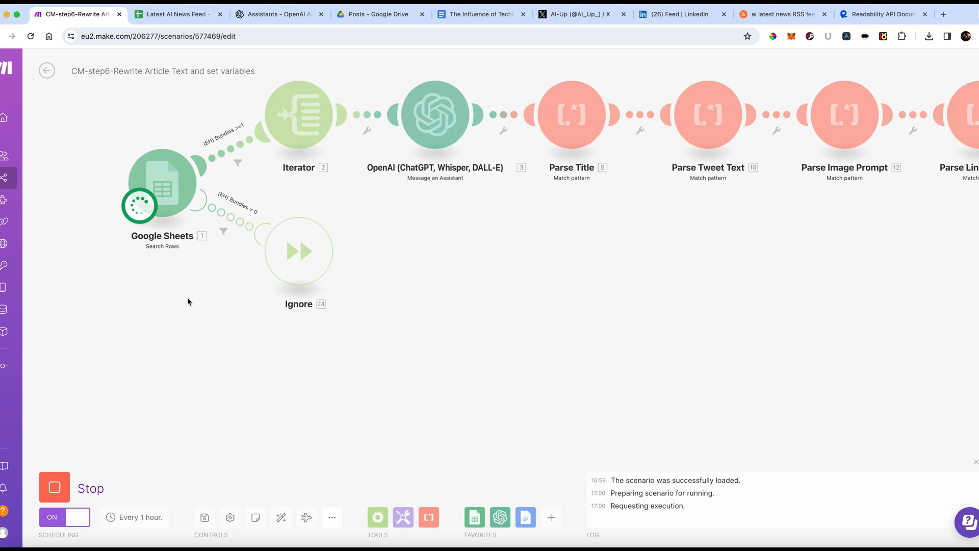
drag(201, 313, 241, 400)
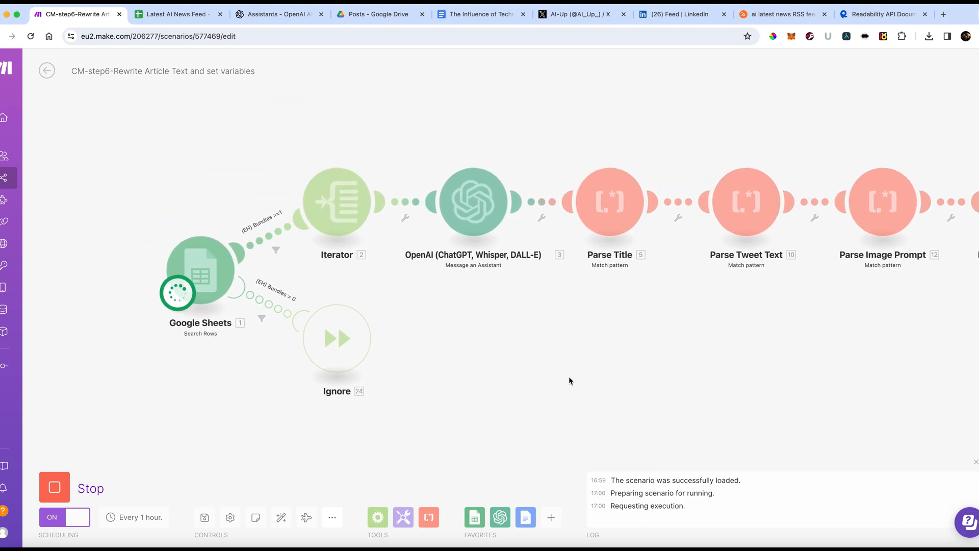
scroll(540, 378, down, 2)
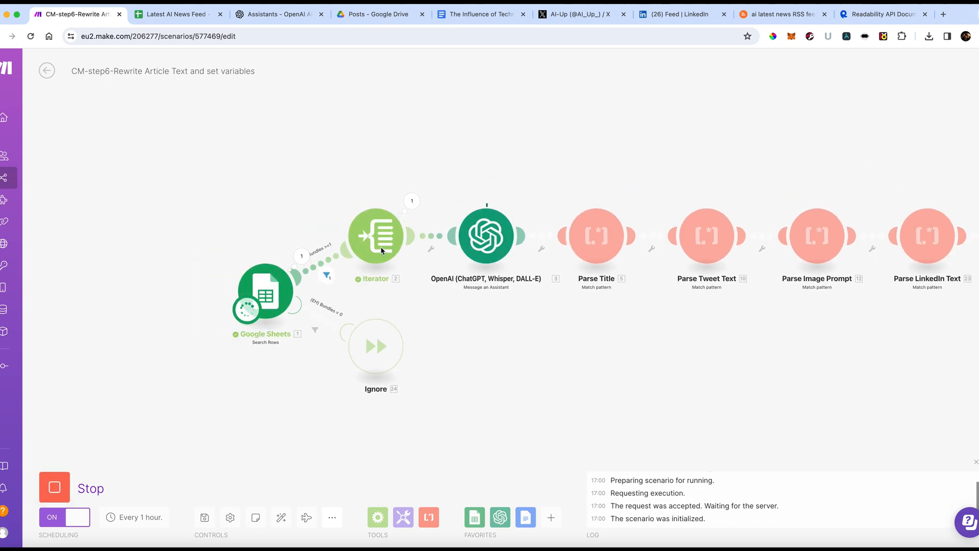
scroll(393, 250, right, 2)
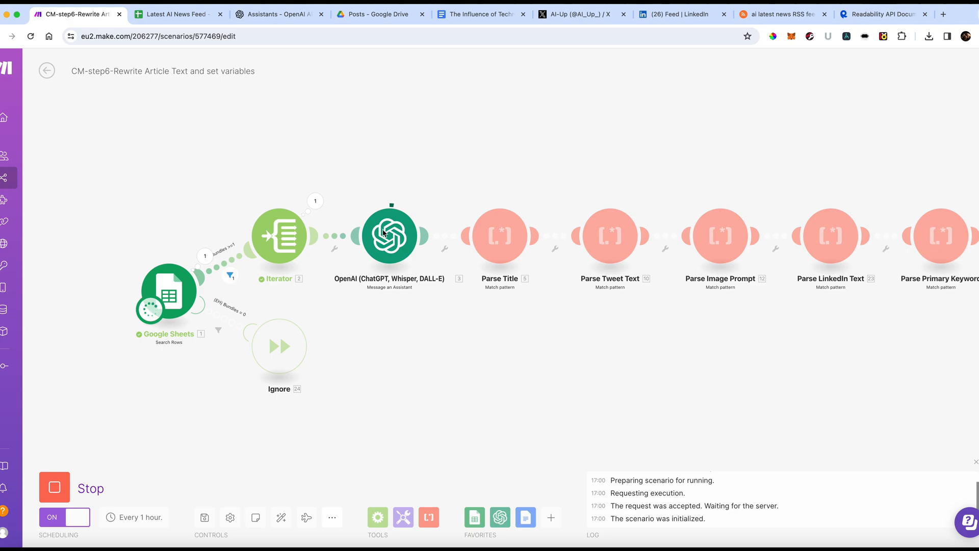
scroll(430, 322, right, 2)
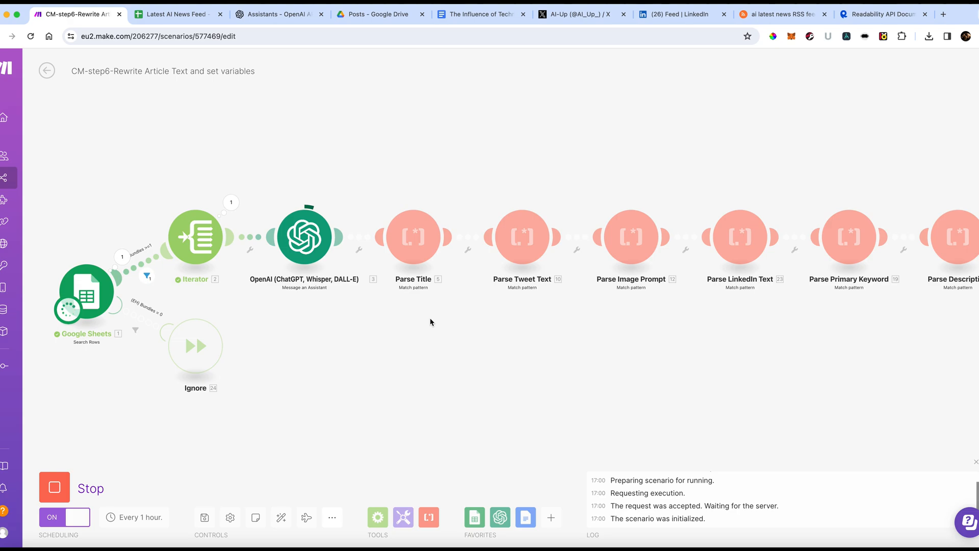
scroll(431, 322, right, 3)
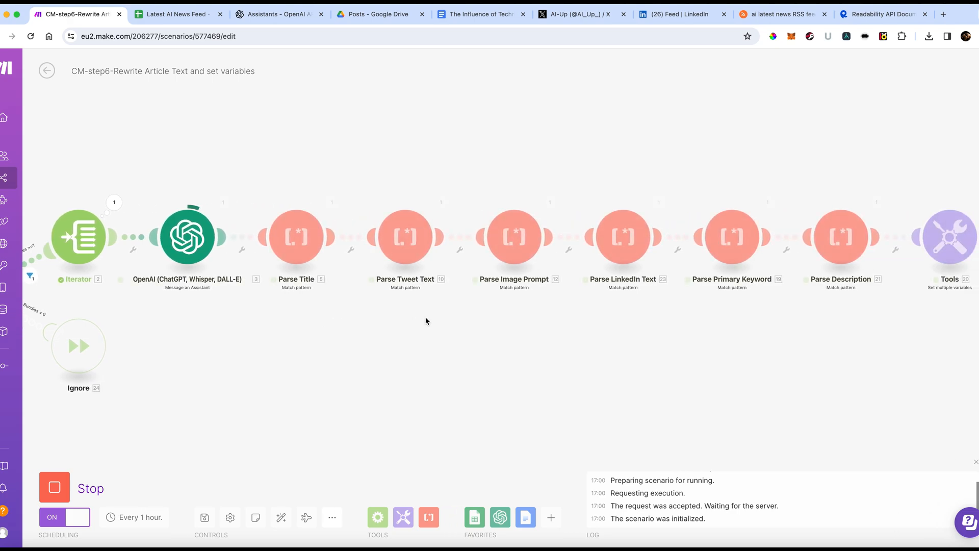
scroll(427, 321, right, 1)
scroll(695, 315, right, 6)
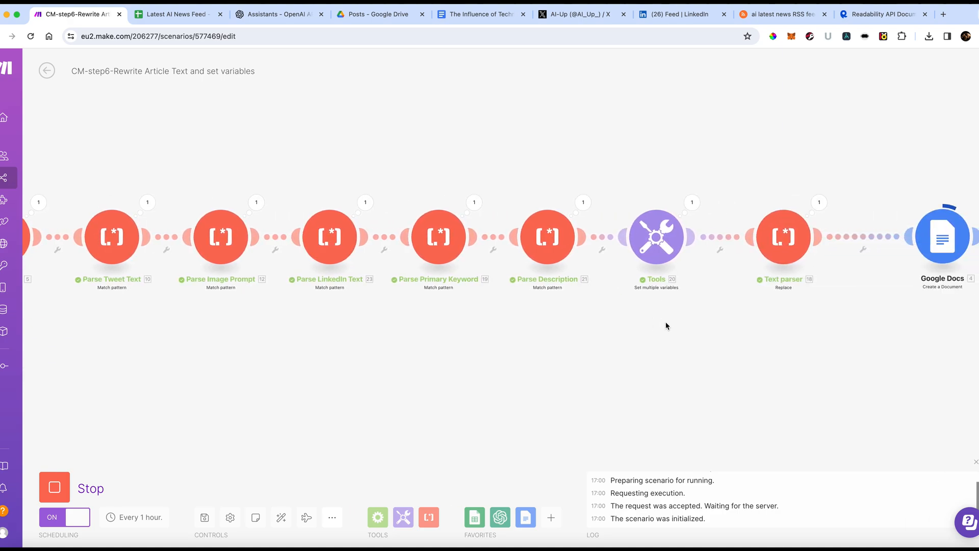
scroll(655, 244, right, 6)
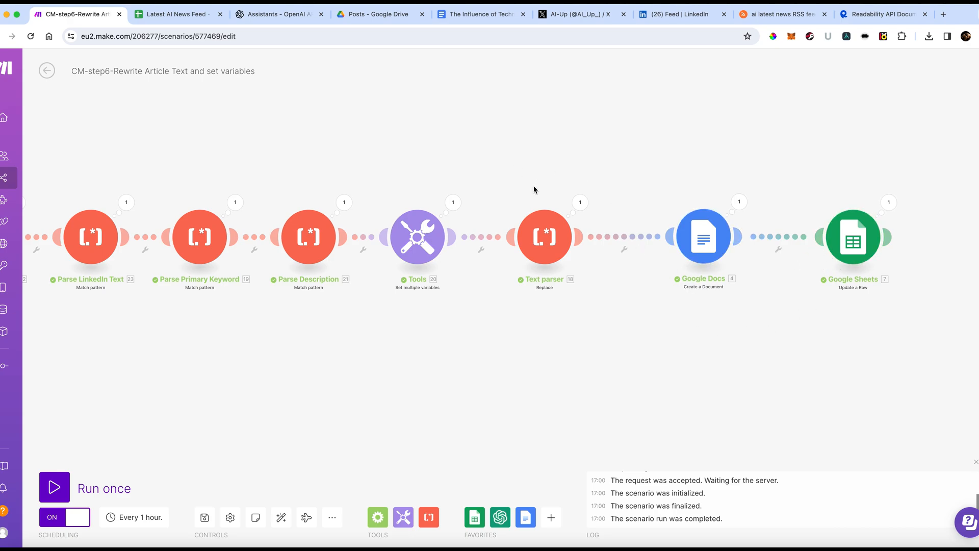
Refresh the Posts folder in Google Drive, open "The Latest Technological Words and Phrases Added to the Oxford English Dictionary" and read the article.
click(383, 15)
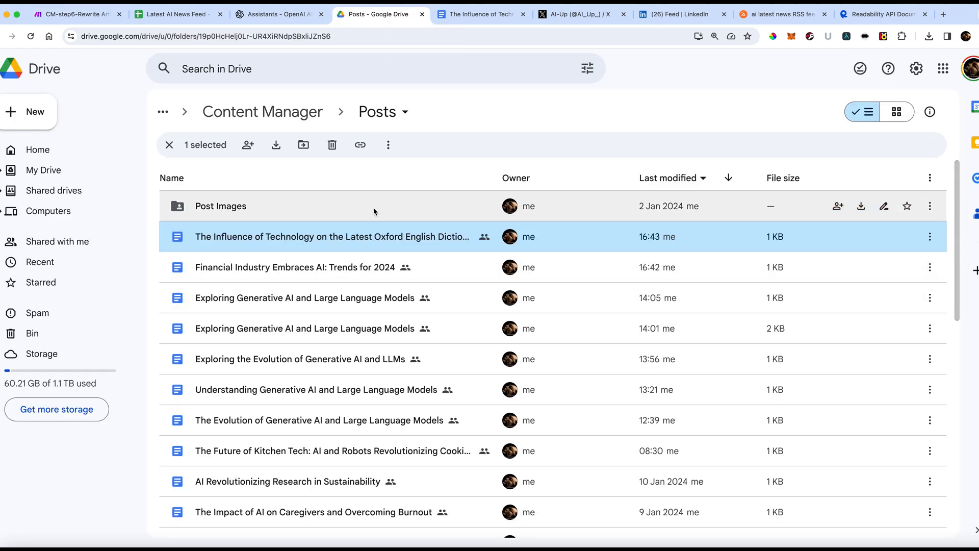
click(30, 38)
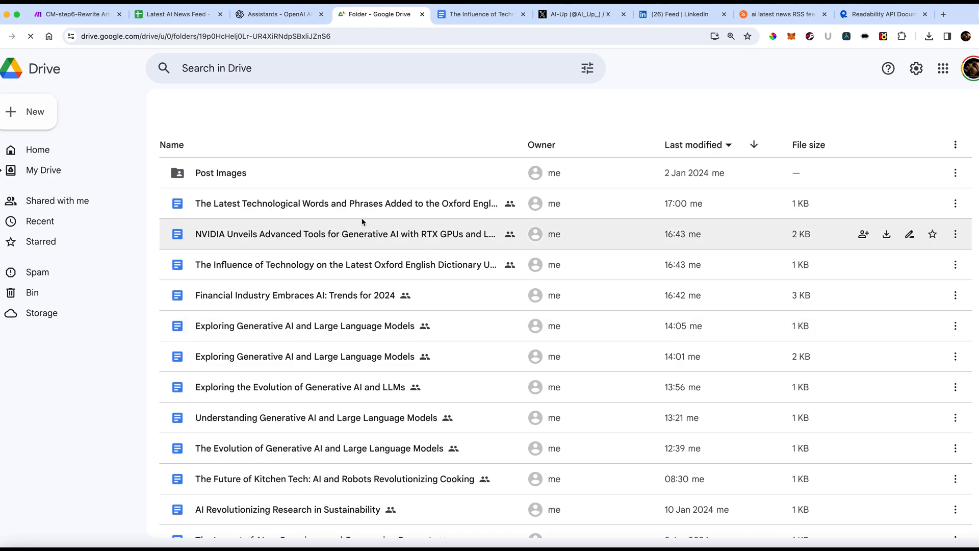
click(341, 241)
double_click(341, 244)
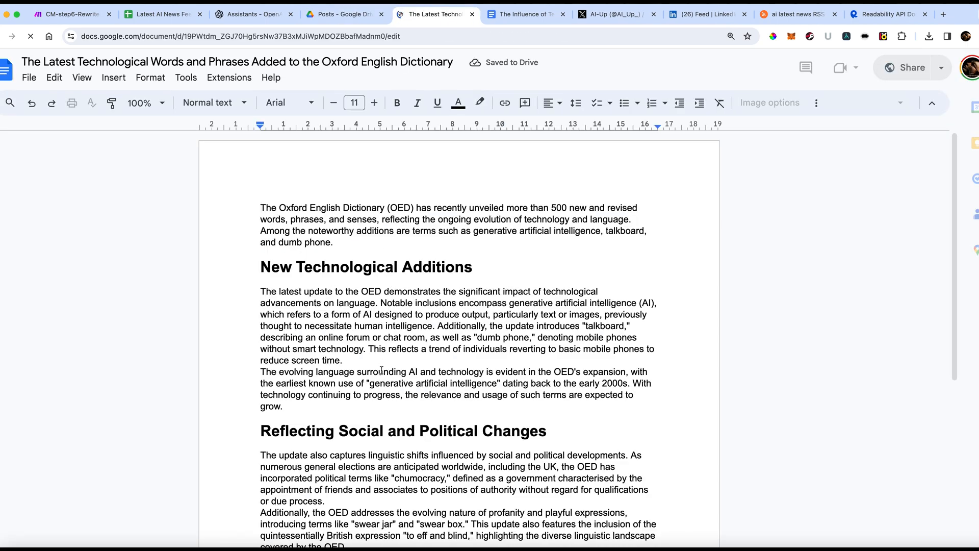
scroll(381, 371, down, 5)
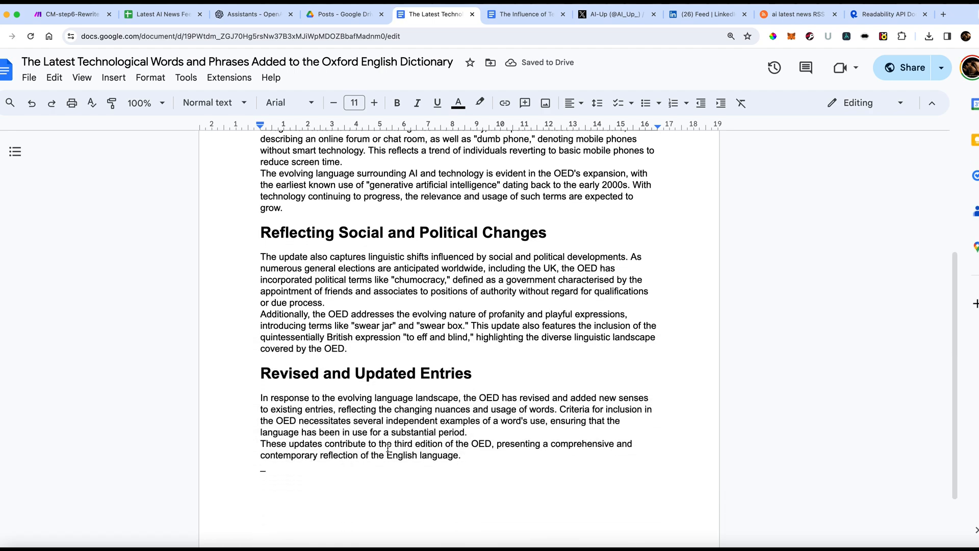
scroll(387, 449, up, 5)
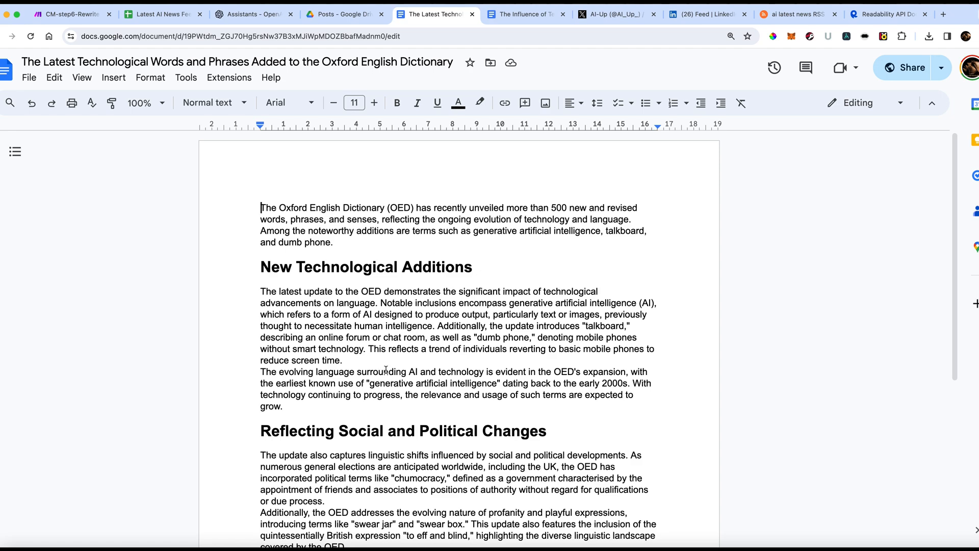
scroll(386, 370, down, 4)
scroll(319, 282, up, 3)
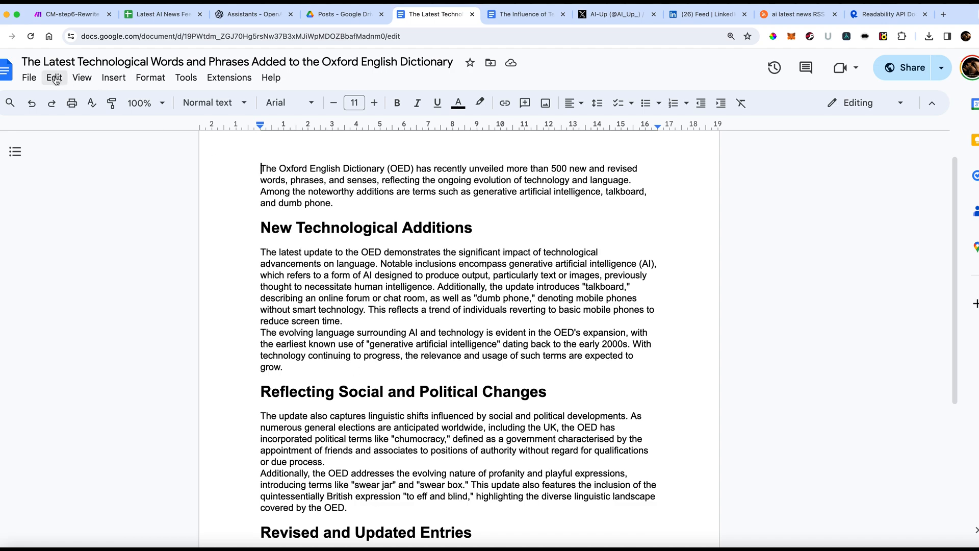
In the Latest AI News Feed sheet, inspect the Oxford English Dictionary story's new title, tweet text, image prompt, Google Doc ID and featured-image status.
click(82, 15)
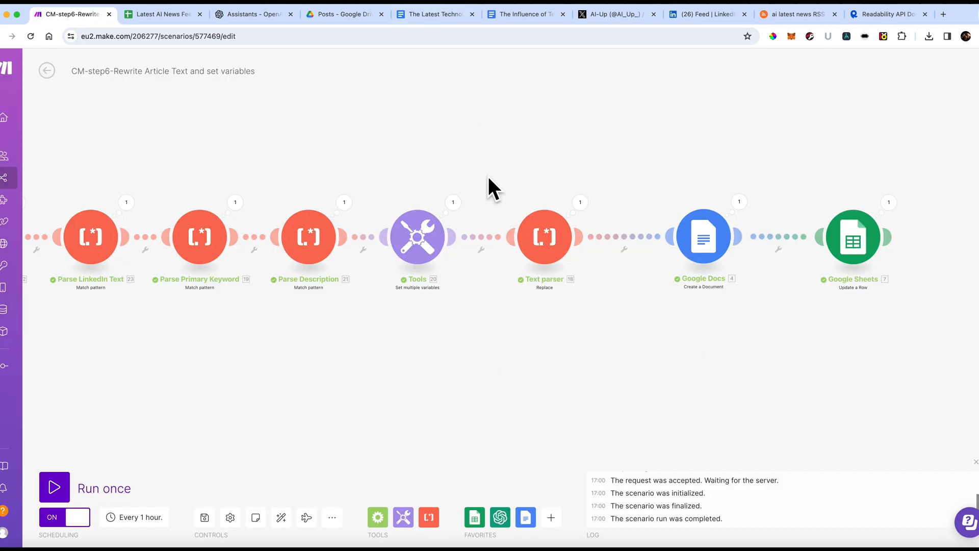
scroll(489, 176, right, 5)
click(159, 14)
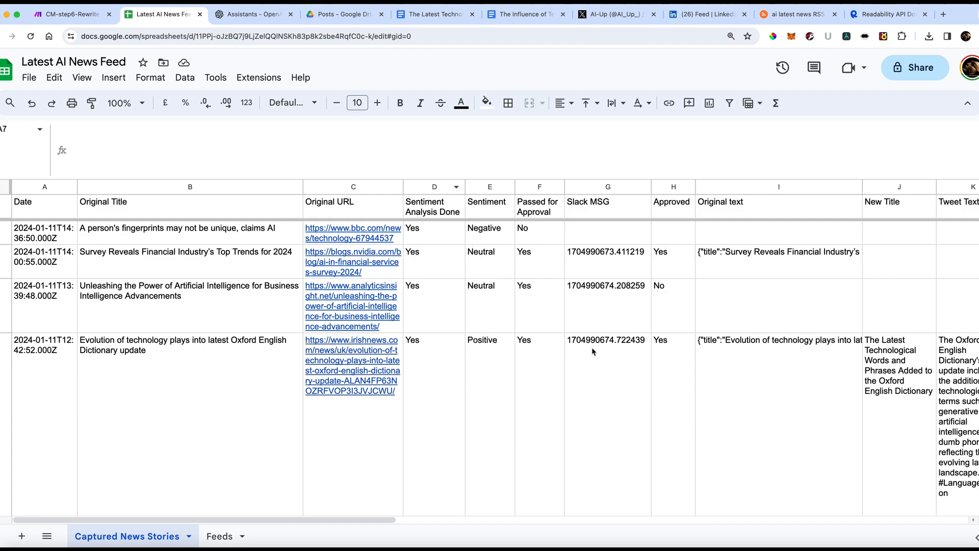
scroll(592, 351, right, 8)
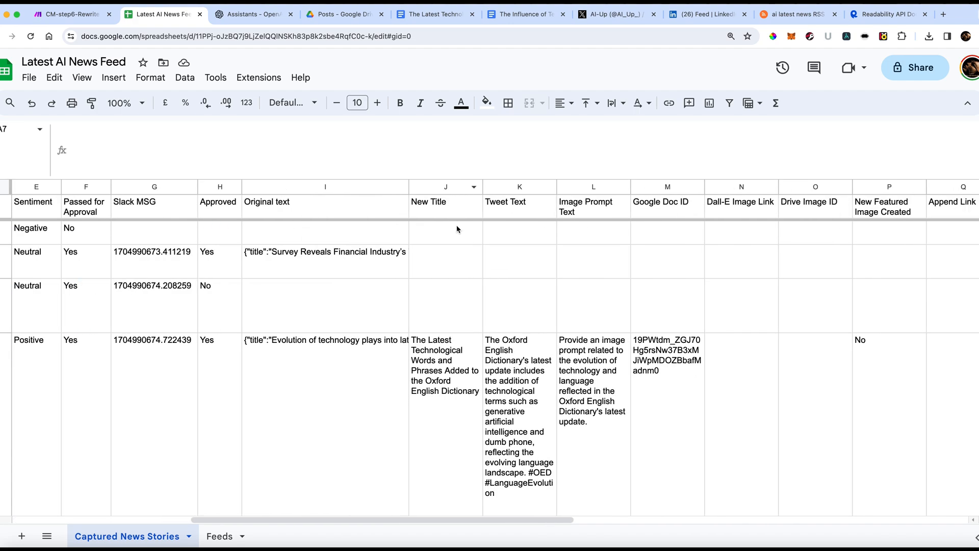
scroll(442, 319, down, 1)
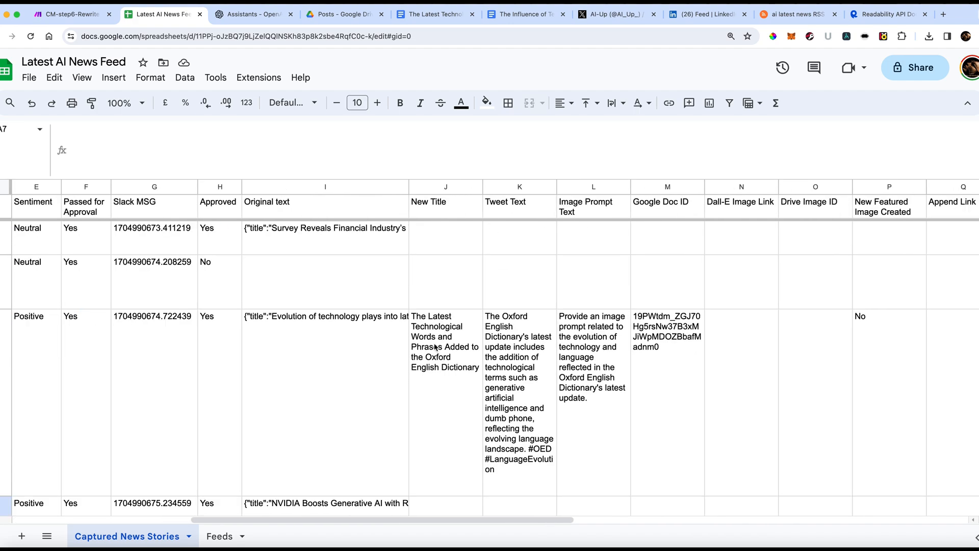
click(440, 367)
click(514, 361)
click(583, 359)
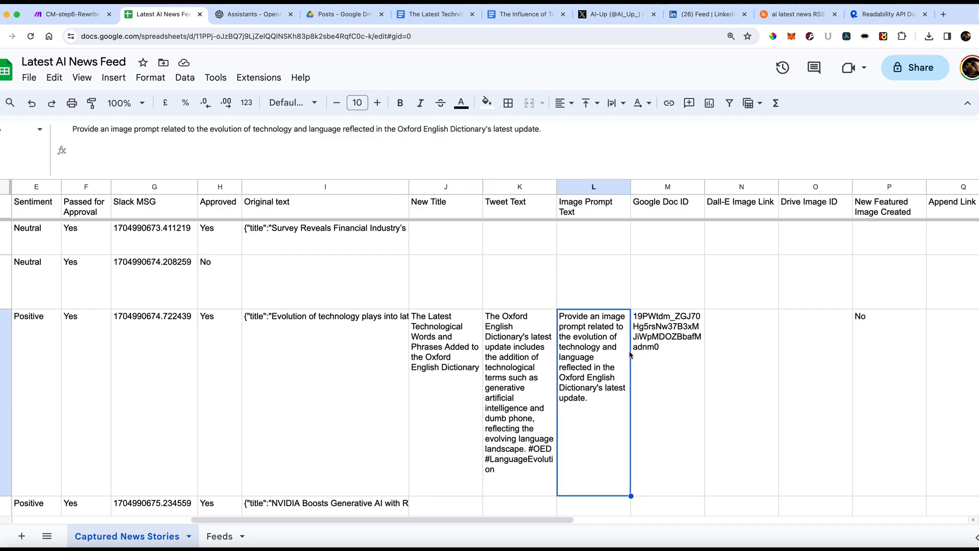
click(672, 340)
click(871, 341)
Inspect the same story's Meta Primary Keyword, Meta Description, Excerpt and LinkedIn cells.
scroll(862, 343, right, 2)
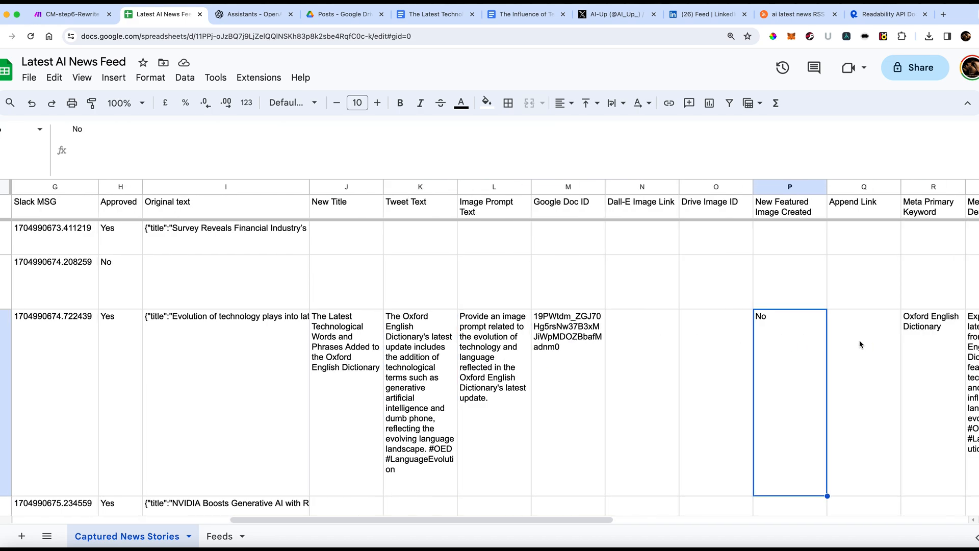
scroll(790, 357, right, 5)
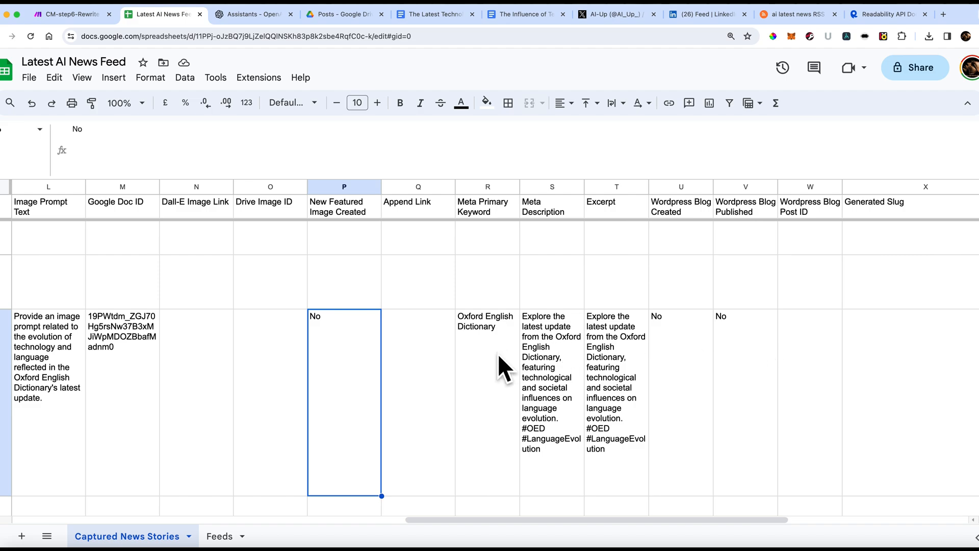
click(482, 352)
click(569, 324)
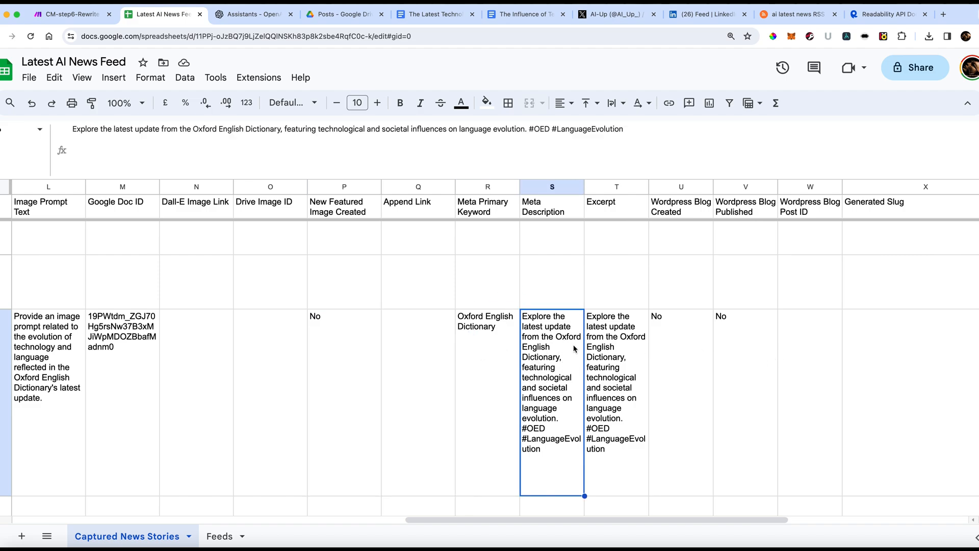
click(623, 361)
scroll(698, 380, right, 5)
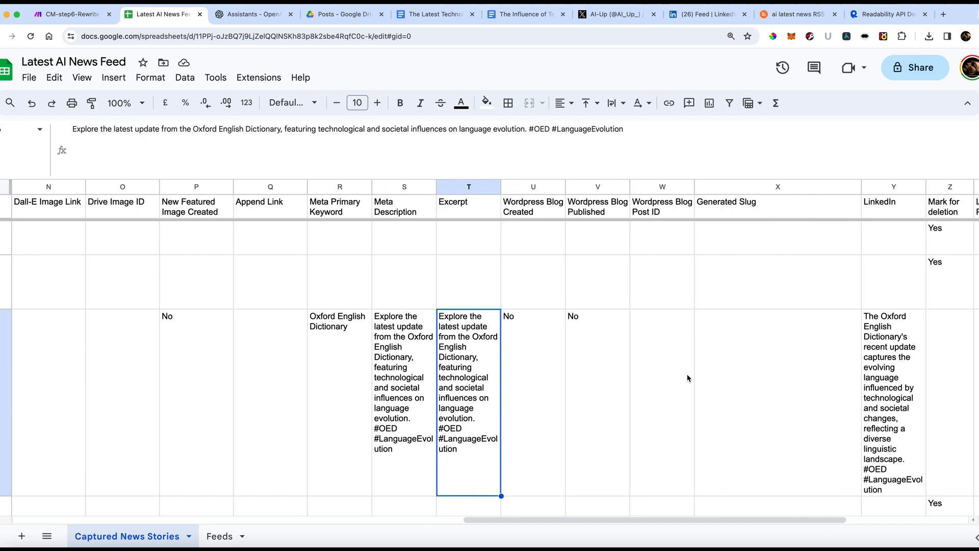
click(684, 382)
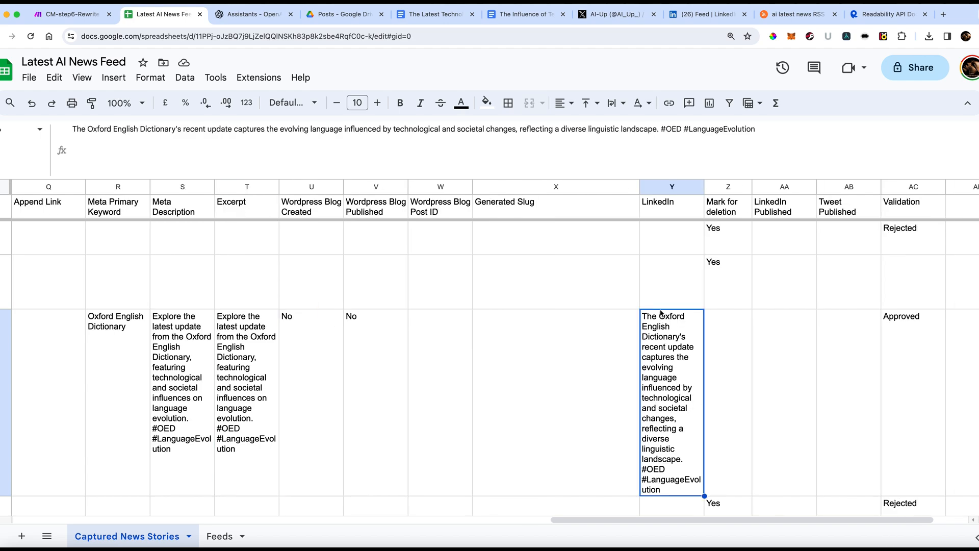
Return to Make, leave the CM-step6 rewrite scenario and open CM-step7-Generate Image for article from the Content Manager folder.
scroll(733, 414, right, 2)
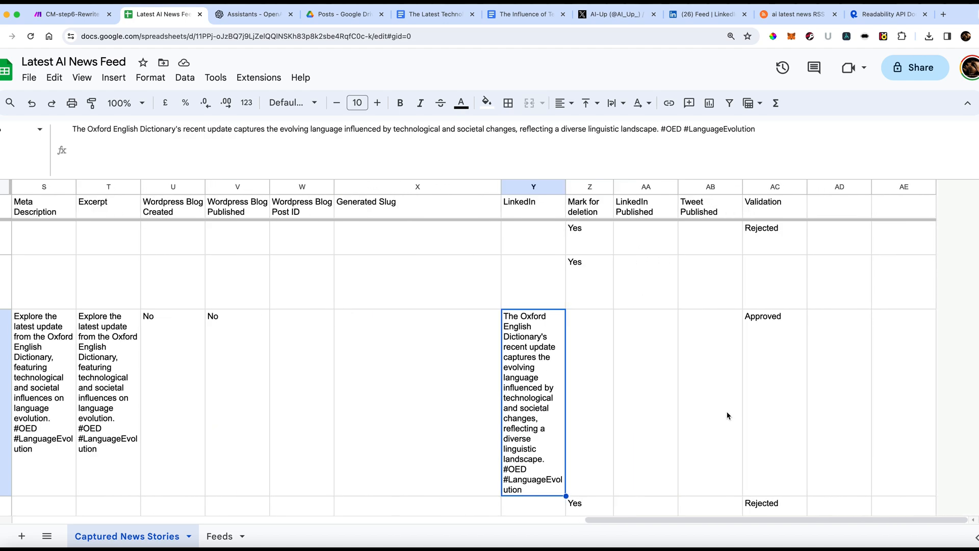
scroll(306, 306, left, 15)
click(71, 14)
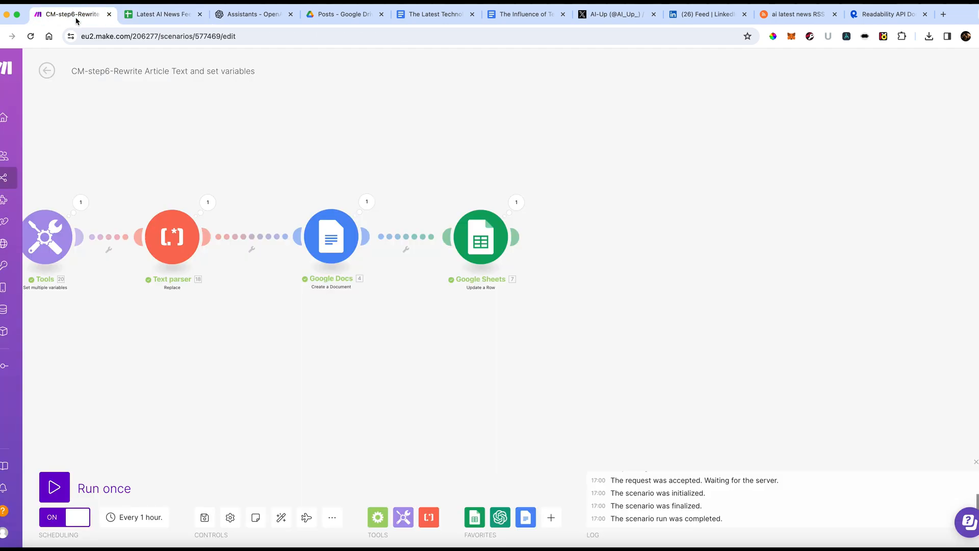
scroll(230, 452, left, 10)
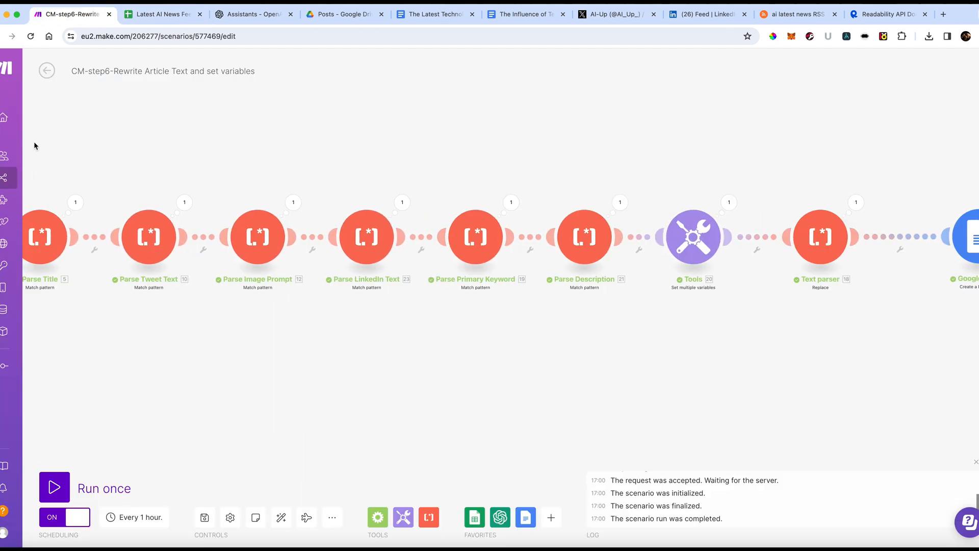
click(46, 71)
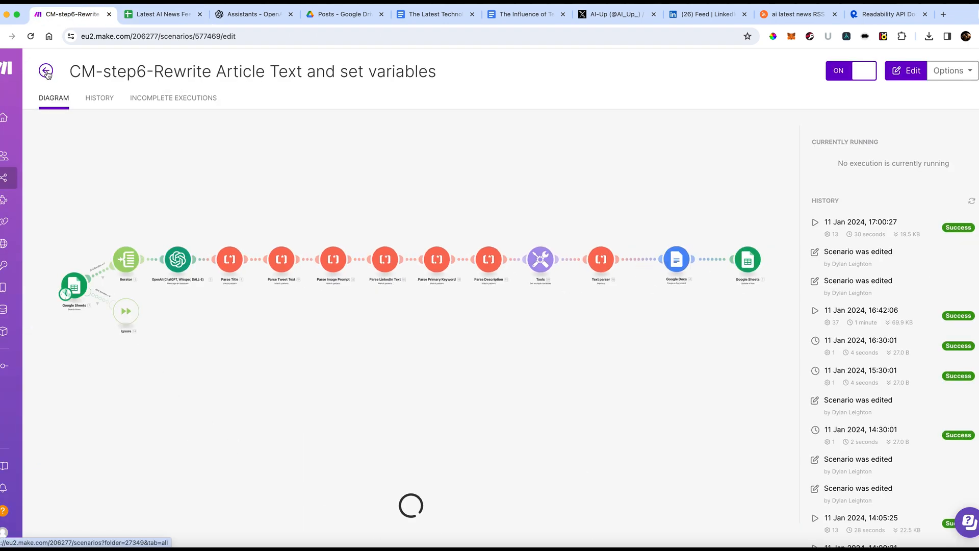
click(45, 71)
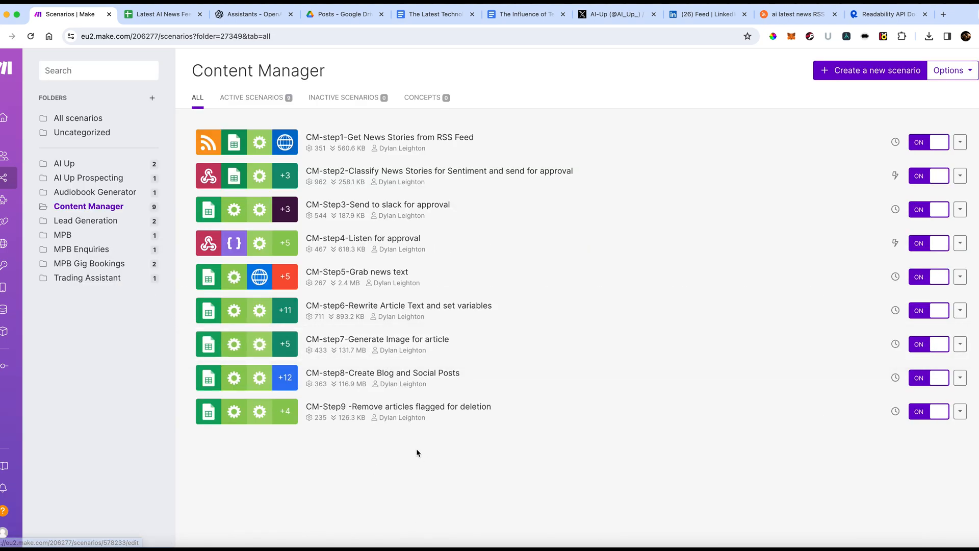
click(393, 349)
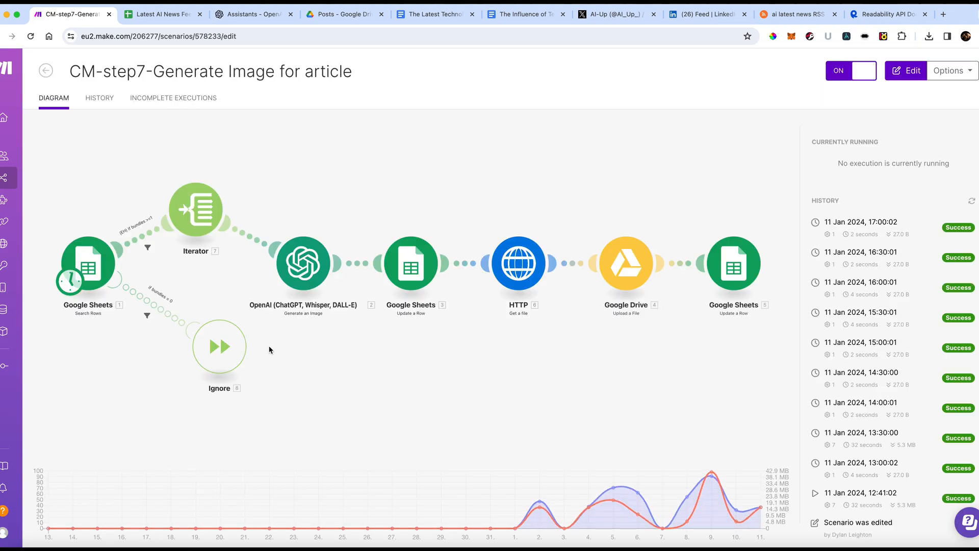
Examine the Google Sheets Search Rows module's filter conditions, sort order and maximum number of returned rows without changing them.
click(94, 267)
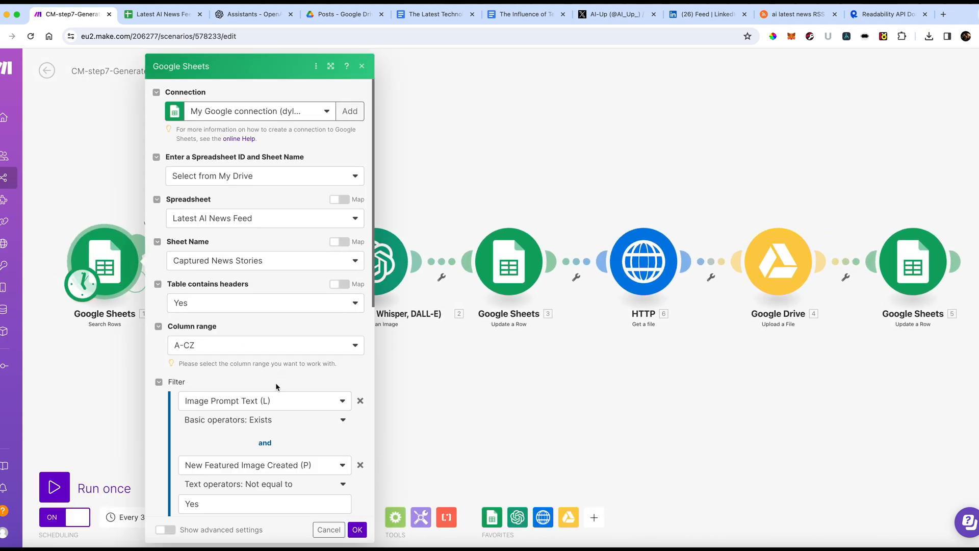
scroll(275, 384, down, 5)
scroll(276, 385, down, 1)
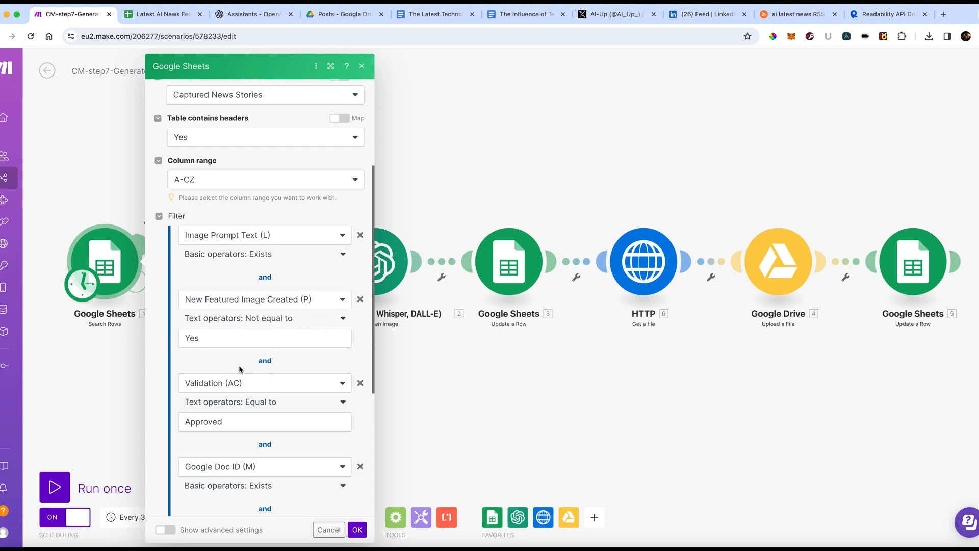
scroll(231, 420, down, 5)
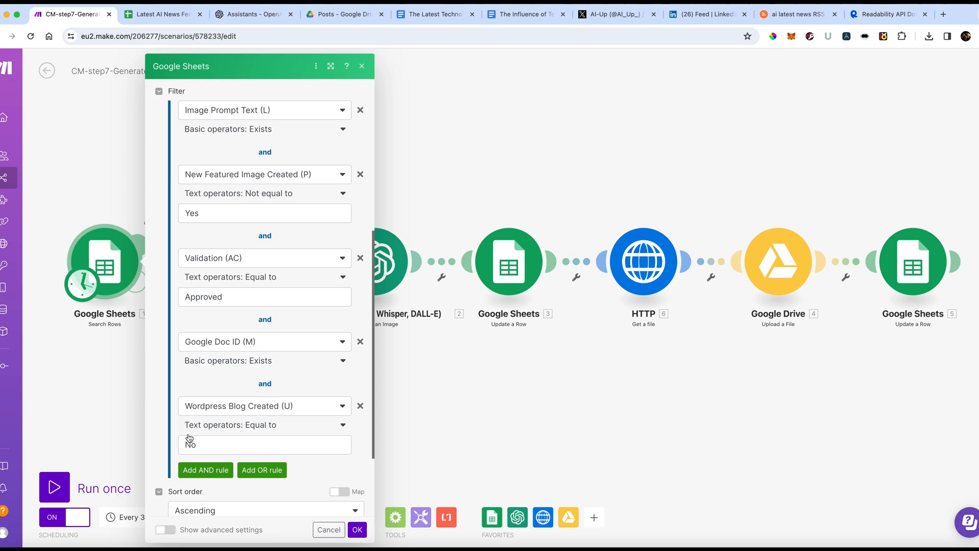
scroll(217, 443, down, 5)
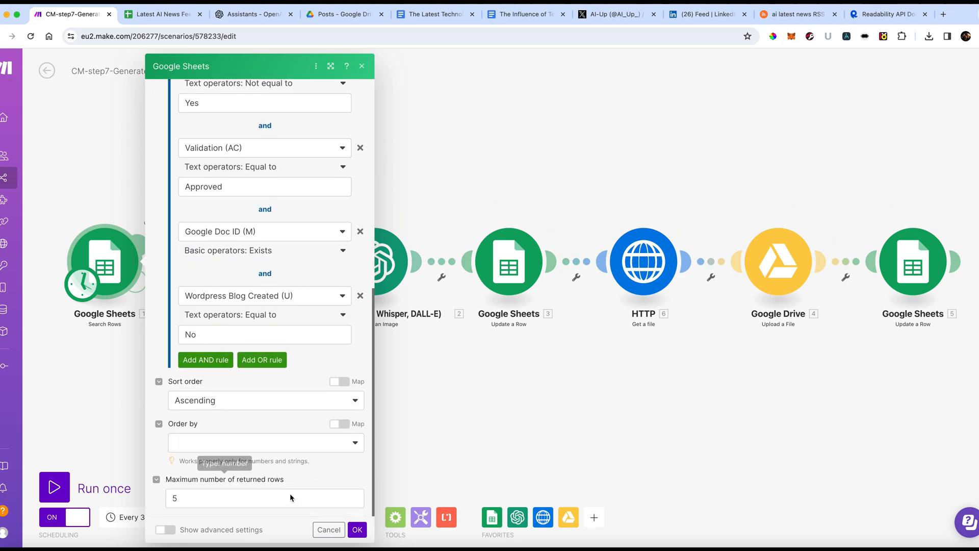
click(322, 531)
right_click(323, 530)
click(274, 514)
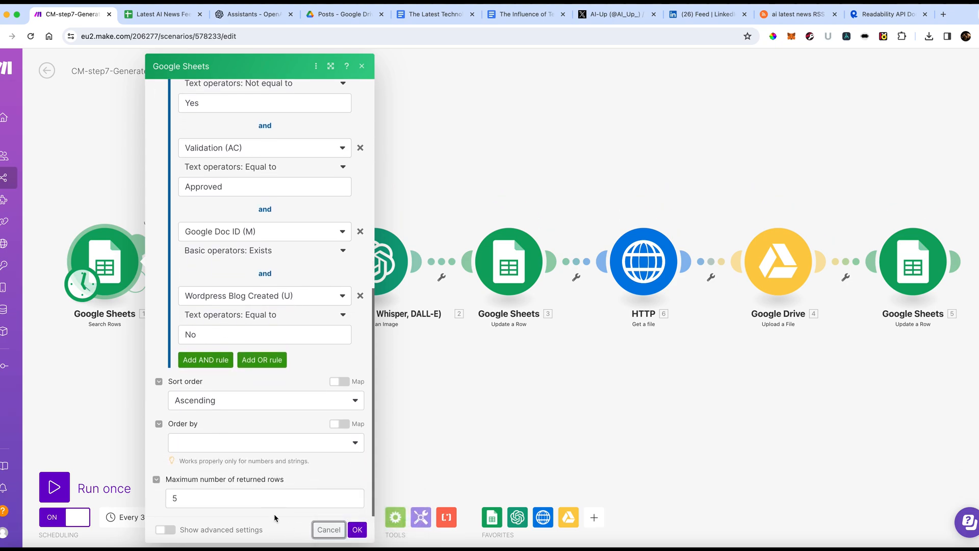
click(327, 529)
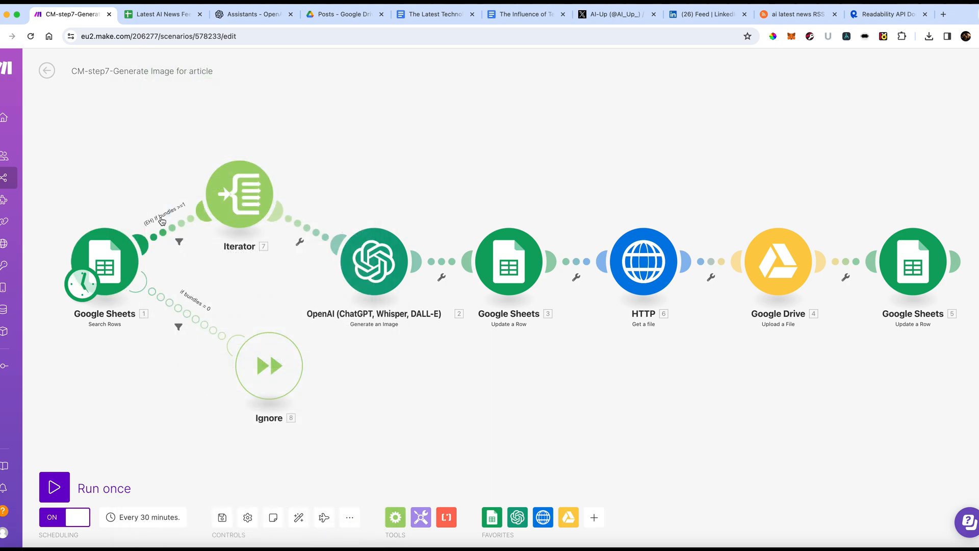
Examine the OpenAI Generate an Image settings and the Dall-E Image Link mapping in the Update a Row module that follows it.
click(376, 286)
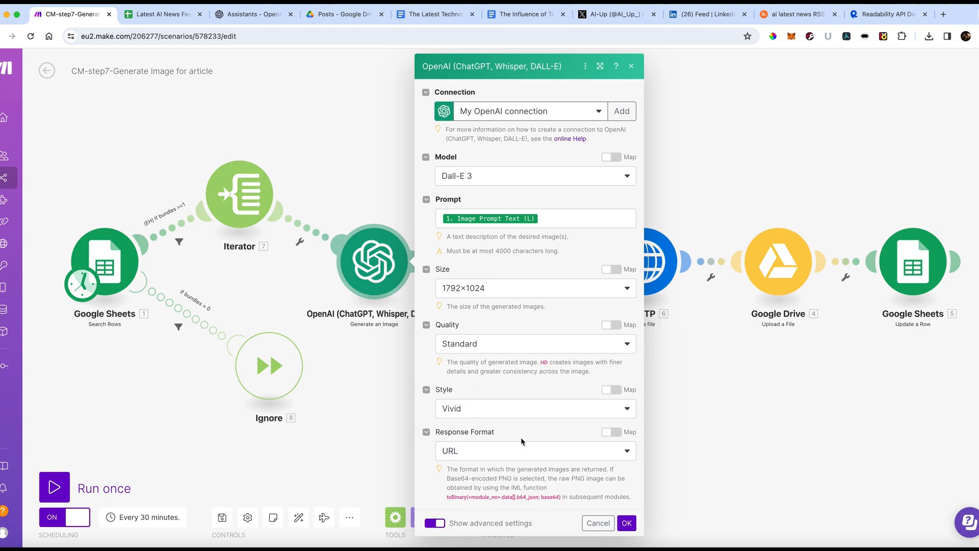
click(596, 524)
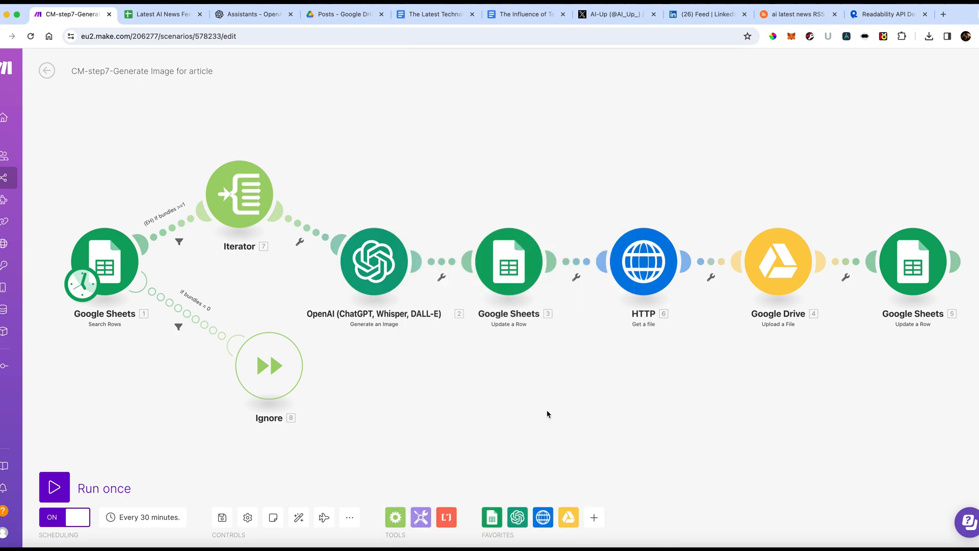
click(514, 272)
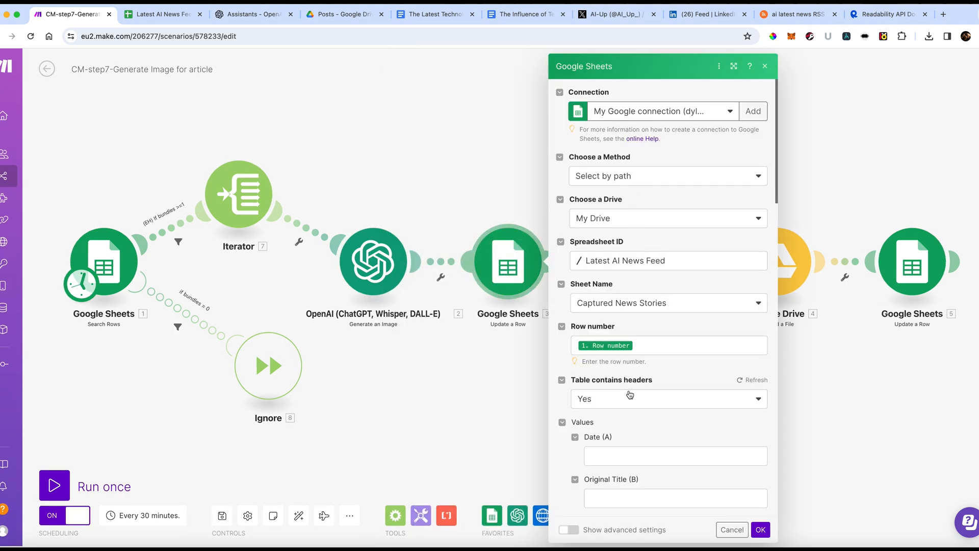
scroll(629, 390, down, 4)
scroll(629, 391, down, 10)
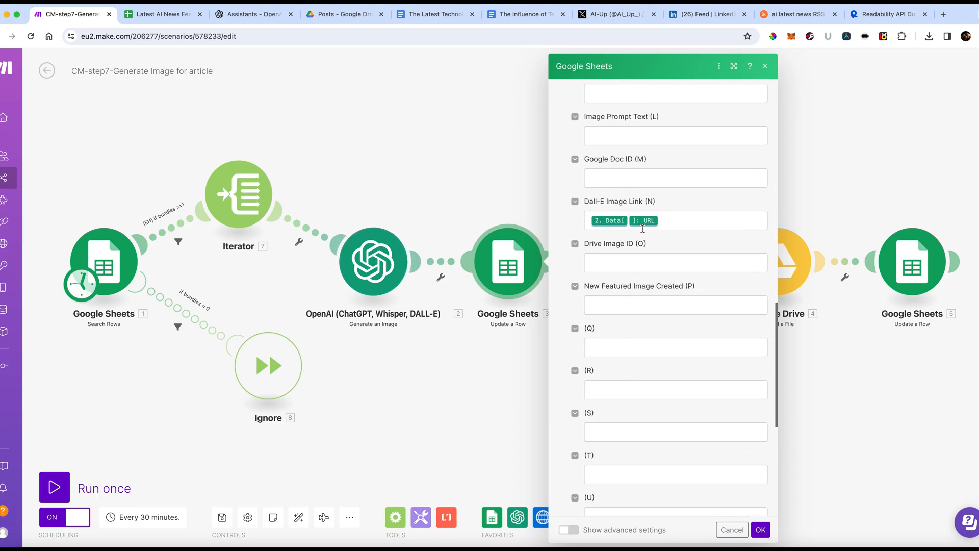
click(733, 530)
scroll(660, 454, right, 3)
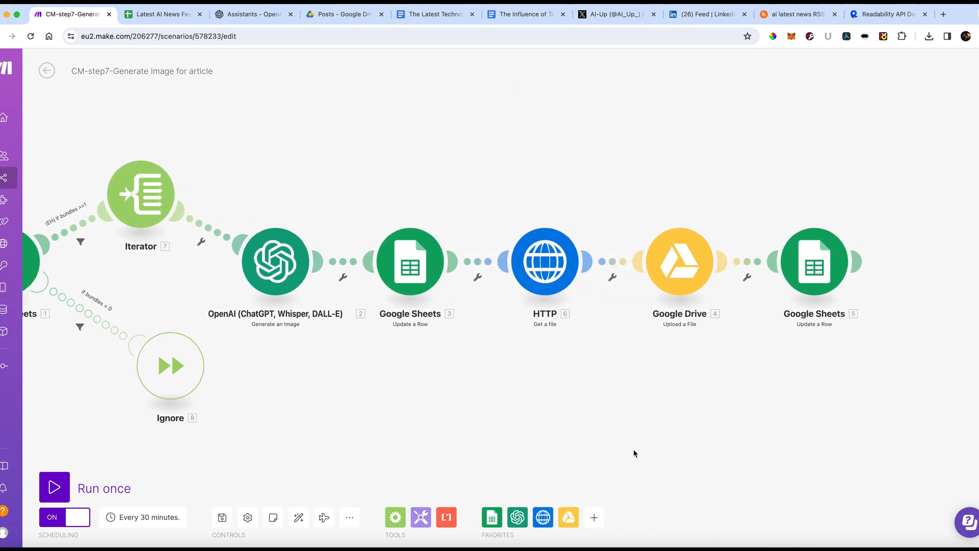
Inspect the URL in the HTTP Get a file module and the folder, file name and file source in Google Drive Upload a File.
click(545, 271)
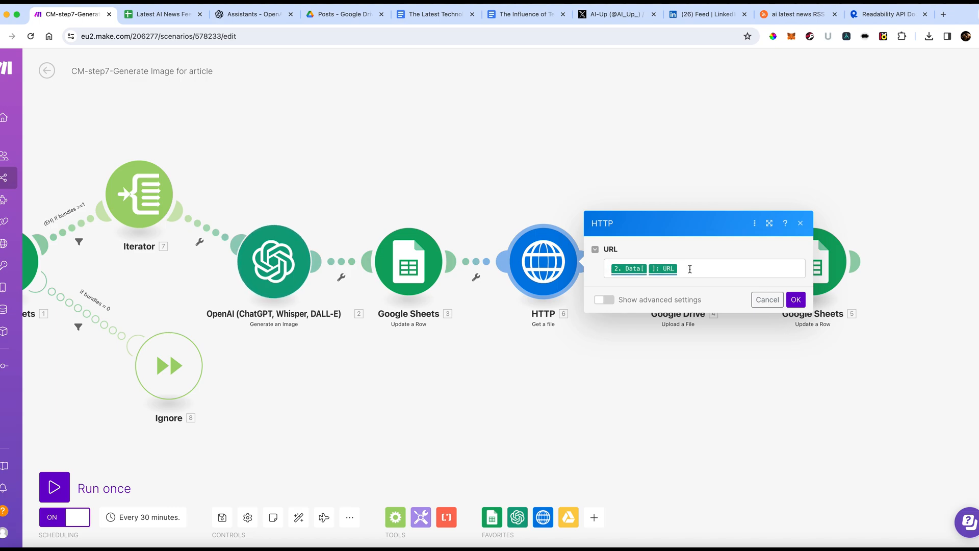
click(760, 300)
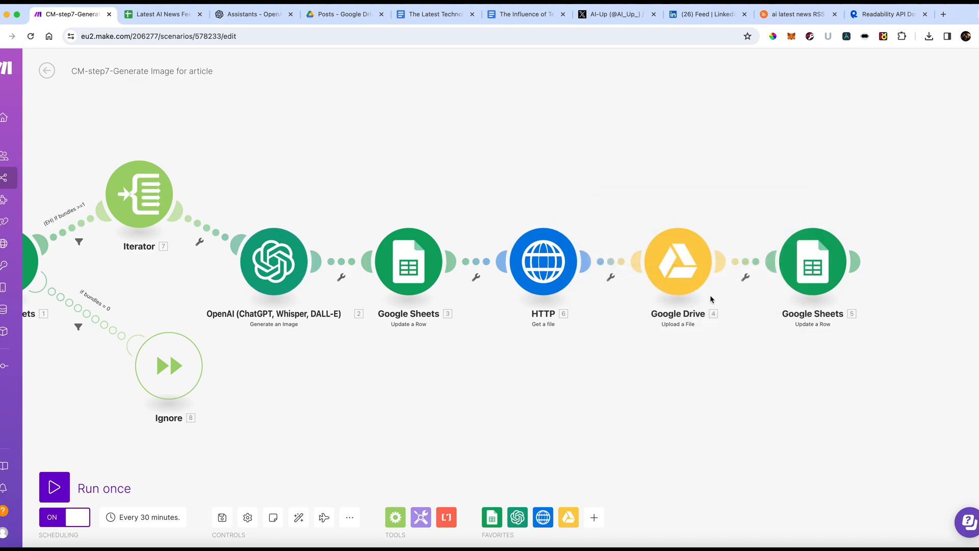
click(684, 274)
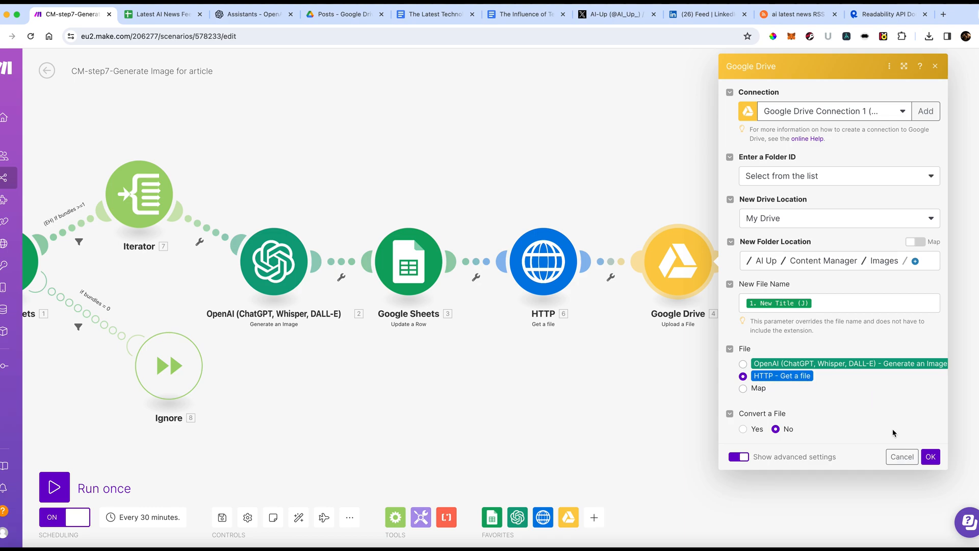
click(901, 456)
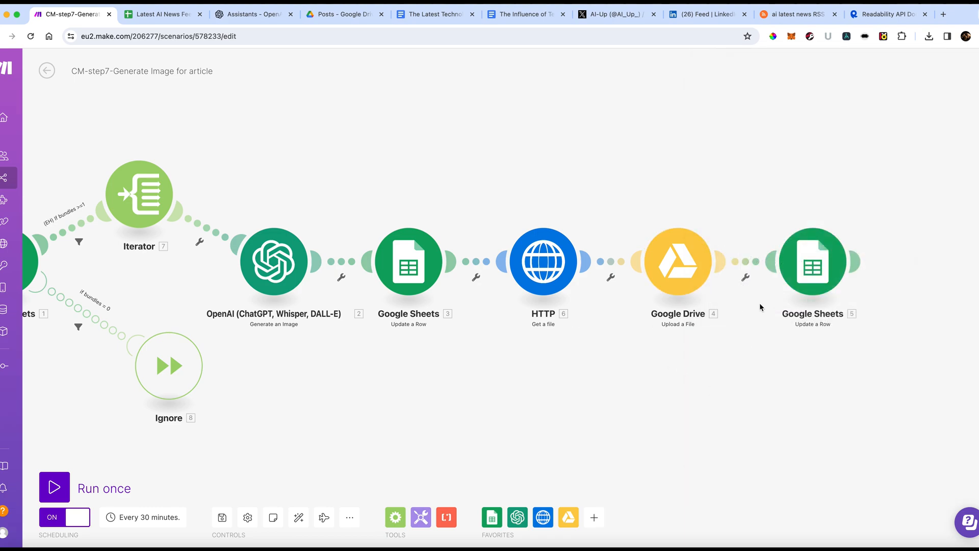
Inspect the Drive Image ID and New Featured Image Created values in the final Google Sheets Update a Row module.
click(806, 268)
scroll(853, 361, down, 4)
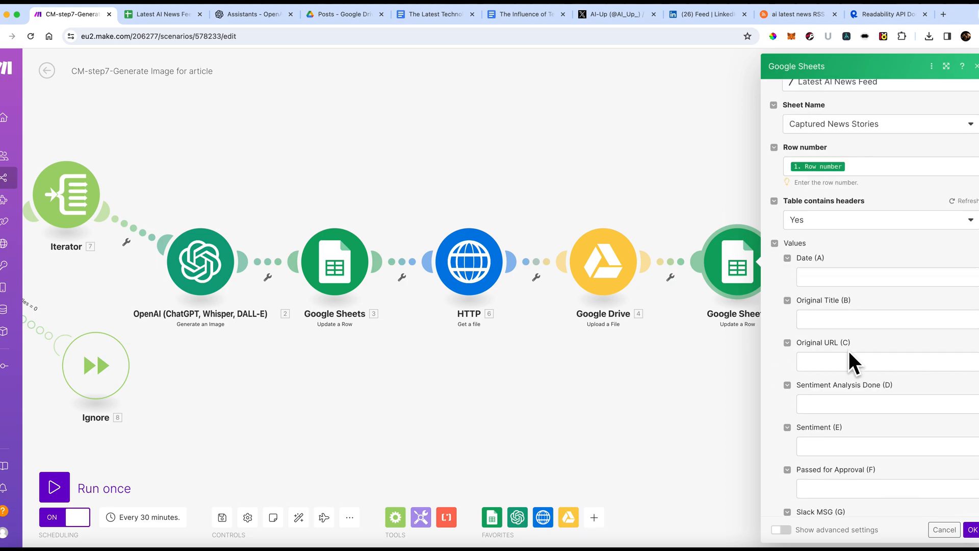
scroll(849, 360, down, 15)
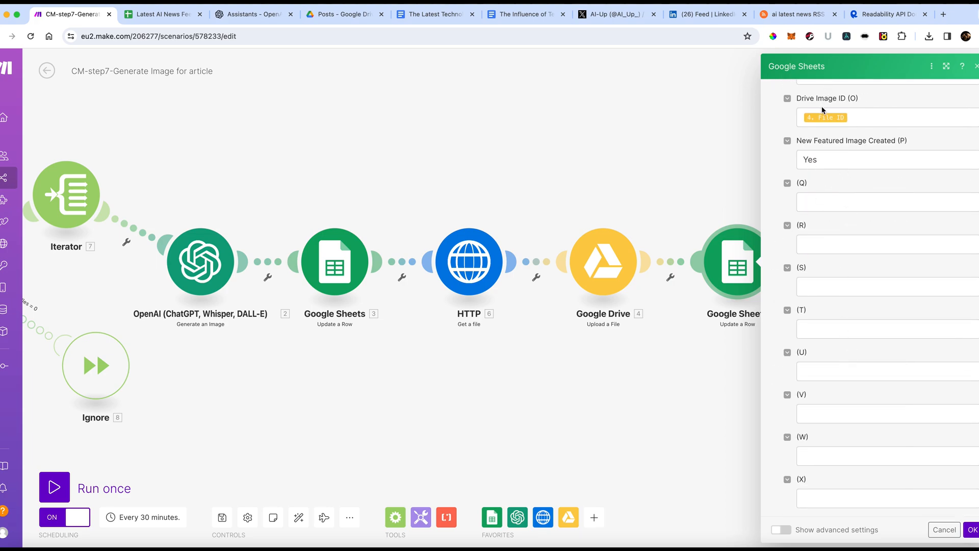
click(944, 529)
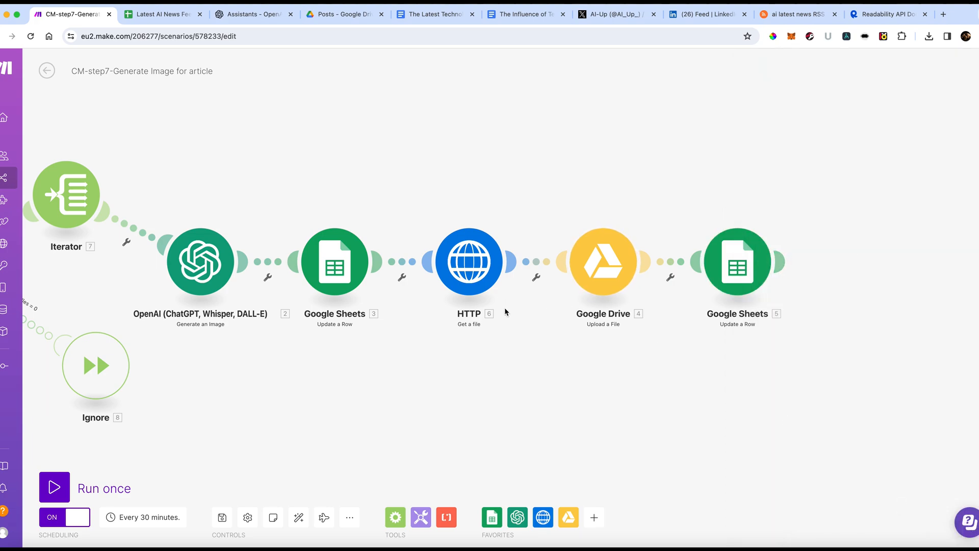
Run the CM-step7 image generation scenario once.
scroll(517, 349, left, 12)
scroll(429, 317, right, 5)
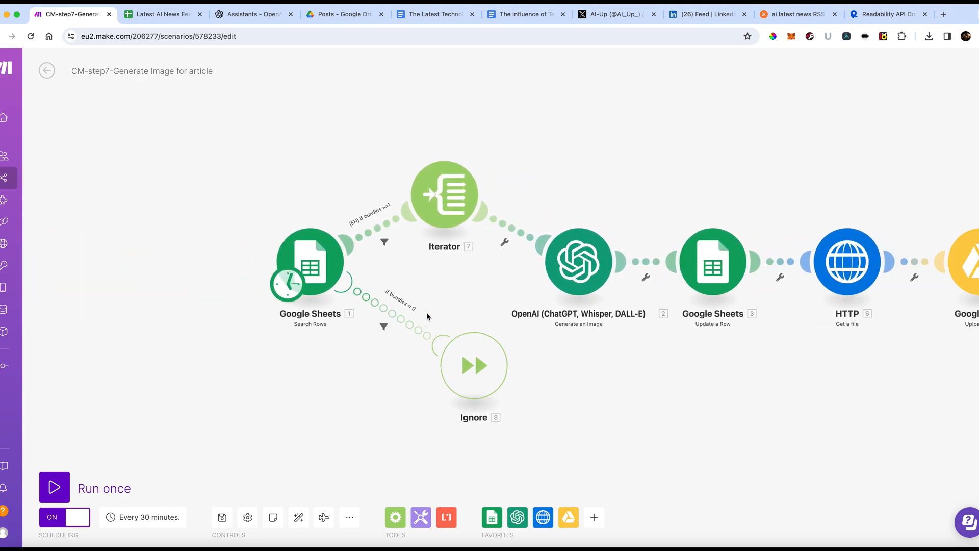
scroll(426, 312, right, 9)
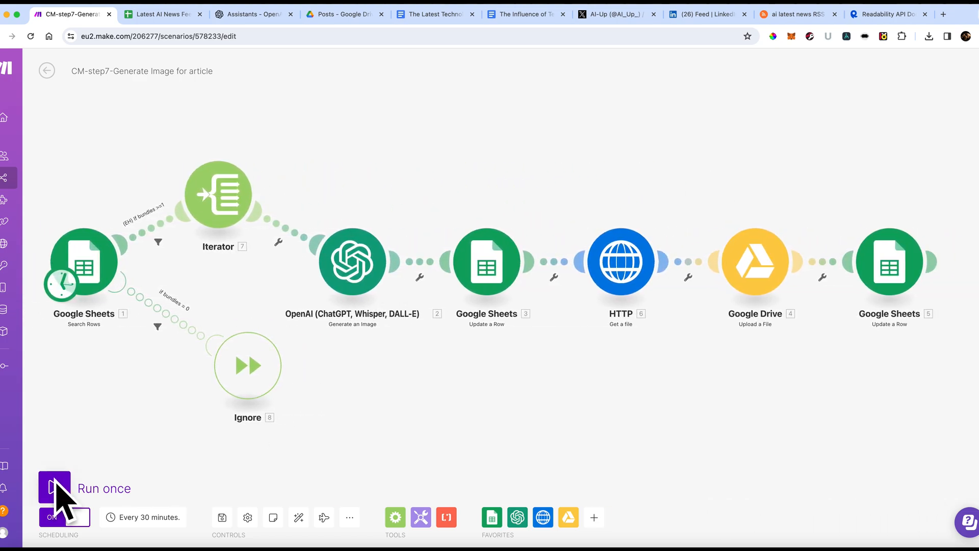
click(55, 486)
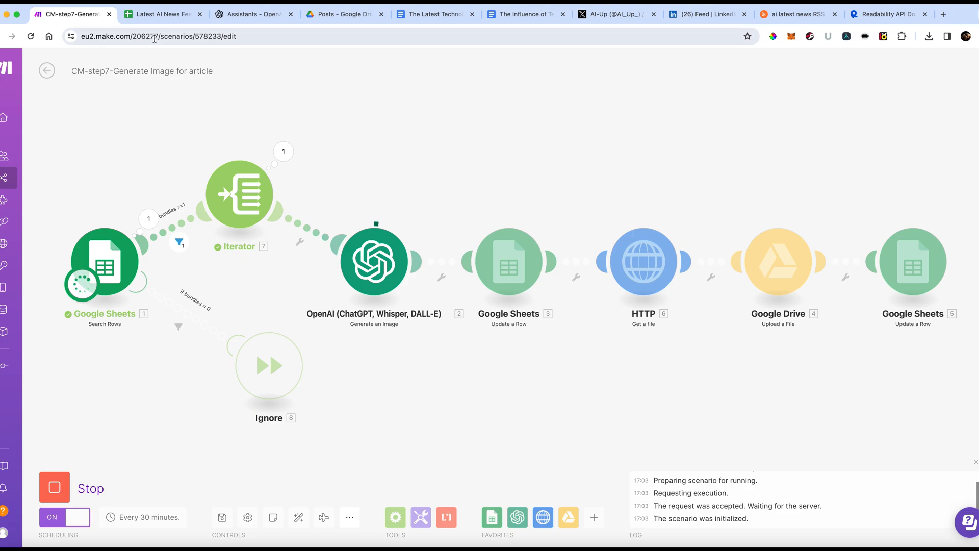
Check the Oxford English Dictionary story's Dall-E Image Link, Drive Image ID and New Featured Image Created cells in Latest AI News Feed during and after the run.
click(162, 16)
scroll(585, 404, right, 10)
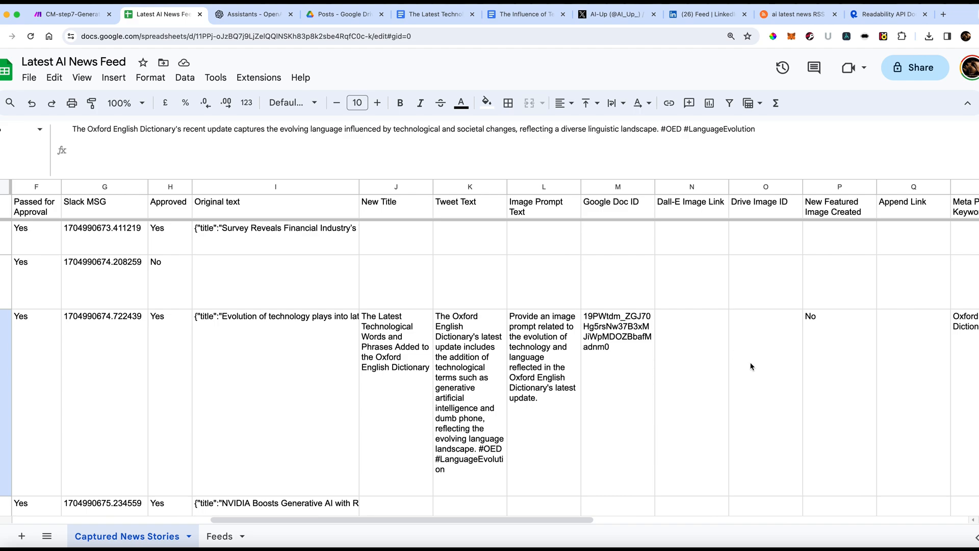
scroll(751, 366, right, 2)
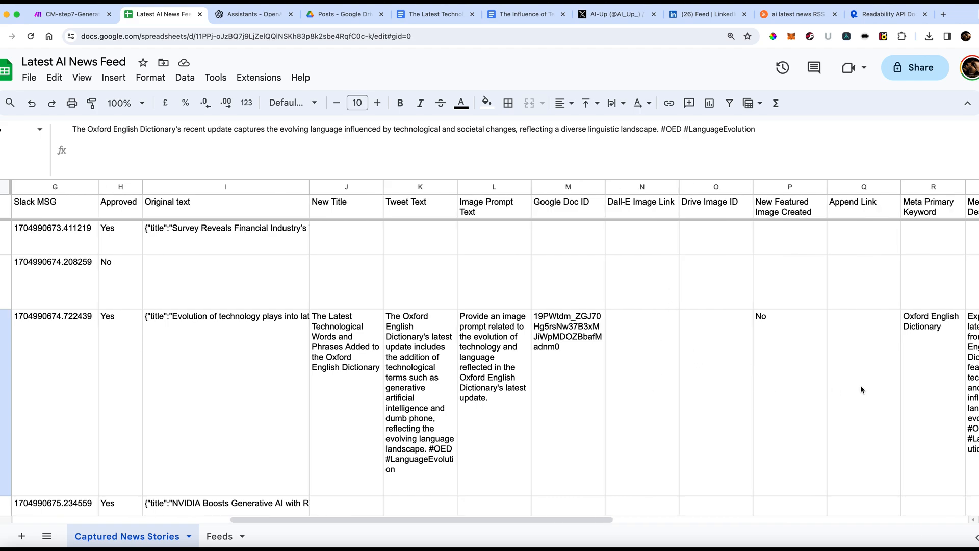
click(648, 411)
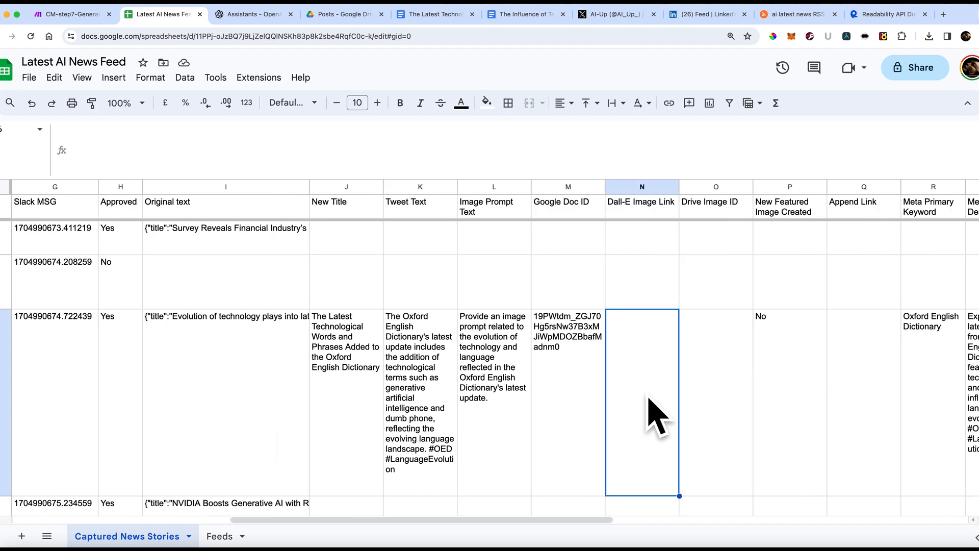
click(720, 418)
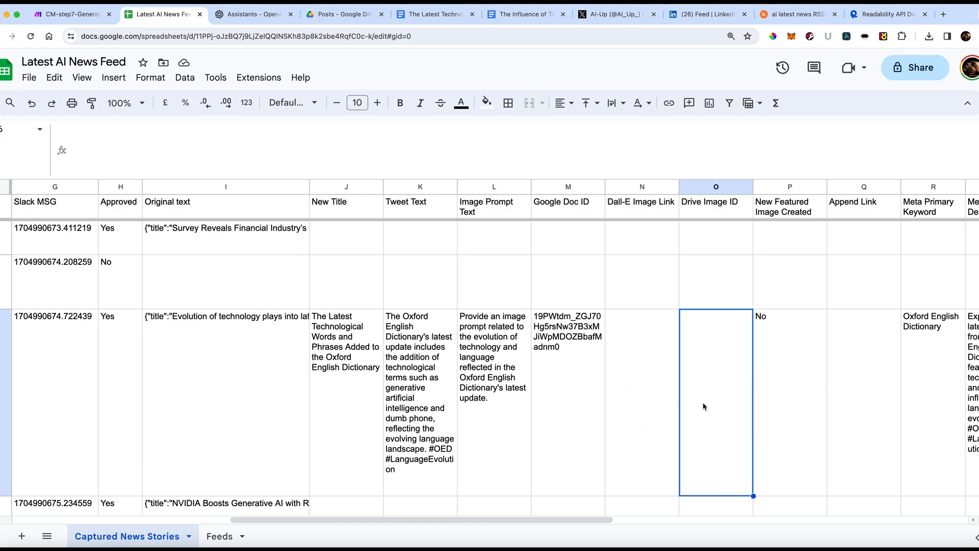
click(72, 14)
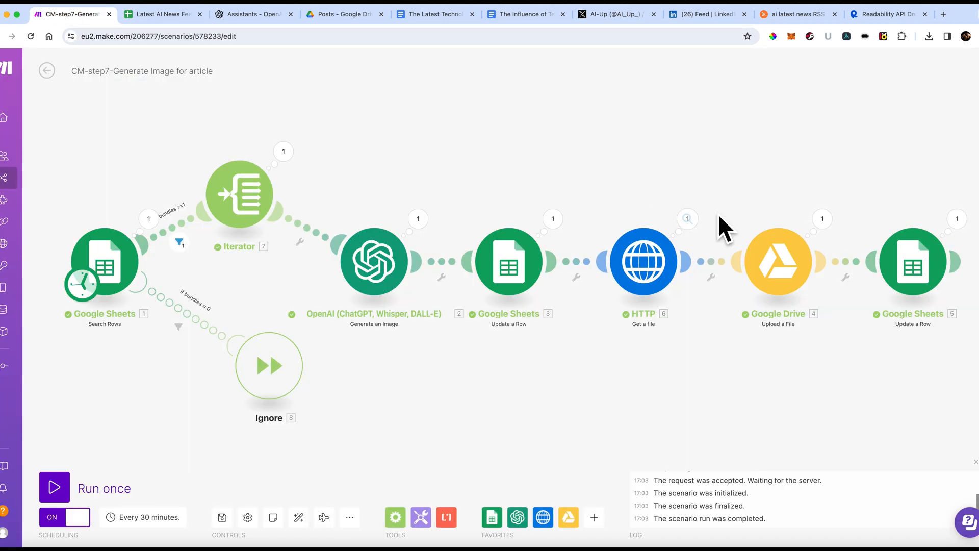
click(158, 14)
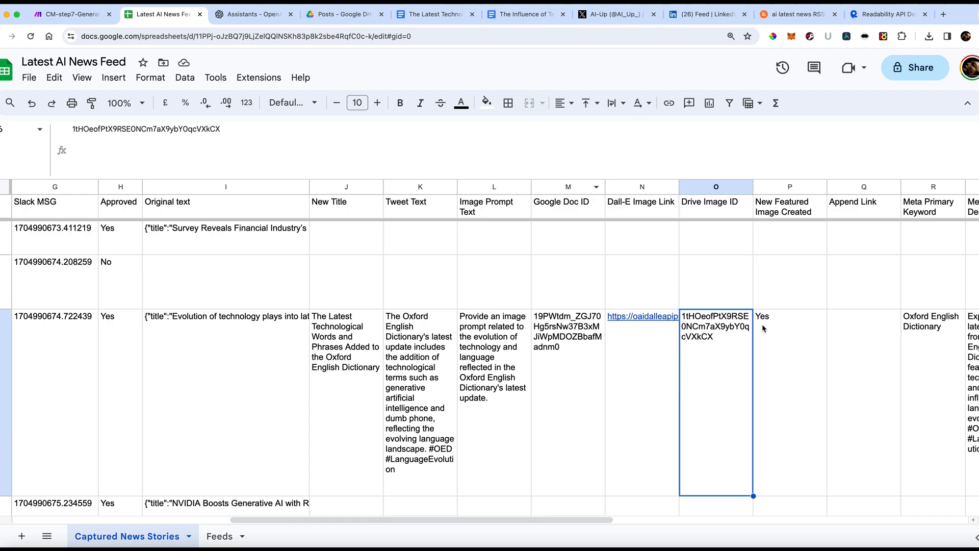
Switch to Google Drive and open the Images folder inside Content Manager.
click(342, 14)
click(263, 112)
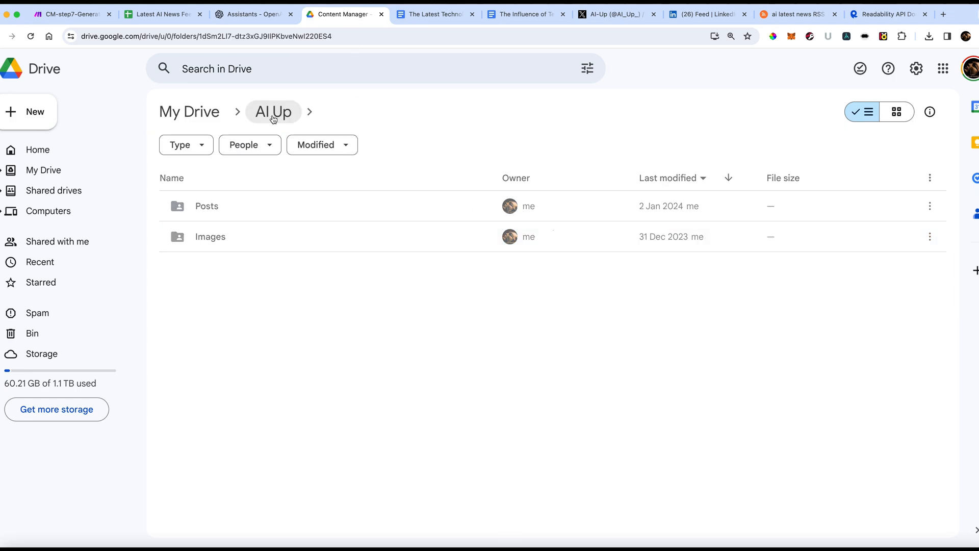
click(205, 249)
double_click(204, 246)
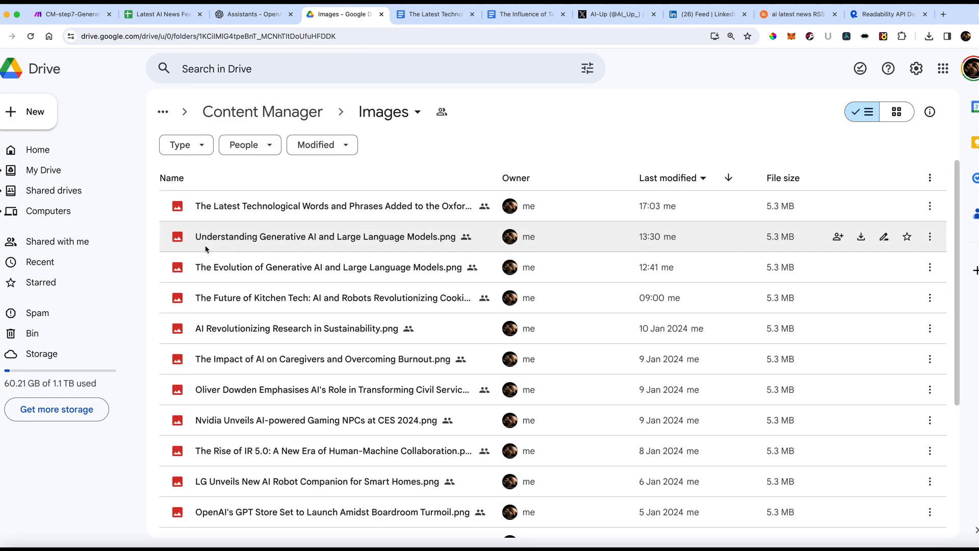
Preview the Oxford English Dictionary article's newest PNG at full size in the Images folder, and return to the file list.
double_click(277, 206)
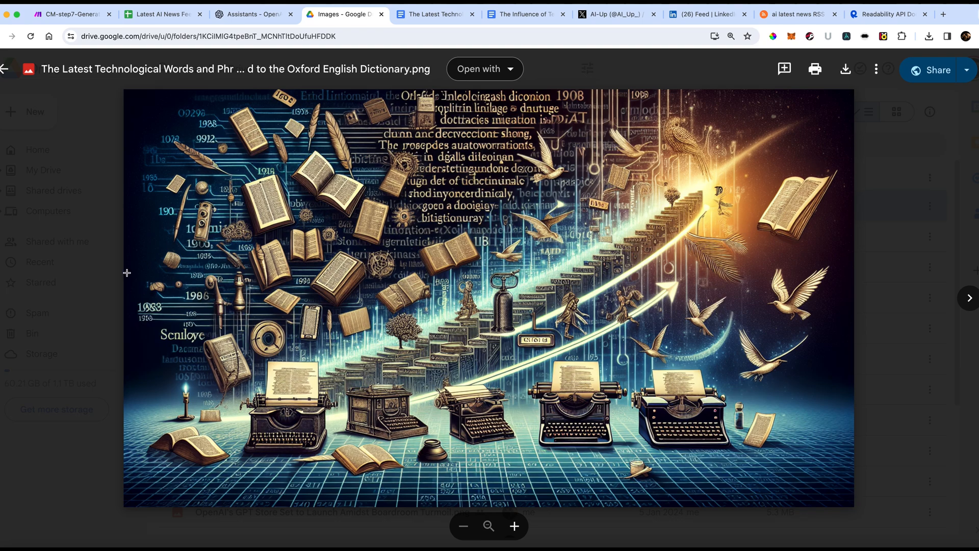
click(4, 72)
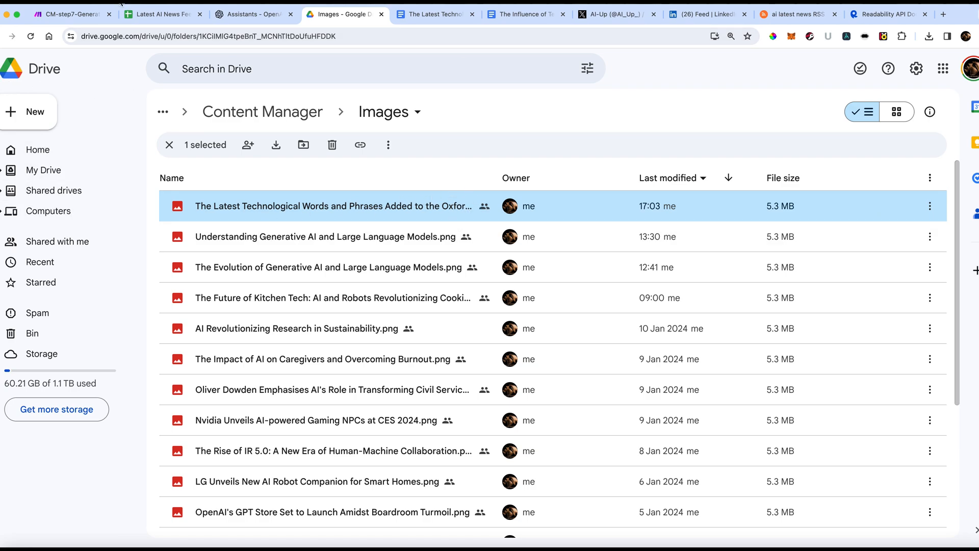
Switch to Make and open the CM-step8-Create Blog and Social Posts scenario from the Content Manager folder for editing.
click(72, 16)
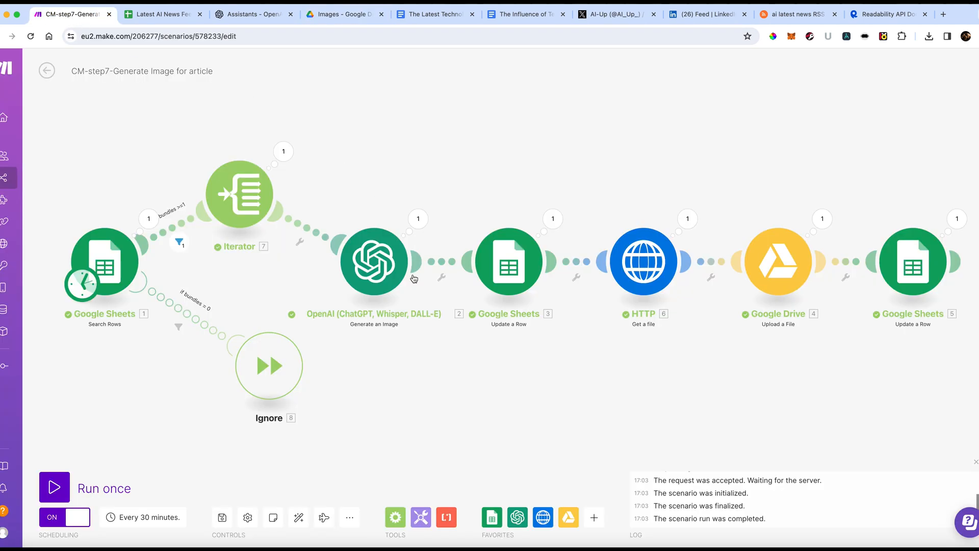
click(46, 71)
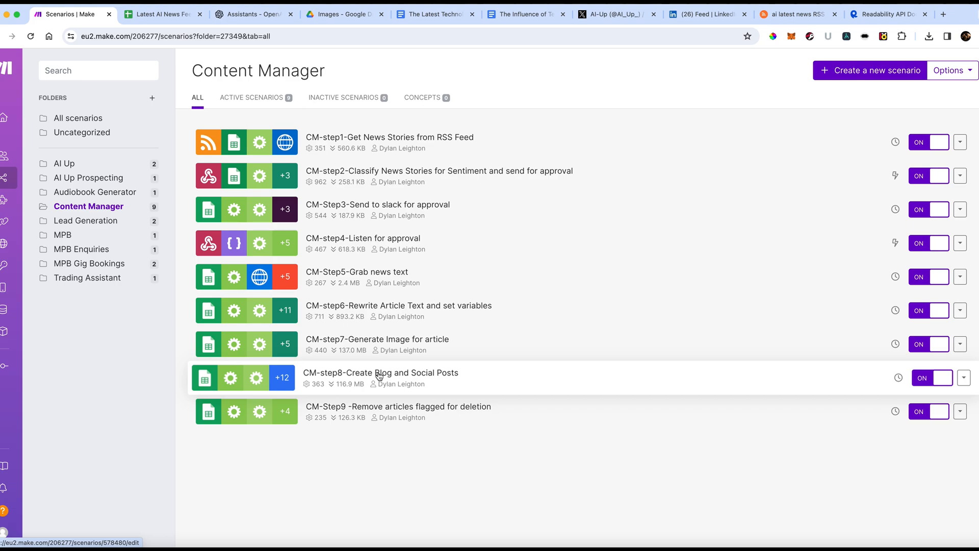
click(379, 376)
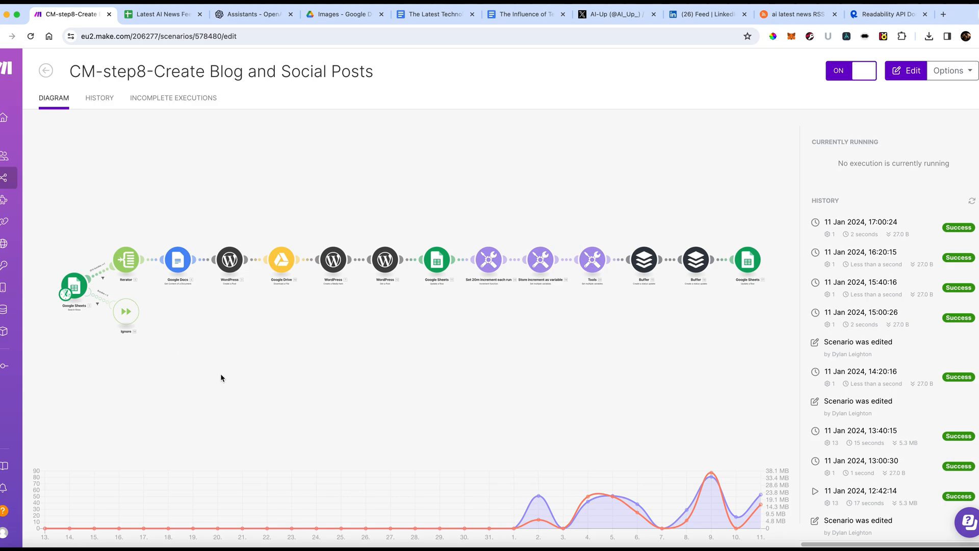
click(209, 351)
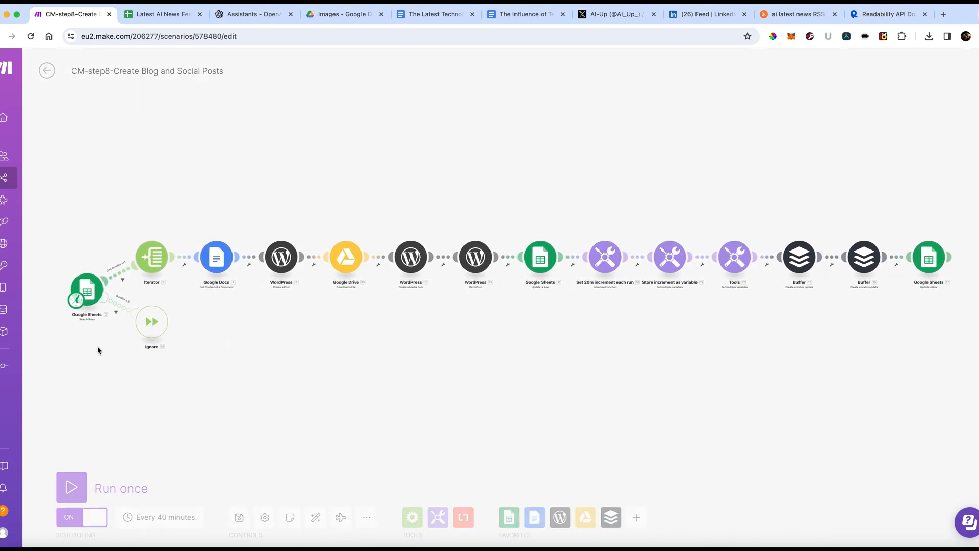
Review the filter conditions in the first Google Sheets Search Rows module, from Google Doc ID to Validation, and close it without saving.
scroll(99, 350, up, 10)
drag(101, 350, 165, 351)
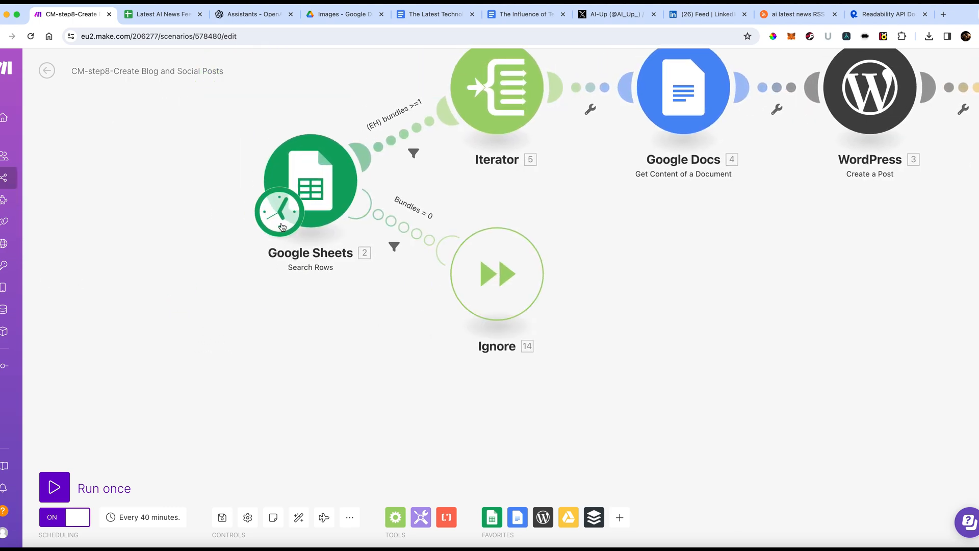
scroll(307, 253, down, 1)
click(324, 171)
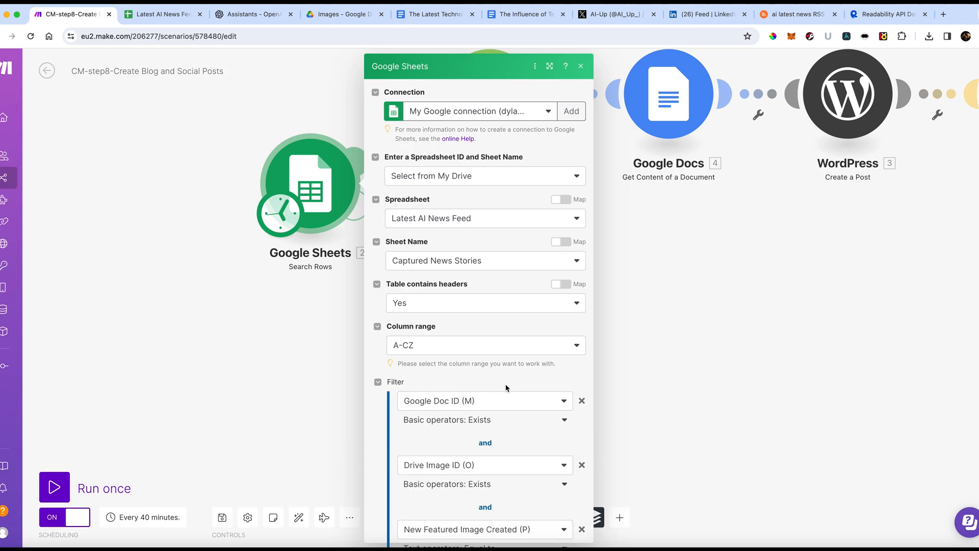
scroll(459, 320, down, 4)
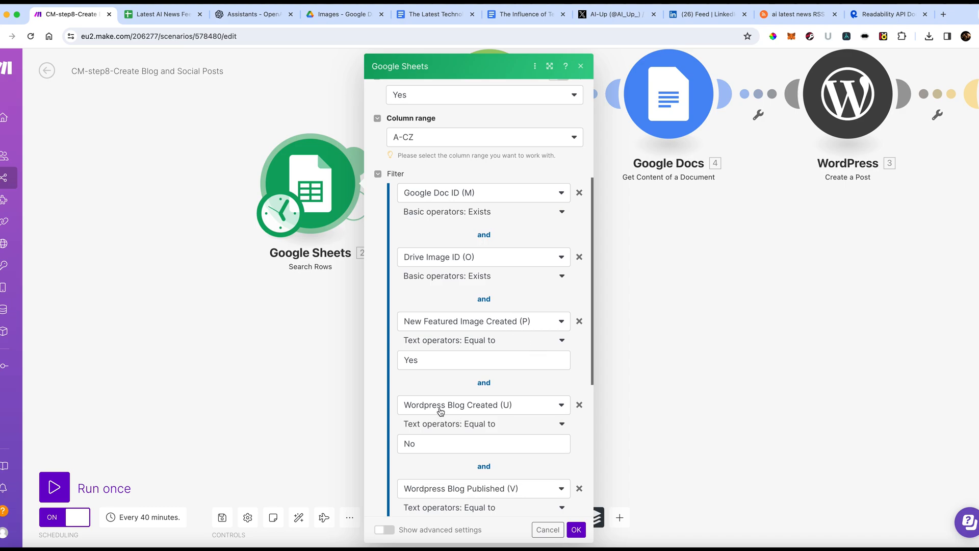
scroll(441, 412, down, 2)
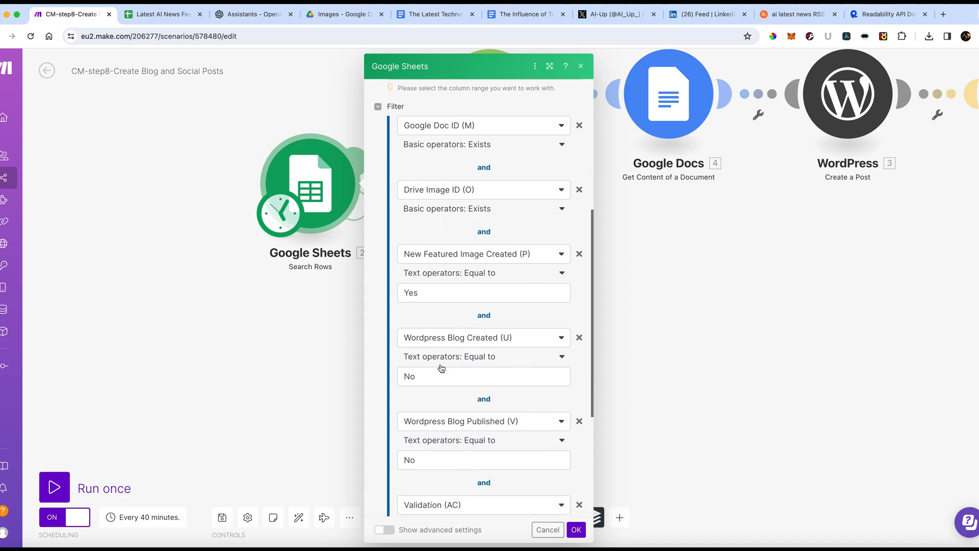
scroll(435, 430, down, 6)
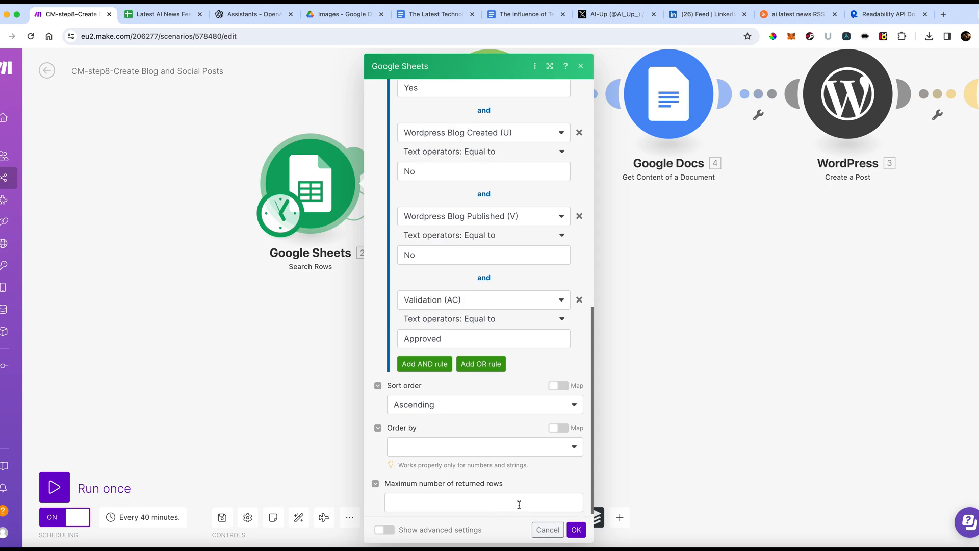
scroll(519, 505, down, 1)
click(546, 529)
Inspect the Document ID mapping in the Google Docs Get Content of a Document module and close its settings.
scroll(393, 255, right, 3)
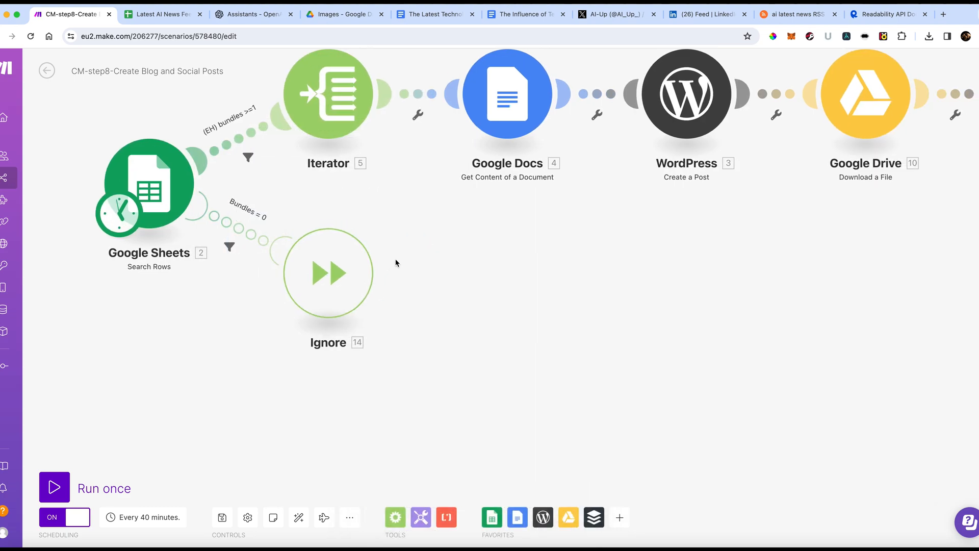
scroll(460, 253, up, 3)
scroll(461, 254, right, 2)
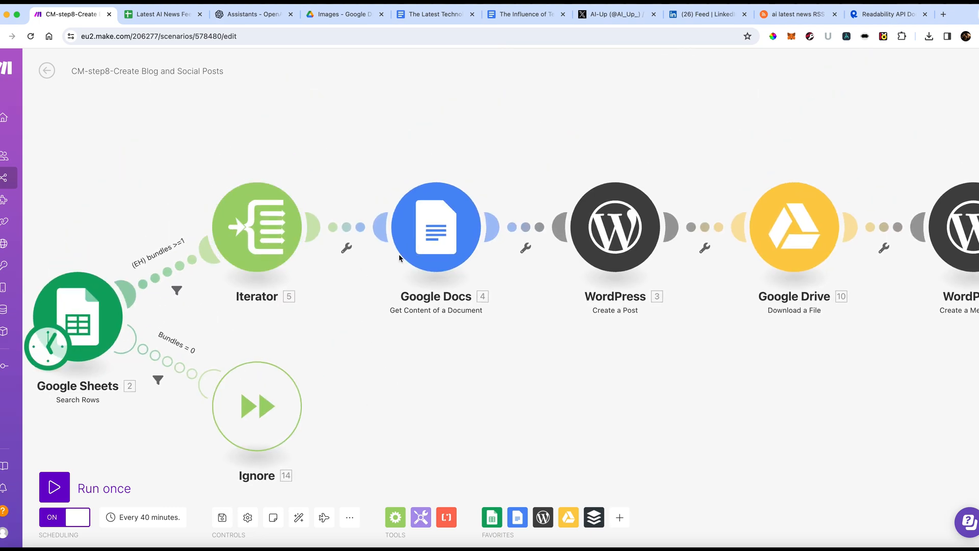
click(430, 252)
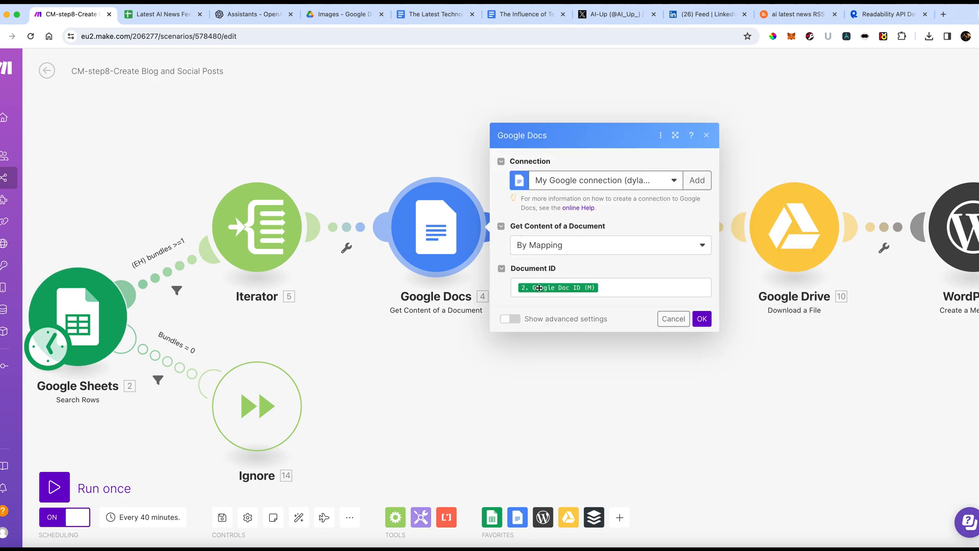
mouse_move(539, 288)
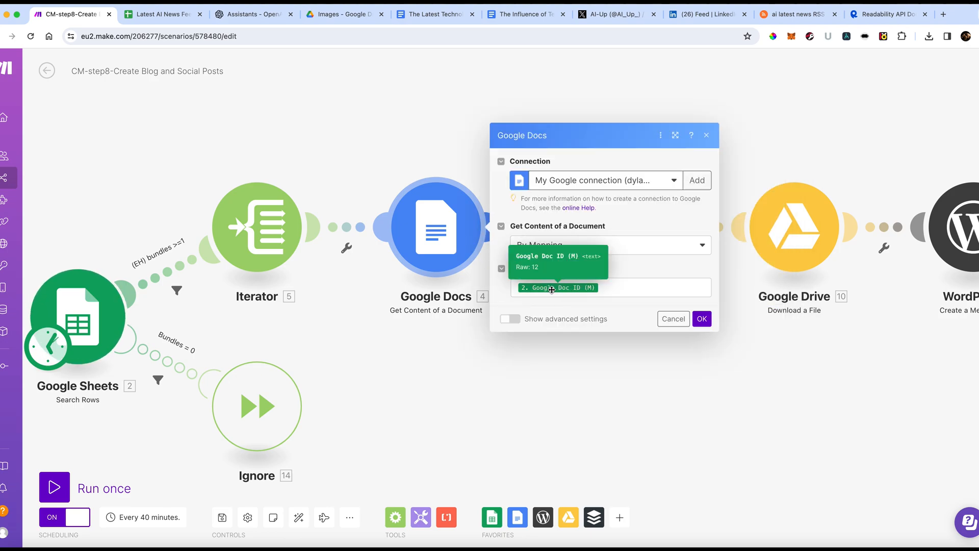
click(702, 318)
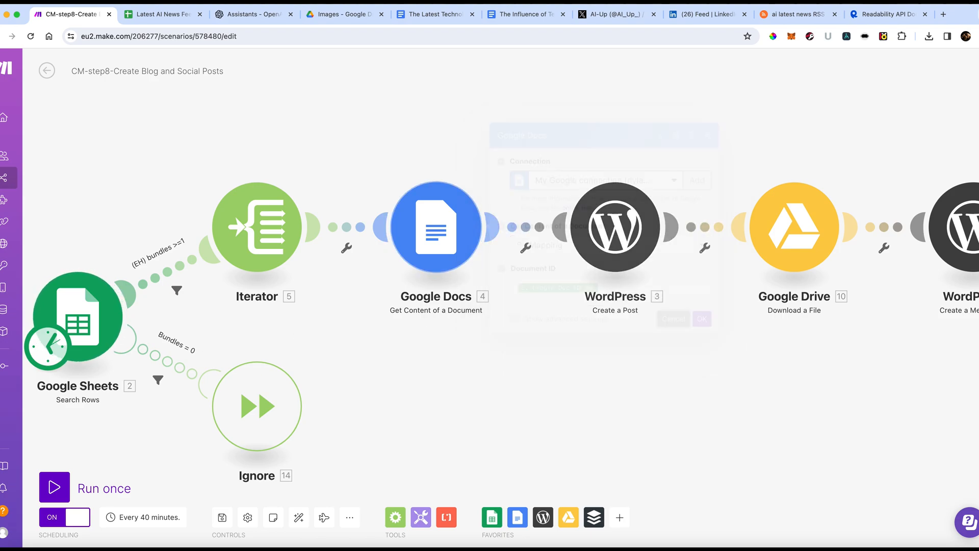
Examine the title, content, excerpt, date, slug, status and AI News category settings in the WordPress Create a Post module.
click(637, 271)
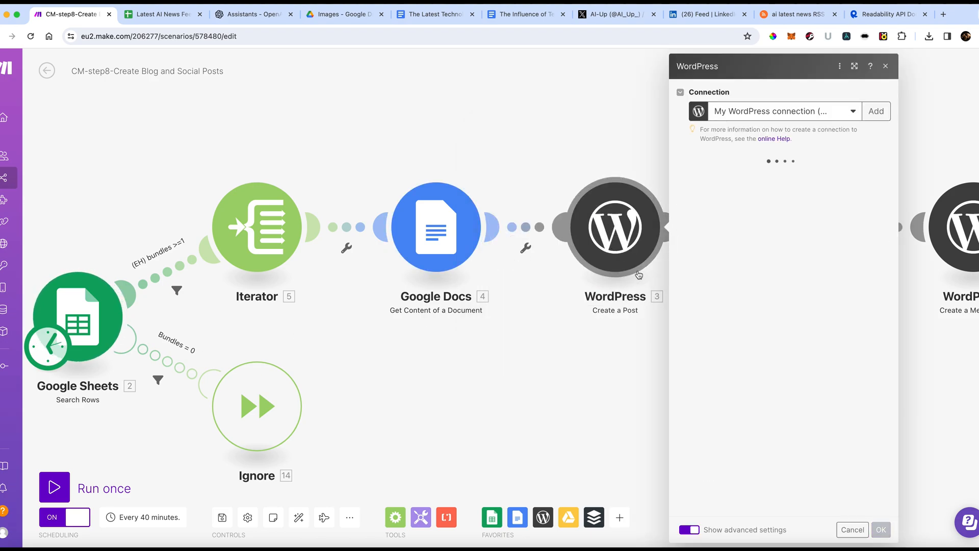
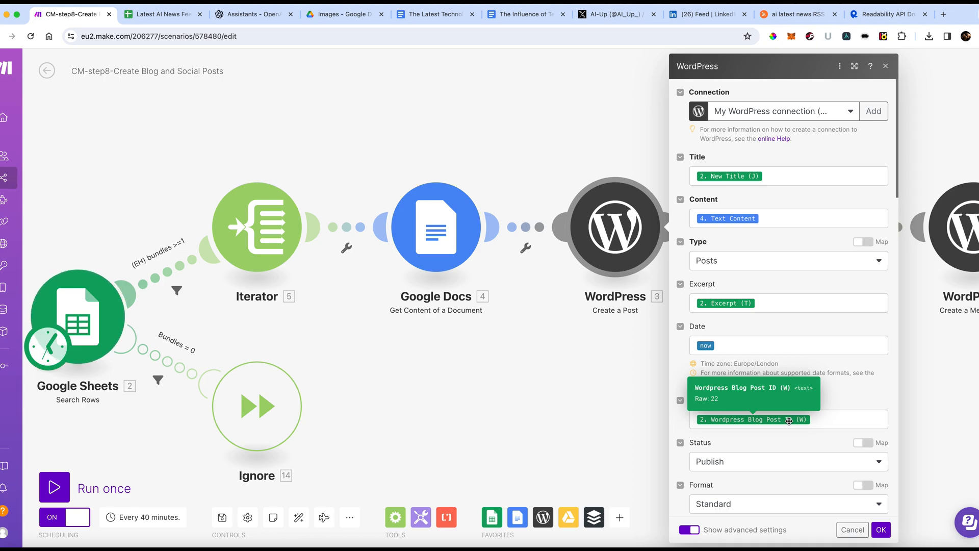
scroll(788, 420, down, 2)
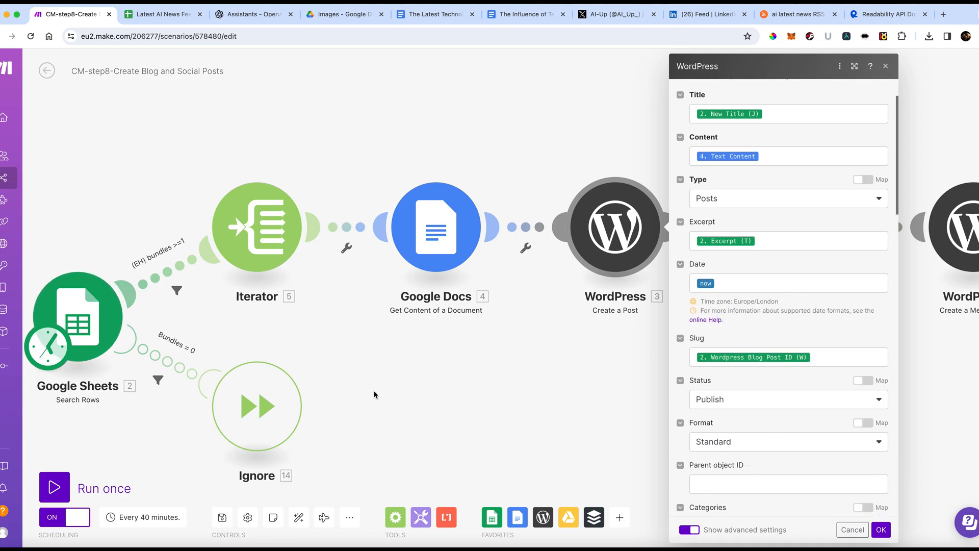
scroll(804, 446, down, 6)
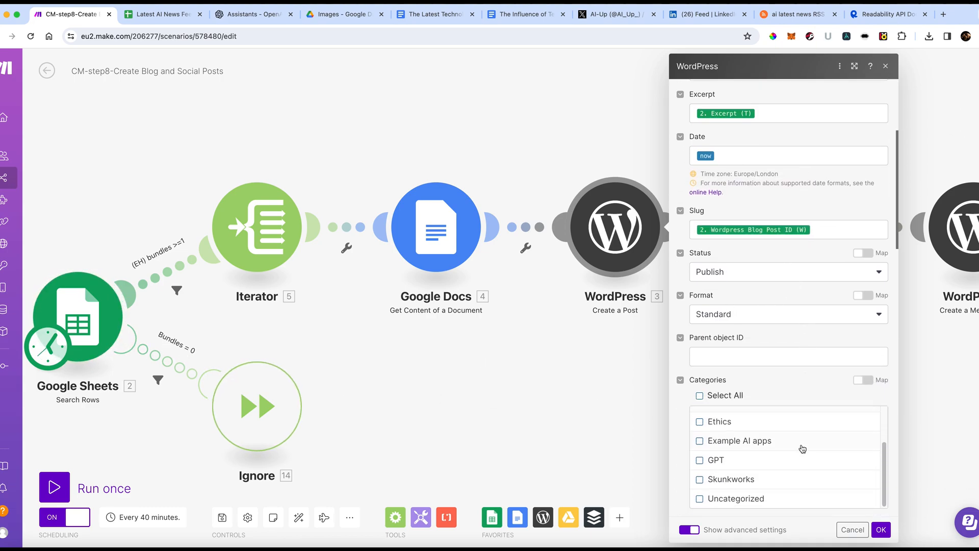
scroll(786, 448, up, 2)
click(701, 423)
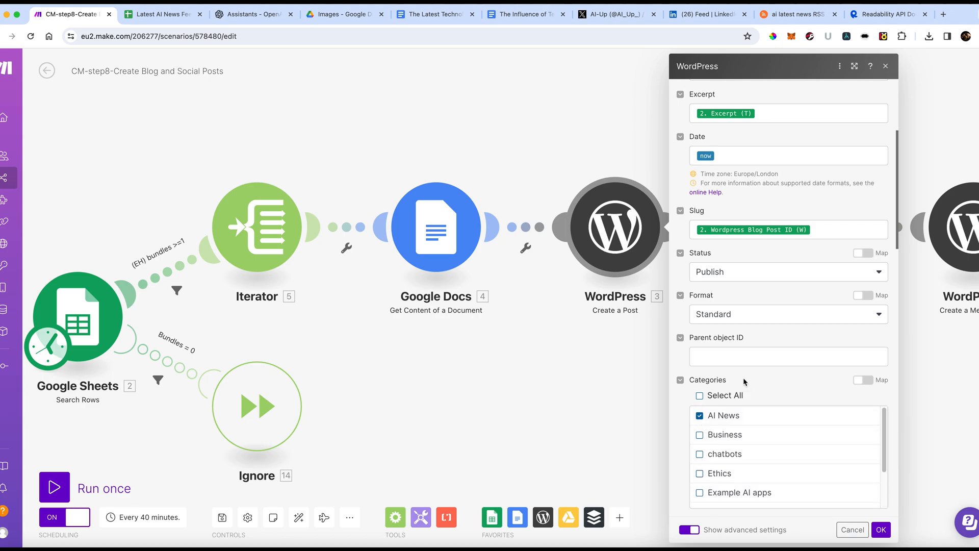
scroll(745, 383, down, 2)
Examine the Create a Post module's seo_description, rank_math_focus_keyword and closing_info custom fields, including the closing text, and close without saving.
scroll(744, 382, down, 15)
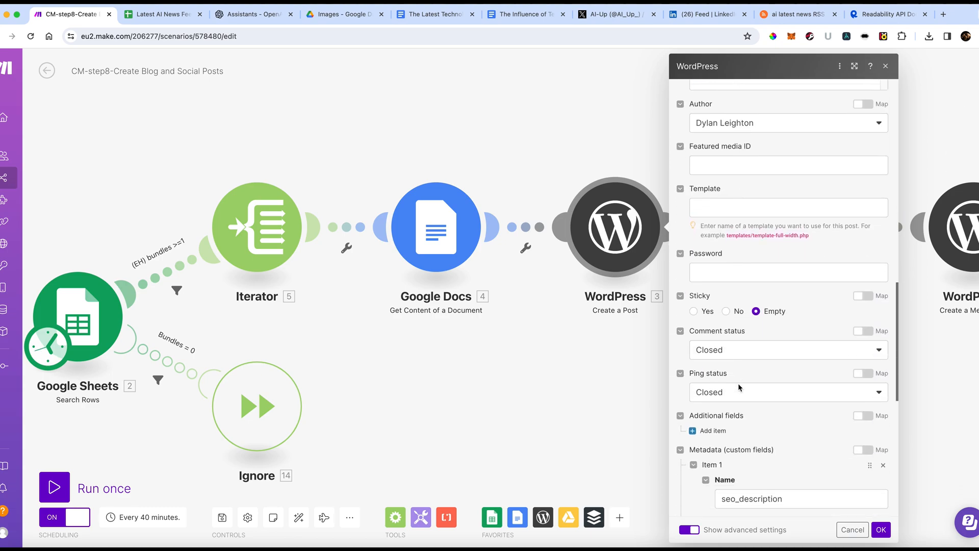
scroll(739, 388, down, 5)
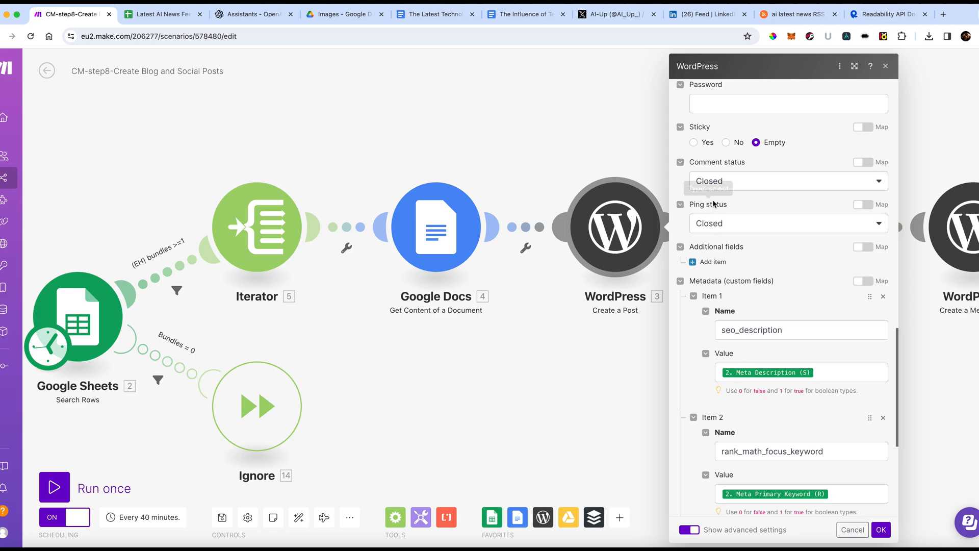
scroll(688, 331, down, 3)
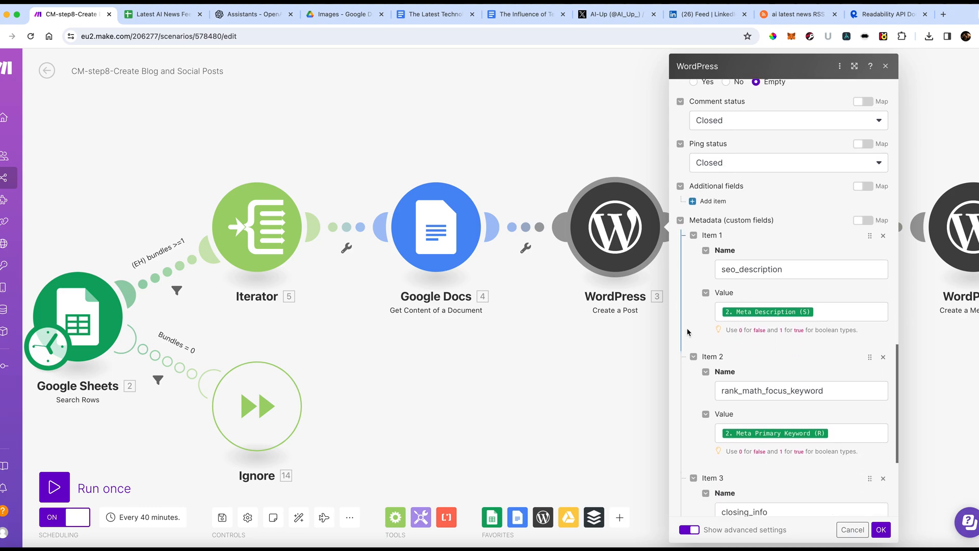
scroll(688, 332, down, 2)
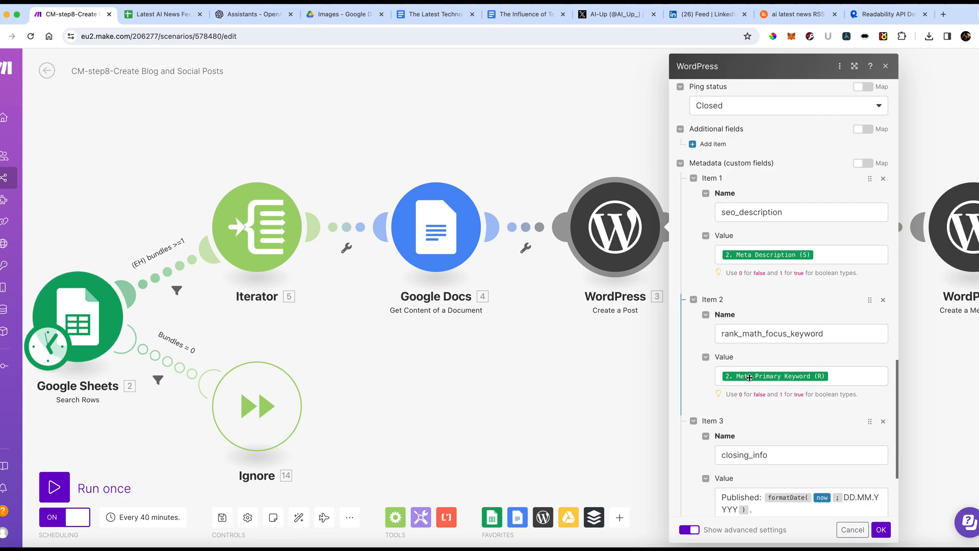
scroll(749, 378, down, 5)
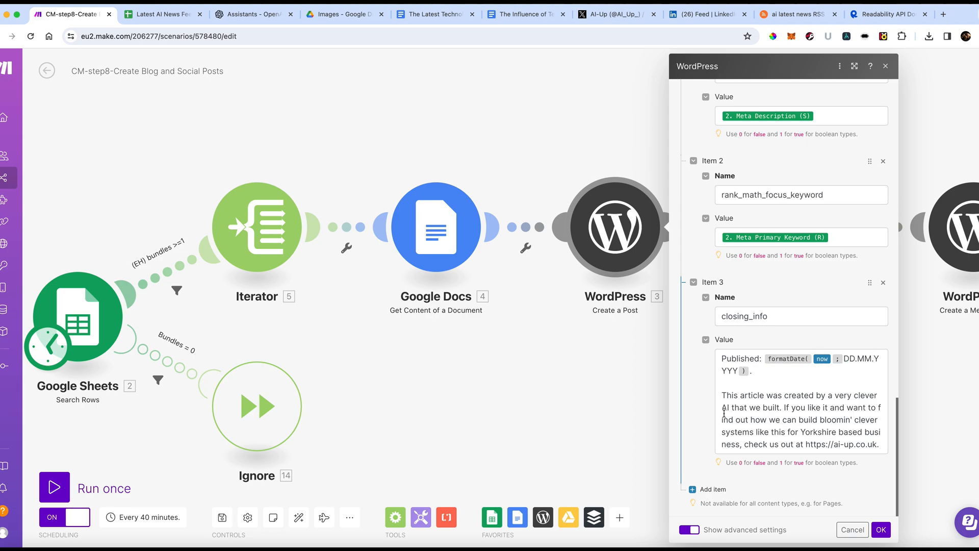
drag(723, 395, 892, 463)
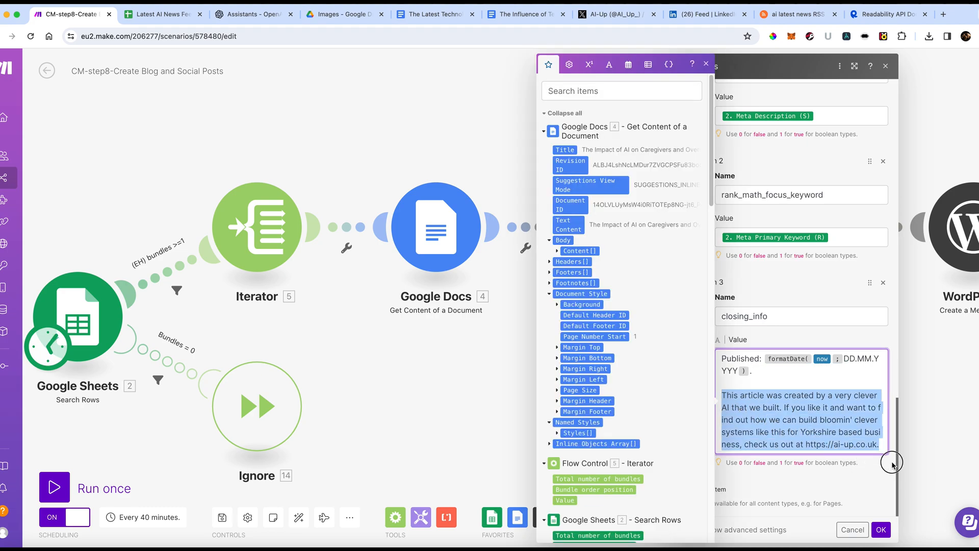
click(845, 488)
click(848, 530)
Inspect the File ID mapping in the Google Drive Download a File module and close it without saving.
scroll(741, 309, right, 4)
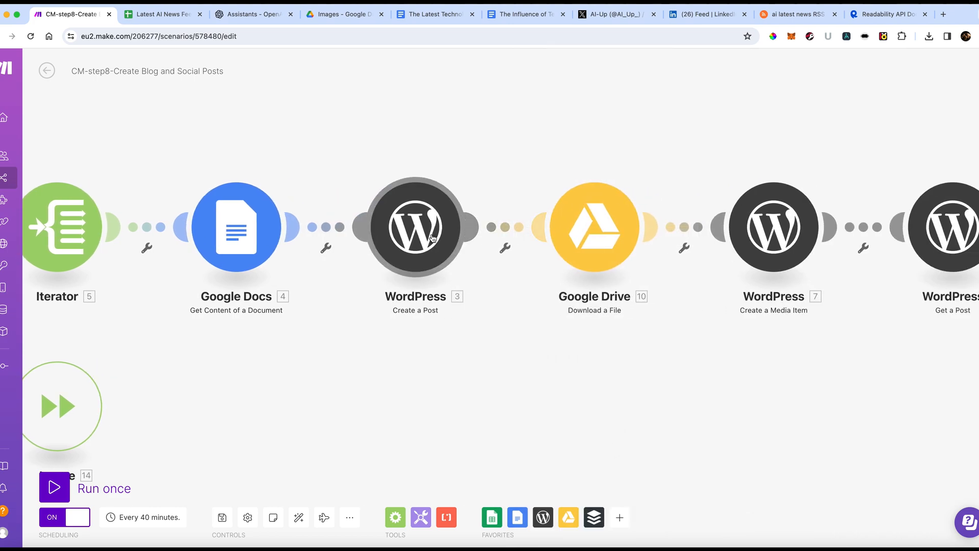
scroll(432, 238, down, 1)
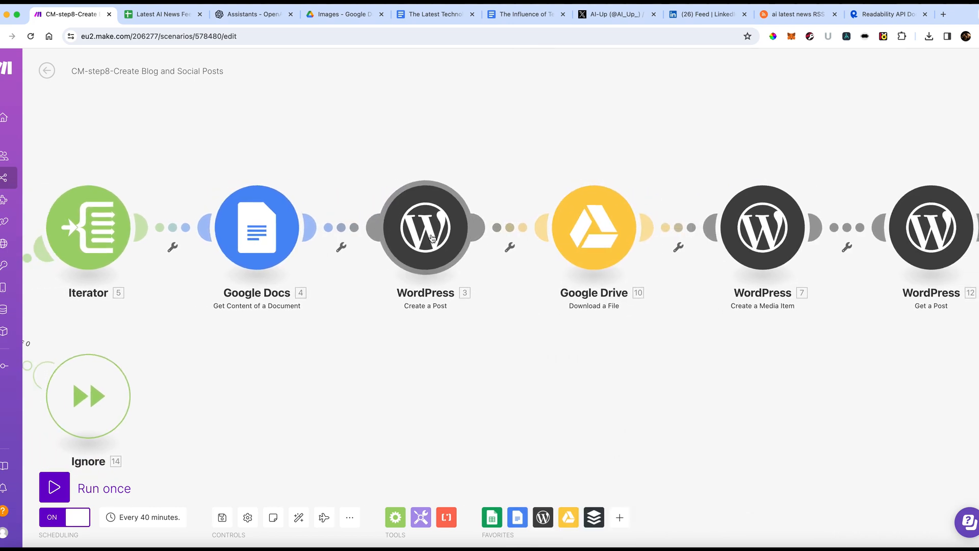
click(591, 248)
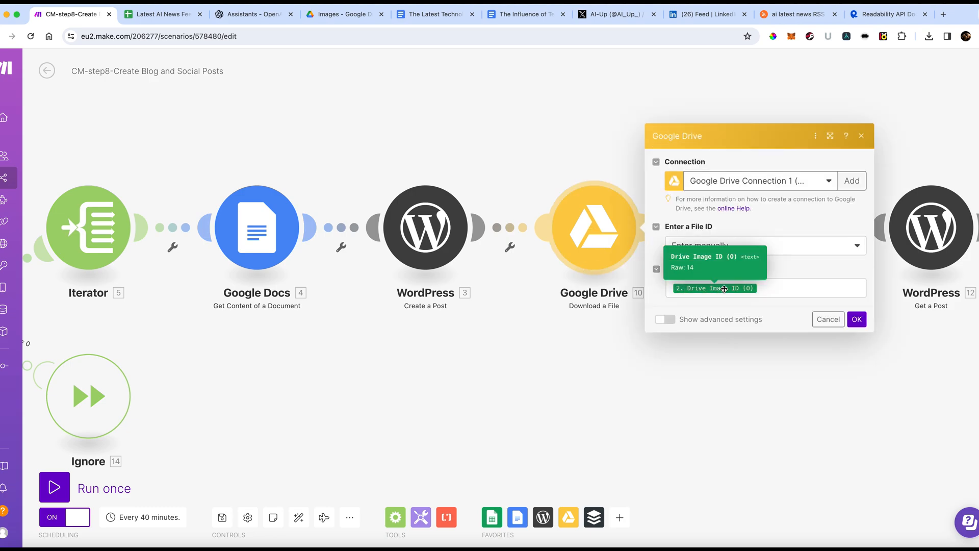
right_click(823, 319)
click(827, 320)
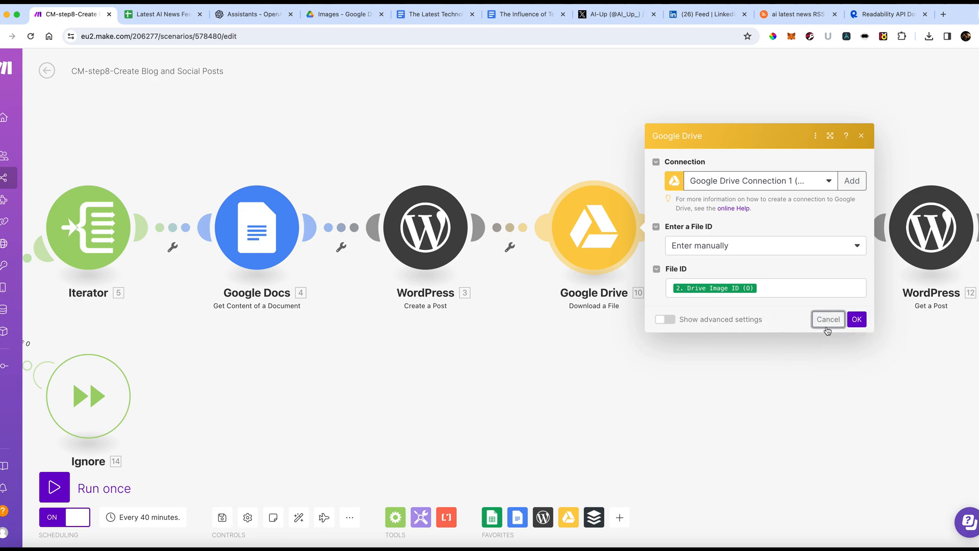
click(827, 321)
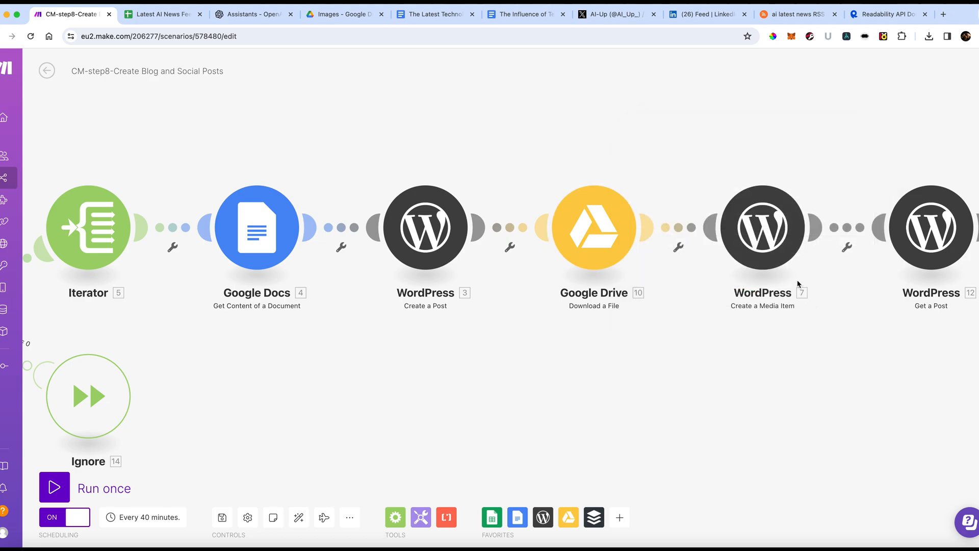
Inspect the WordPress Create a Media Item module's file, title and Post ID mappings and the Get a Post module's settings, closing both without saving.
click(772, 242)
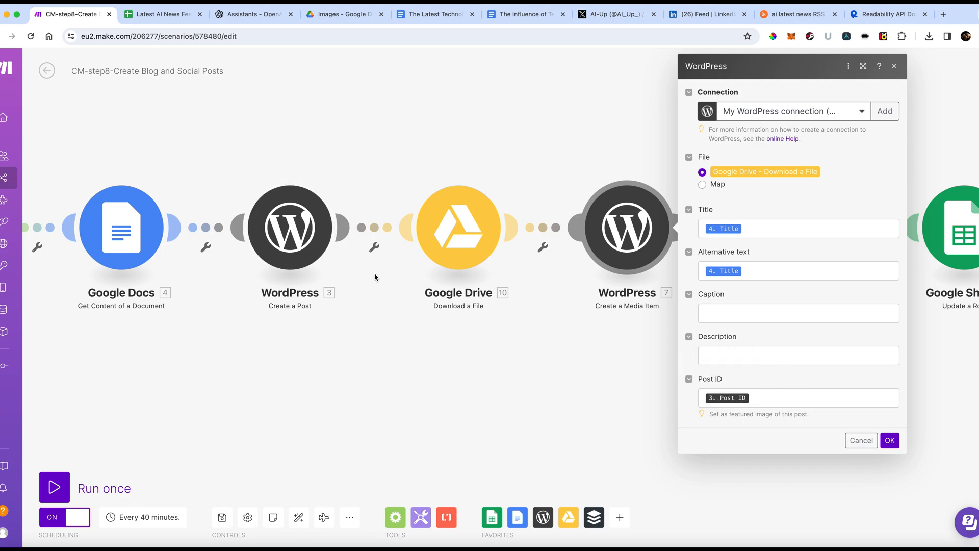
click(864, 442)
scroll(827, 446, right, 4)
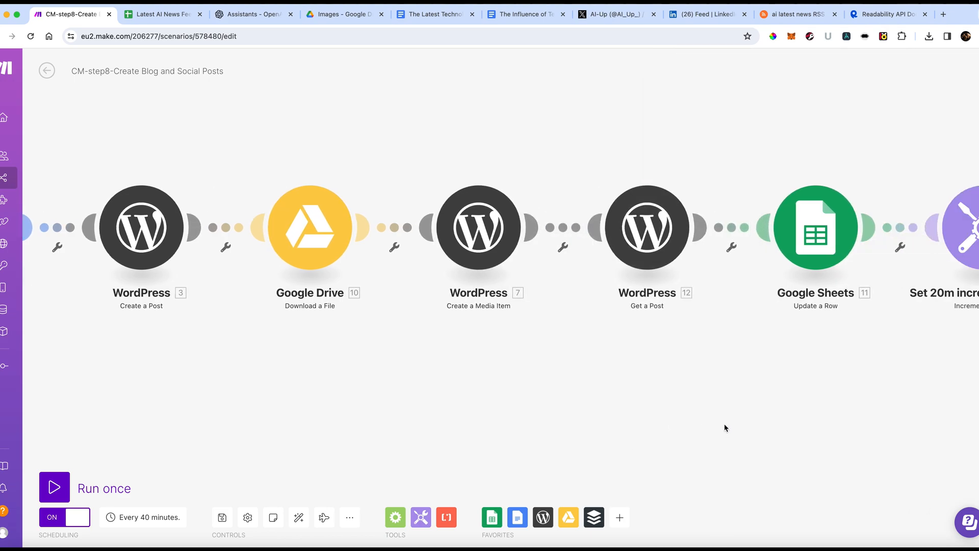
click(639, 224)
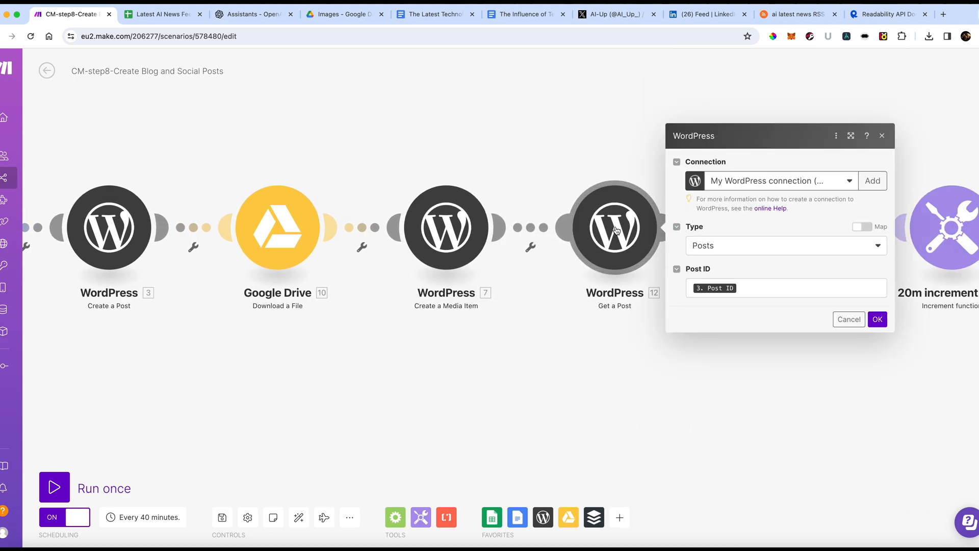
click(848, 320)
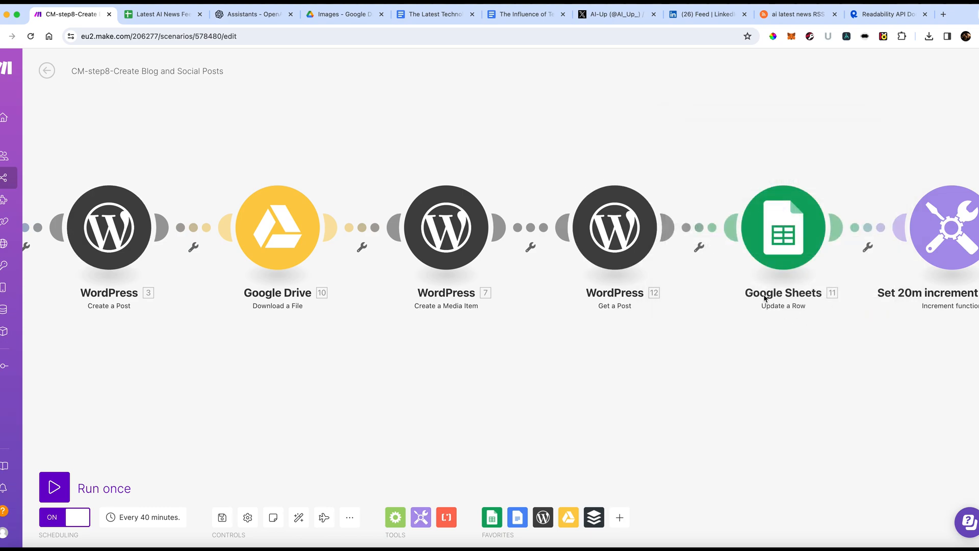
Examine the Append Link, WordPress blog status, post ID and slug mappings in the Google Sheets Update a Row module after Get a Post.
click(790, 244)
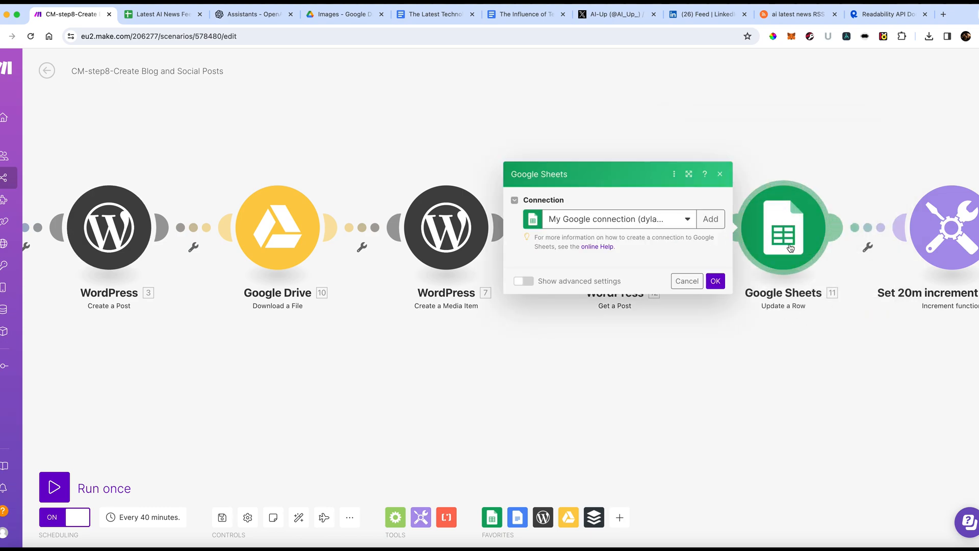
scroll(588, 359, down, 5)
scroll(587, 363, down, 10)
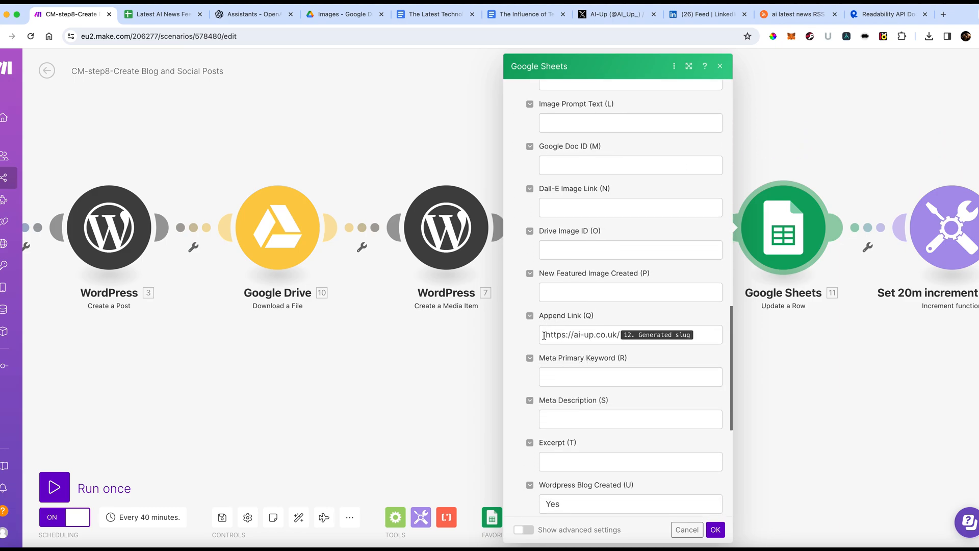
mouse_move(649, 335)
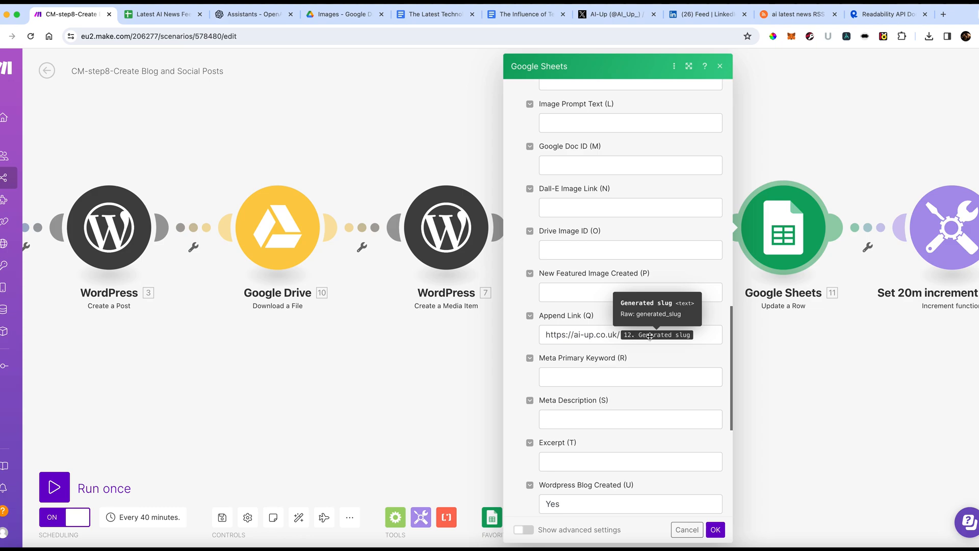
scroll(654, 358, down, 5)
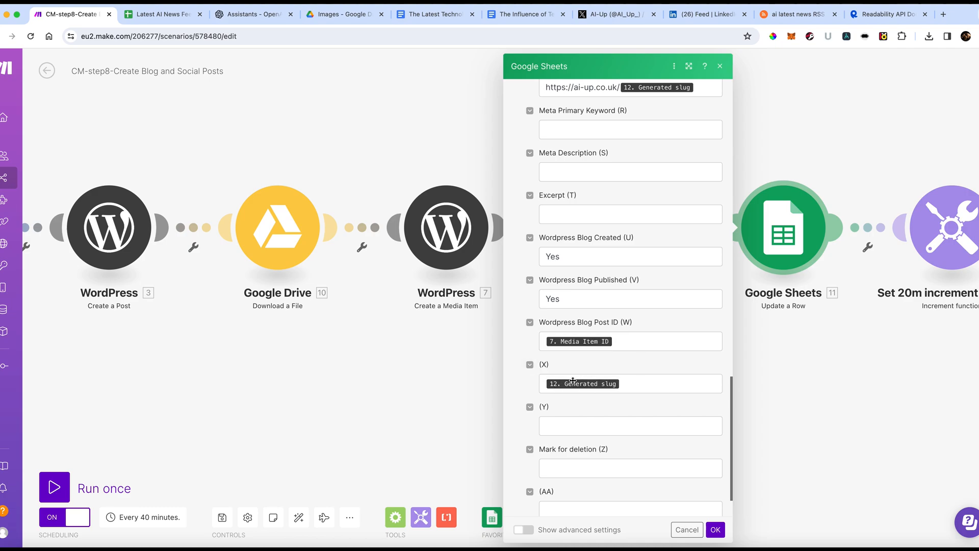
click(474, 378)
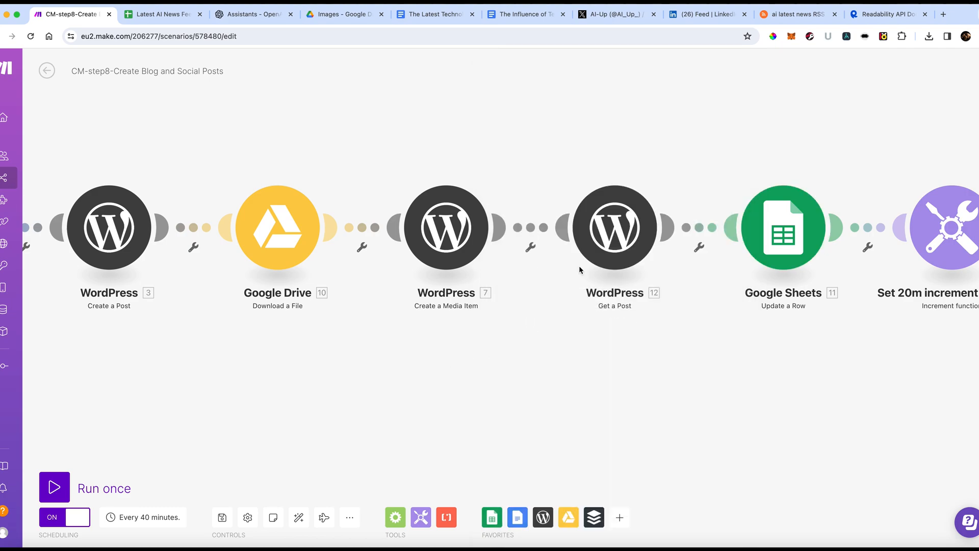
Recheck the Get a Post module's Post ID against the generated slug mappings in the following Update a Row module, without saving either.
click(631, 221)
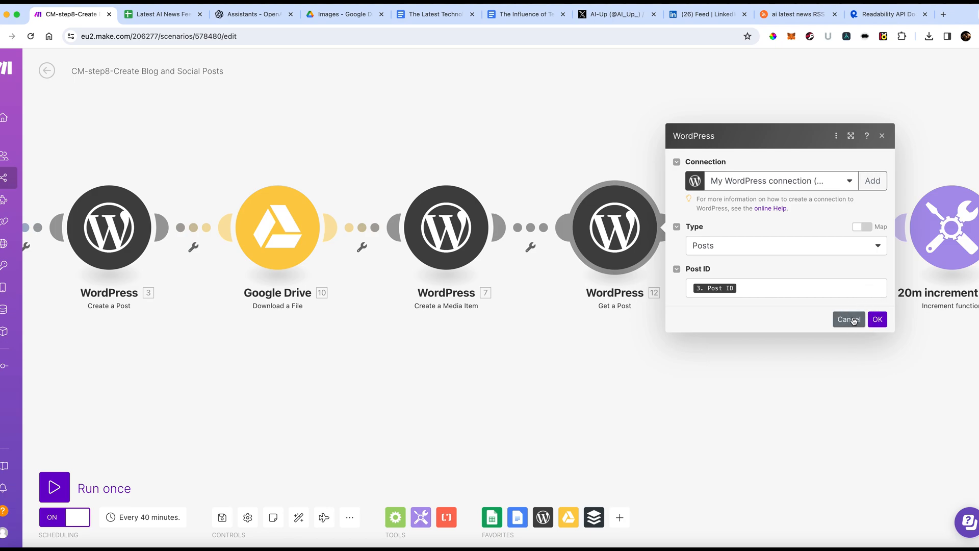
click(850, 318)
click(791, 264)
scroll(663, 352, down, 15)
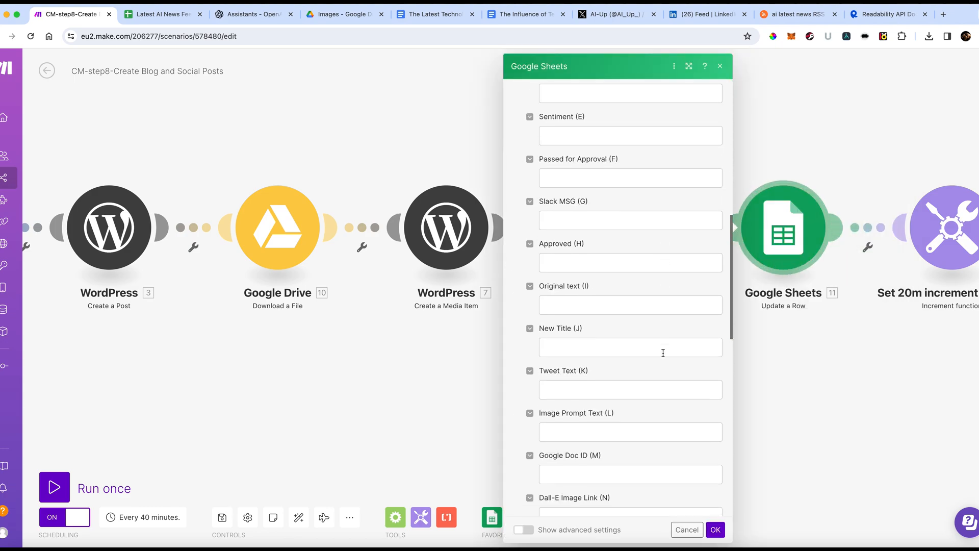
scroll(663, 353, down, 1)
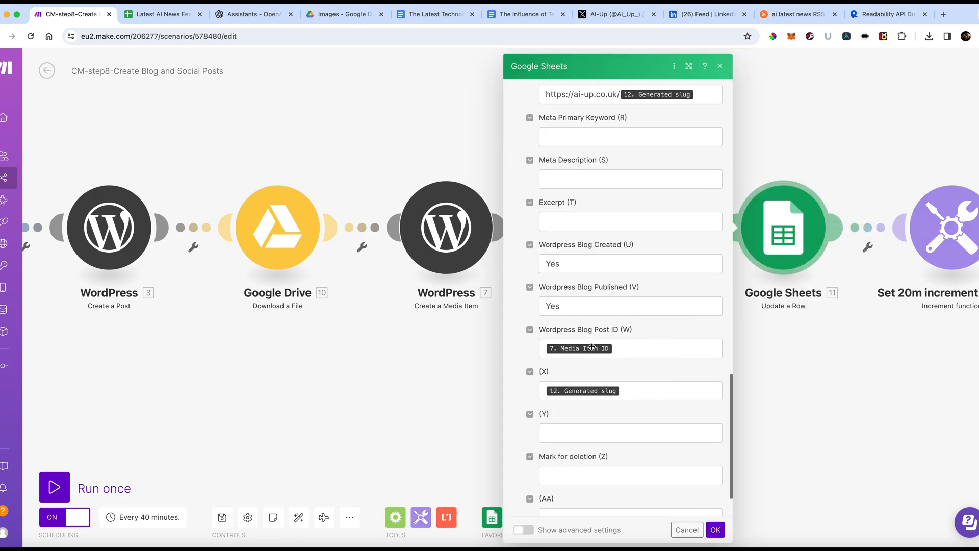
scroll(581, 357, up, 5)
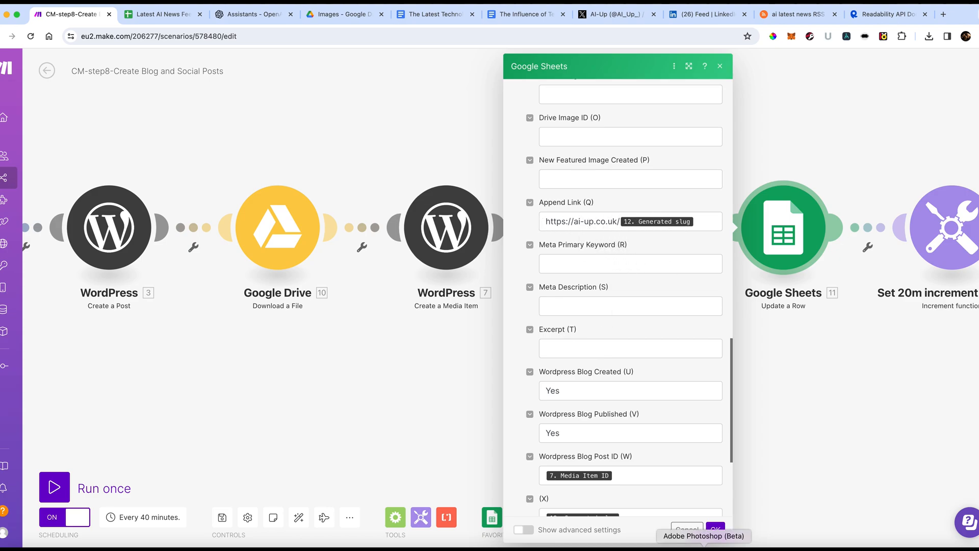
click(687, 531)
Inspect the increment variable's value and lifetime in the Store increment as variable module and close it without saving.
drag(800, 423, 685, 423)
scroll(684, 424, right, 7)
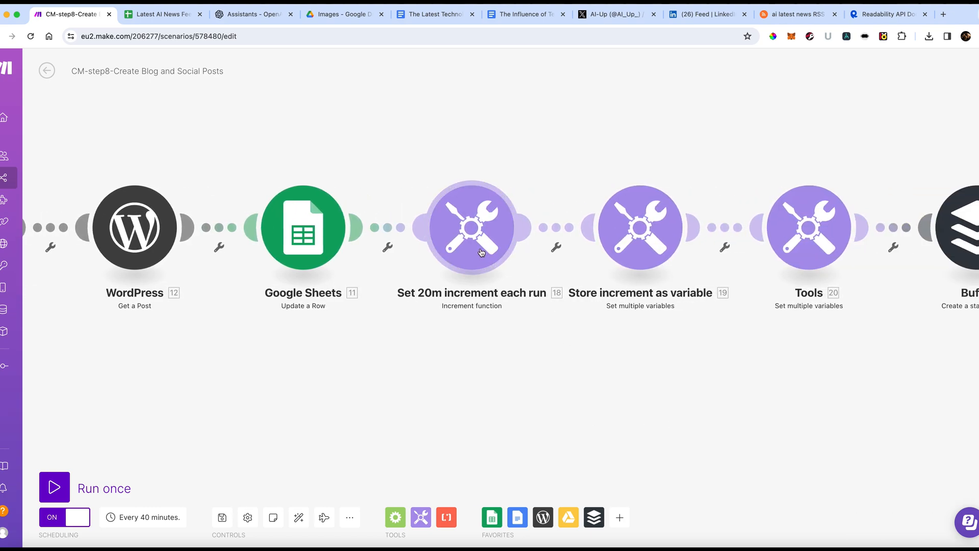
scroll(481, 251, right, 1)
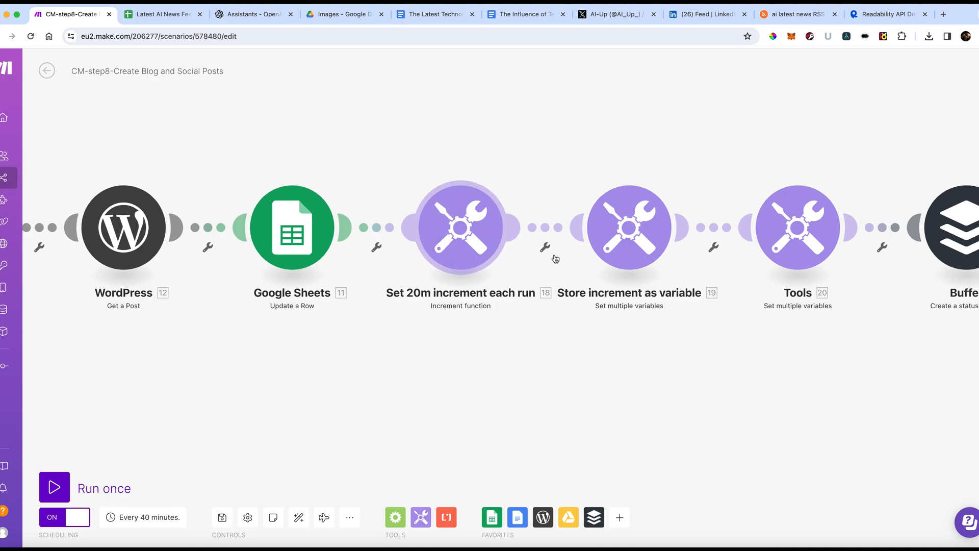
click(634, 242)
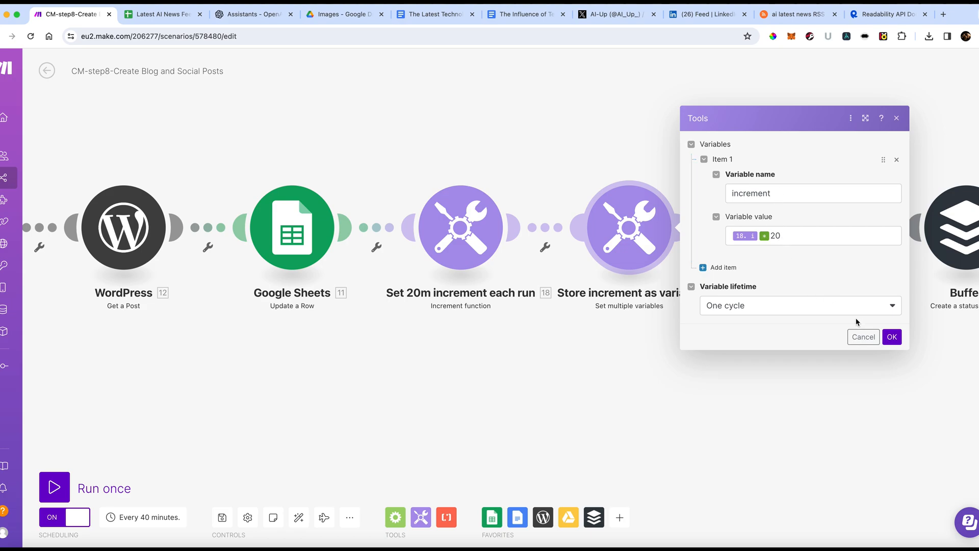
click(863, 337)
Inspect the blogURL variable's site address and Generated slug mapping in the Tools Set multiple variables module and close it without saving.
drag(684, 311, 620, 278)
drag(560, 250, 418, 248)
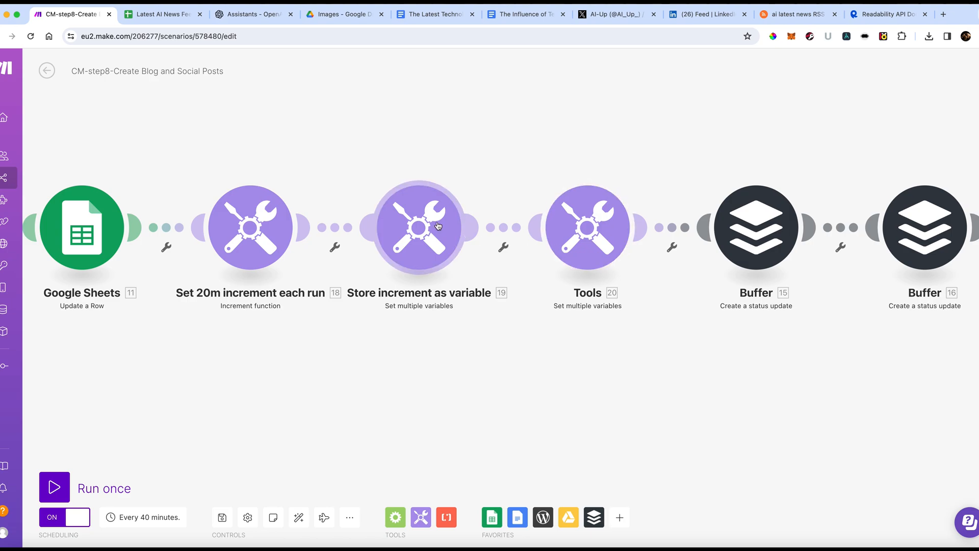
click(581, 247)
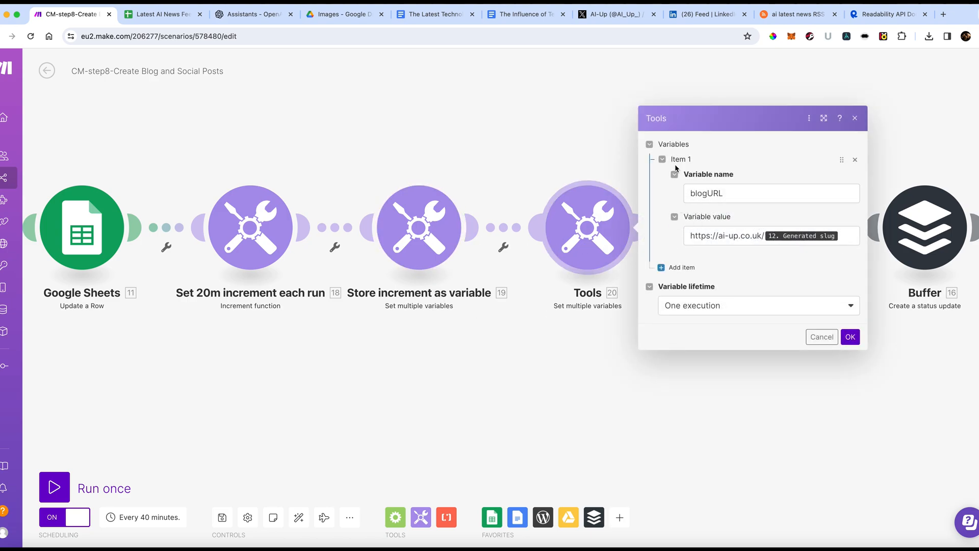
triple_click(731, 233)
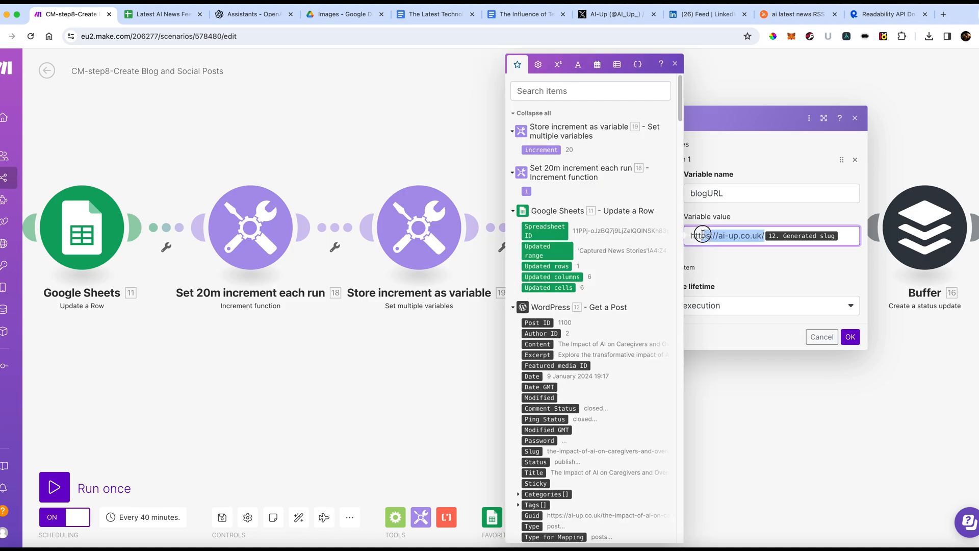
click(845, 238)
click(753, 284)
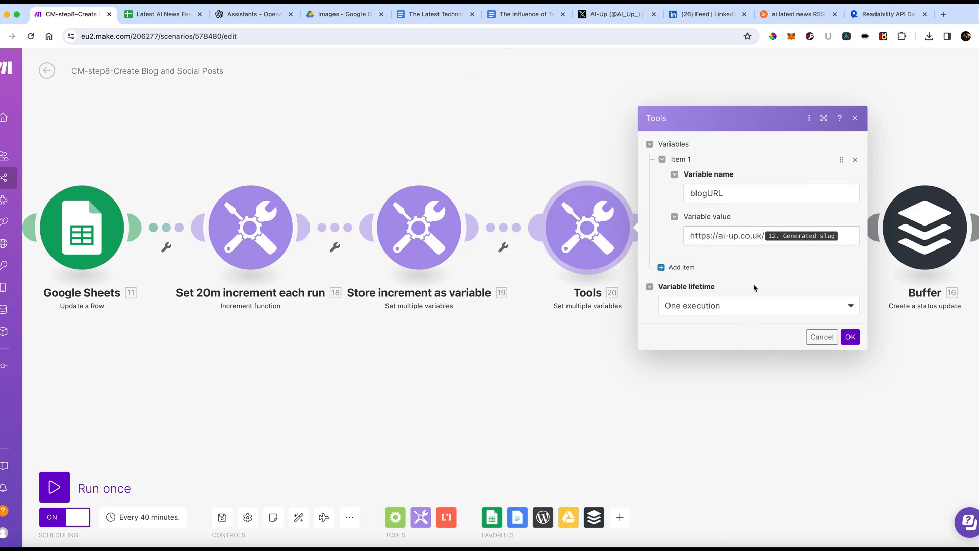
click(822, 337)
Examine the Twitter Buffer module's profile, text and schedule settings, and check the increment variable that its schedule uses.
scroll(685, 295, right, 5)
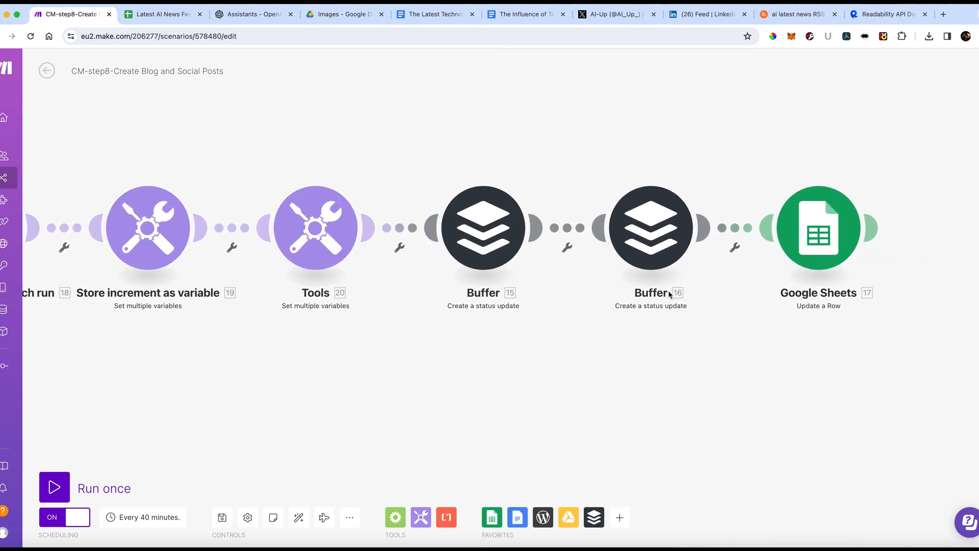
click(492, 254)
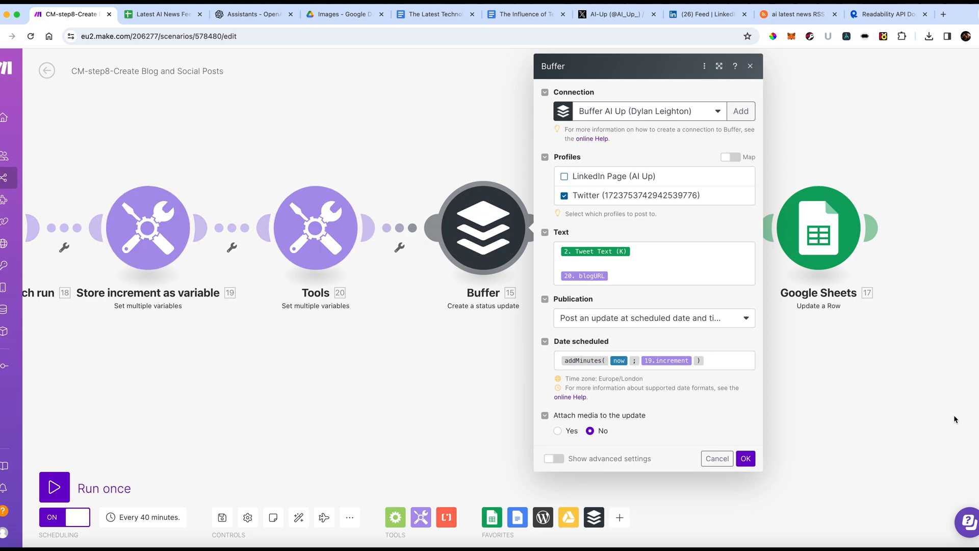
mouse_move(2, 368)
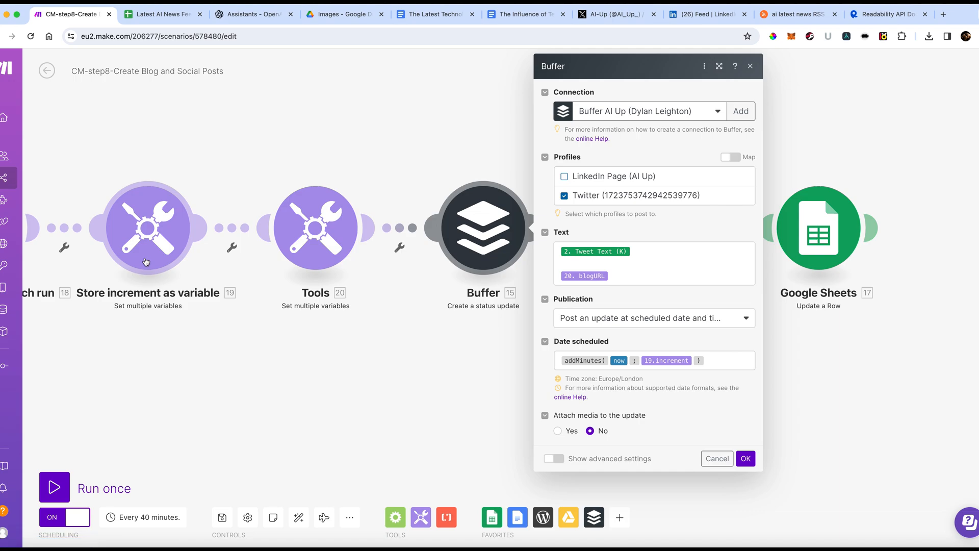
click(145, 262)
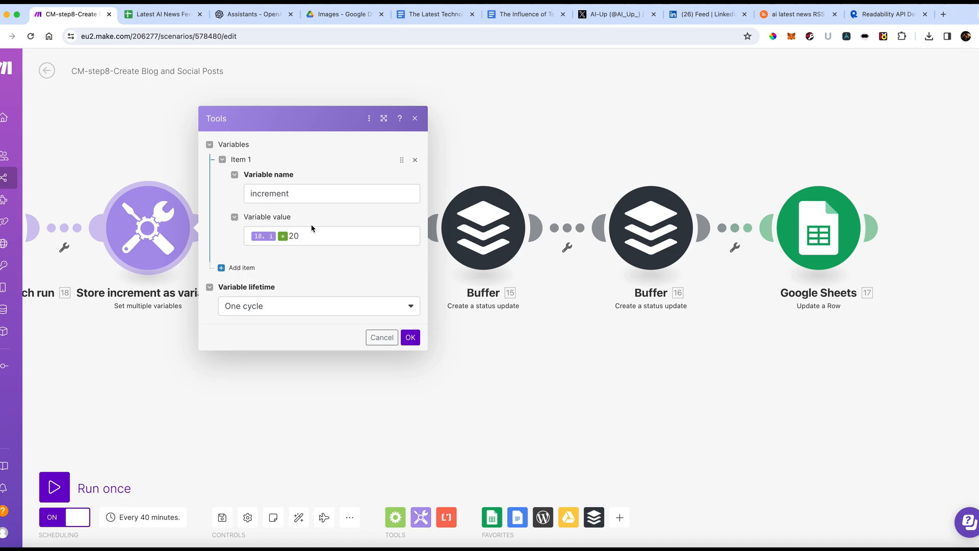
click(383, 339)
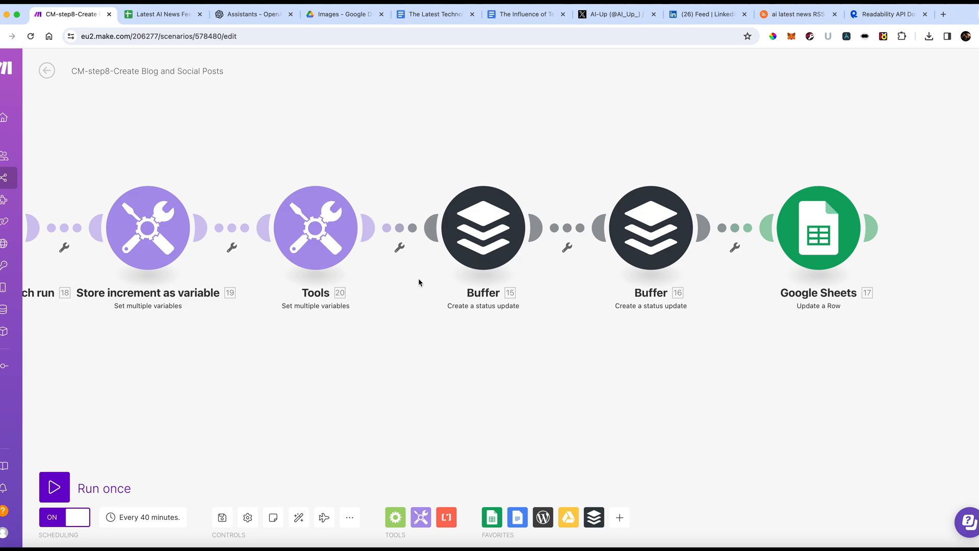
Compare the Date scheduled formula in the Twitter Buffer module with the LinkedIn Buffer module's settings, closing both without saving.
click(493, 257)
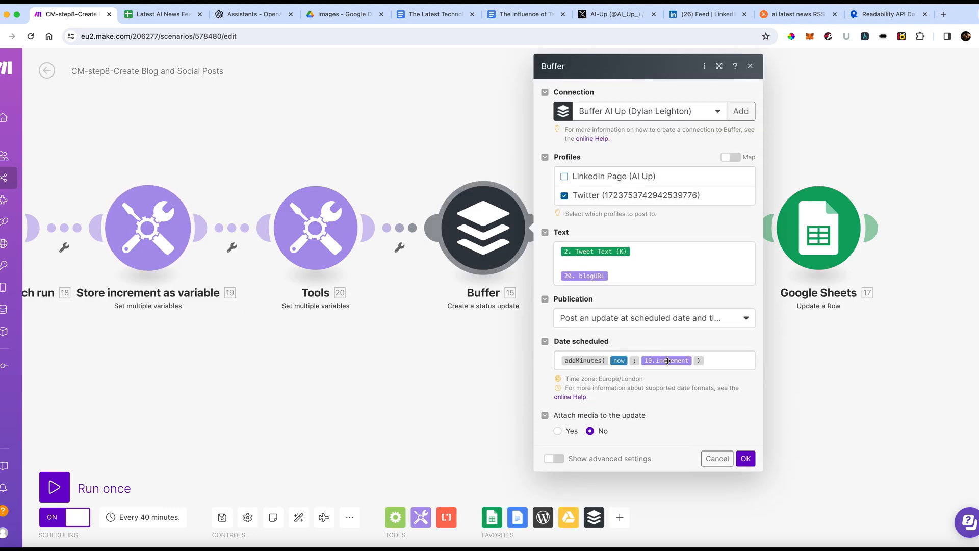
click(715, 458)
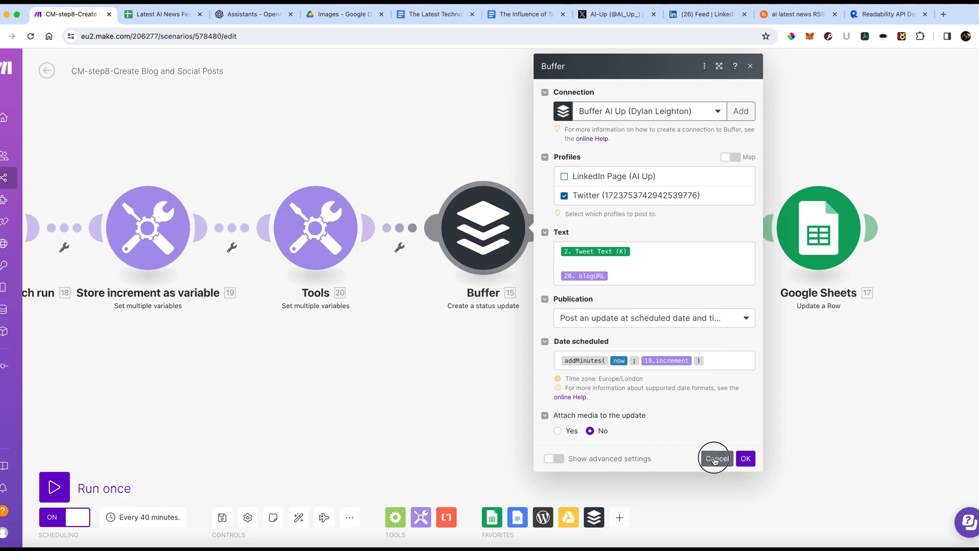
click(684, 245)
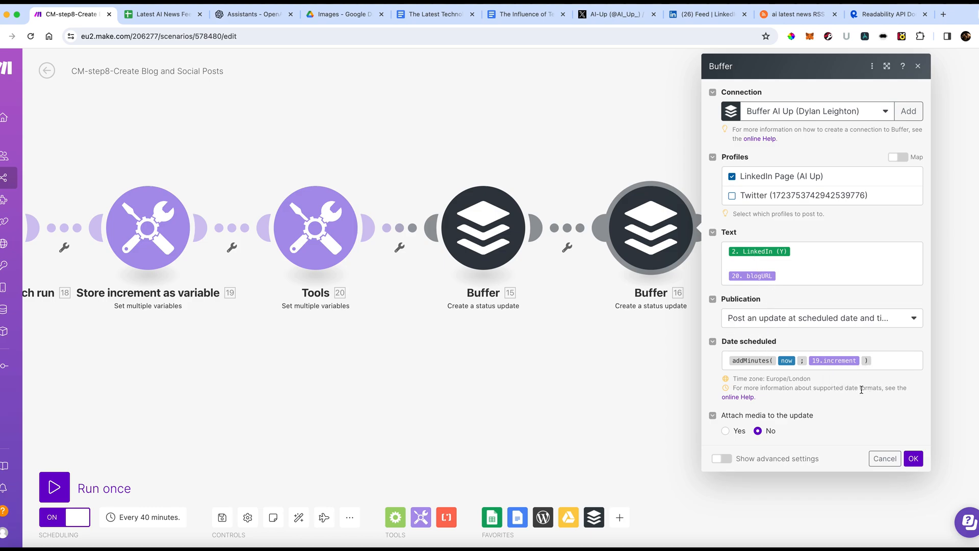
click(877, 458)
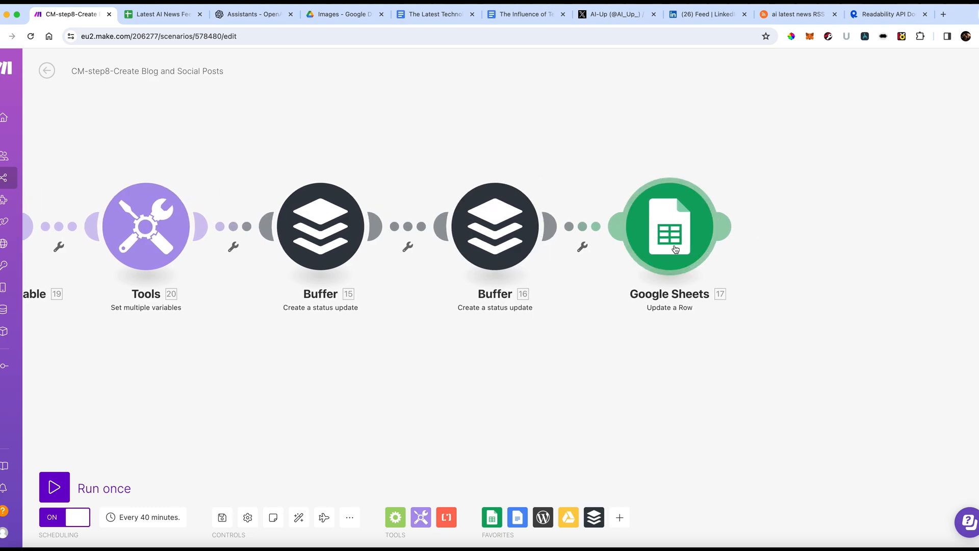
Examine the Mark for deletion, LinkedIn Published and Tweet Published values in the final Google Sheets Update a Row module and close without saving.
click(657, 256)
scroll(799, 423, down, 15)
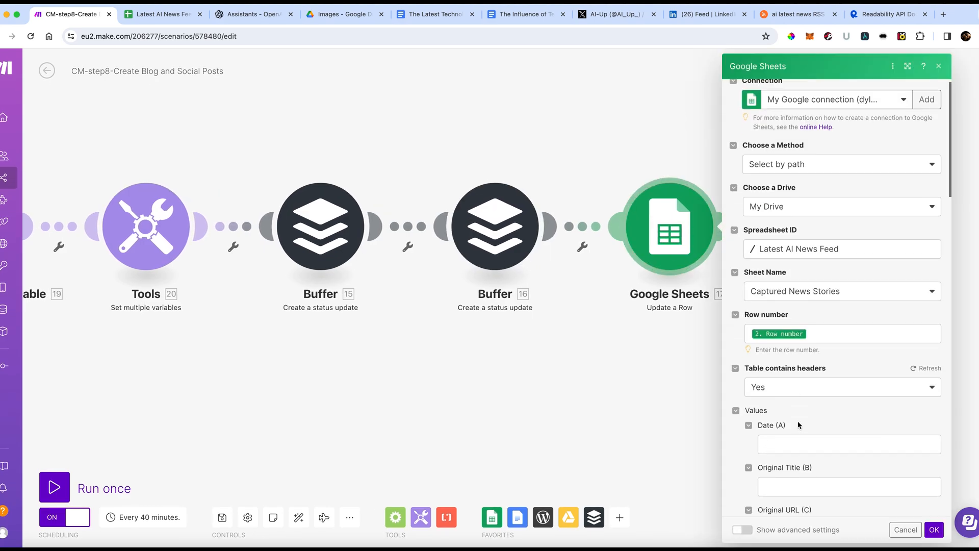
scroll(798, 423, down, 8)
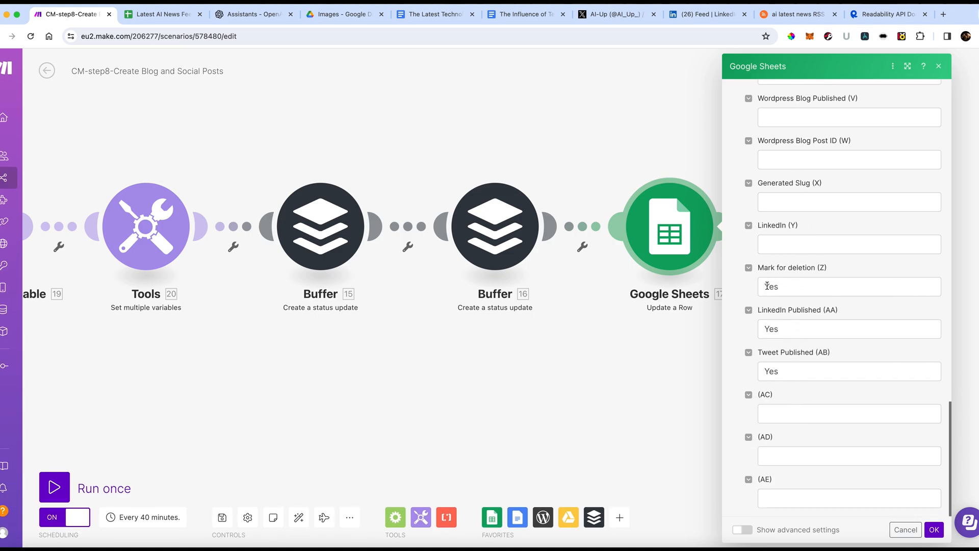
click(784, 330)
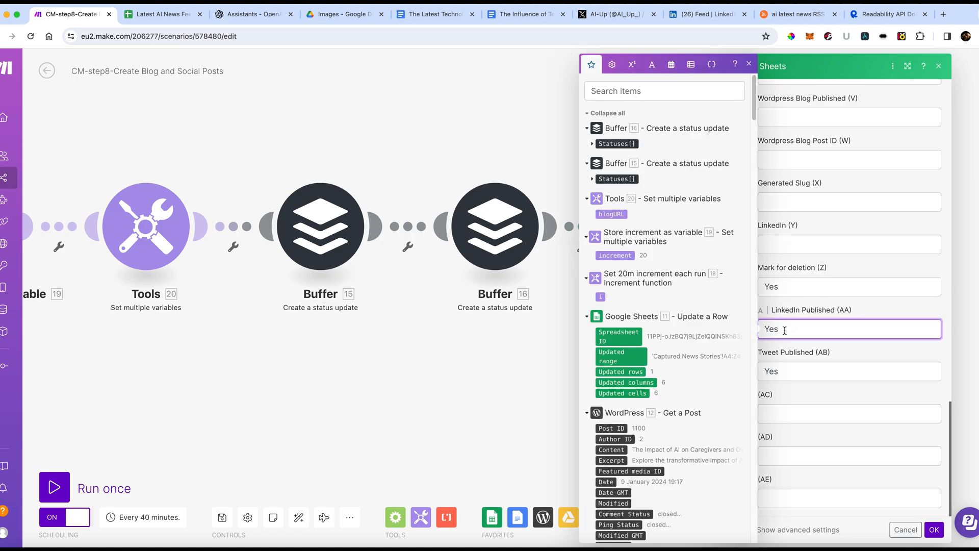
click(786, 371)
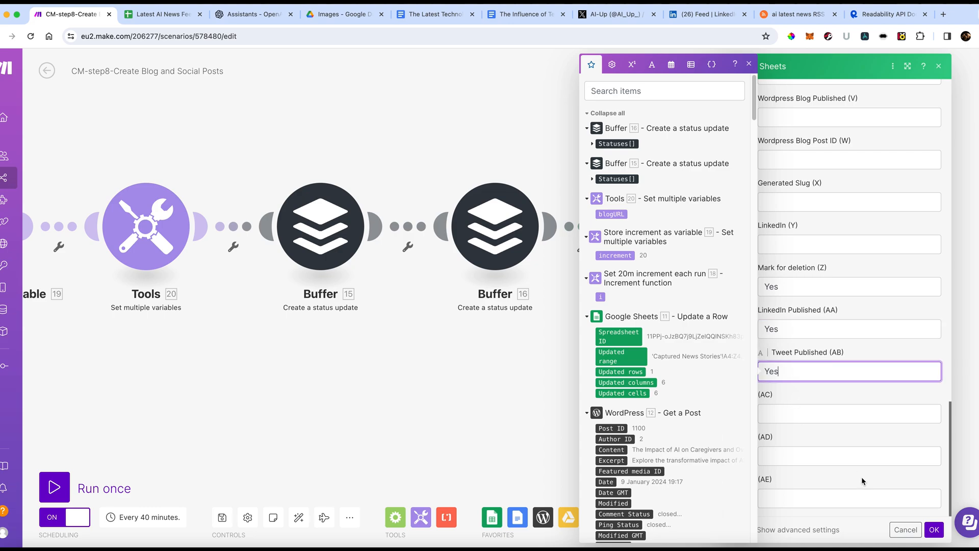
click(877, 480)
click(905, 529)
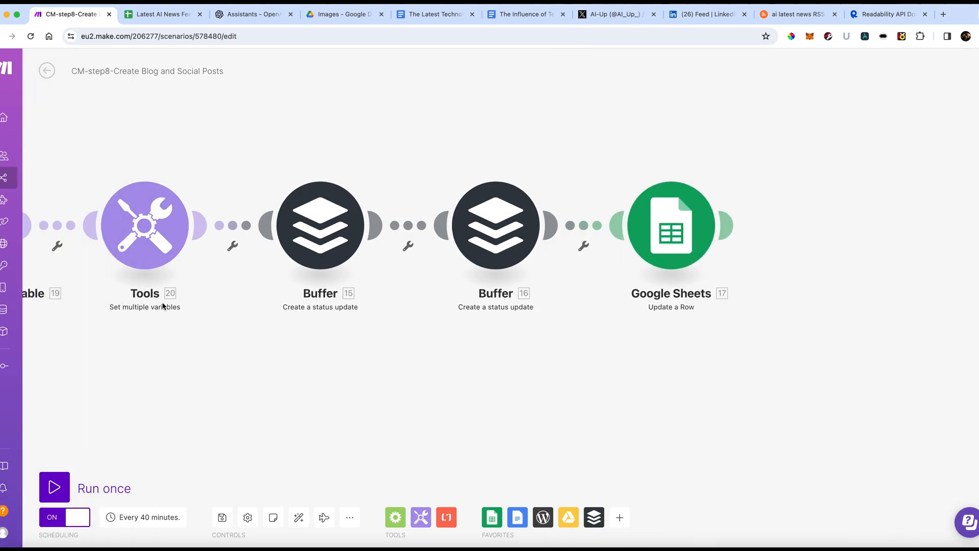
scroll(151, 395, left, 15)
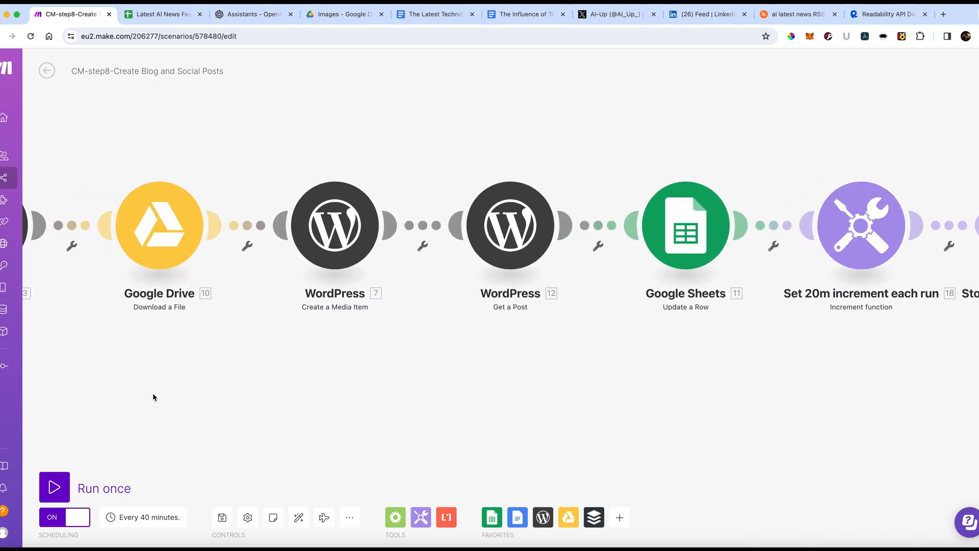
Run the CM-step8-Create Blog and Social Posts scenario once and follow its execution through to the final modules.
scroll(153, 397, left, 10)
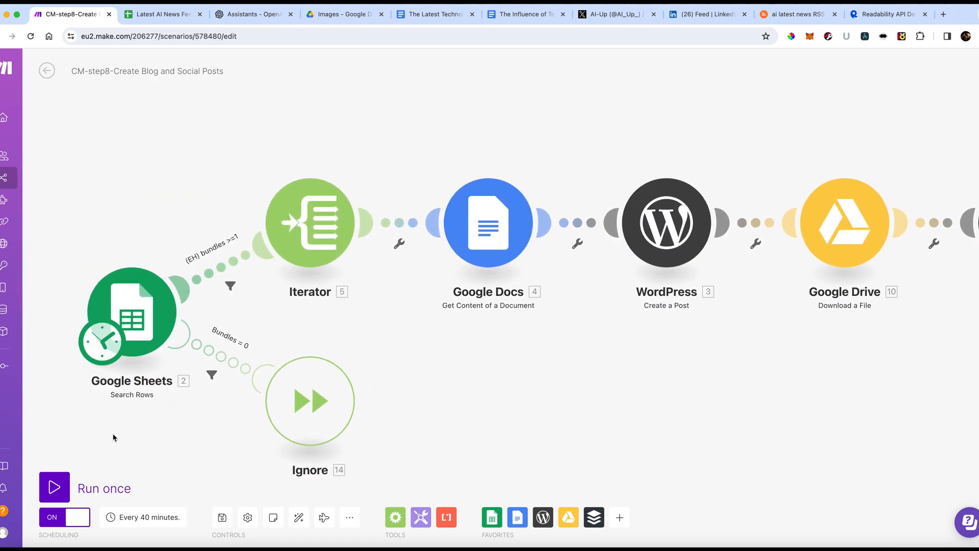
click(70, 485)
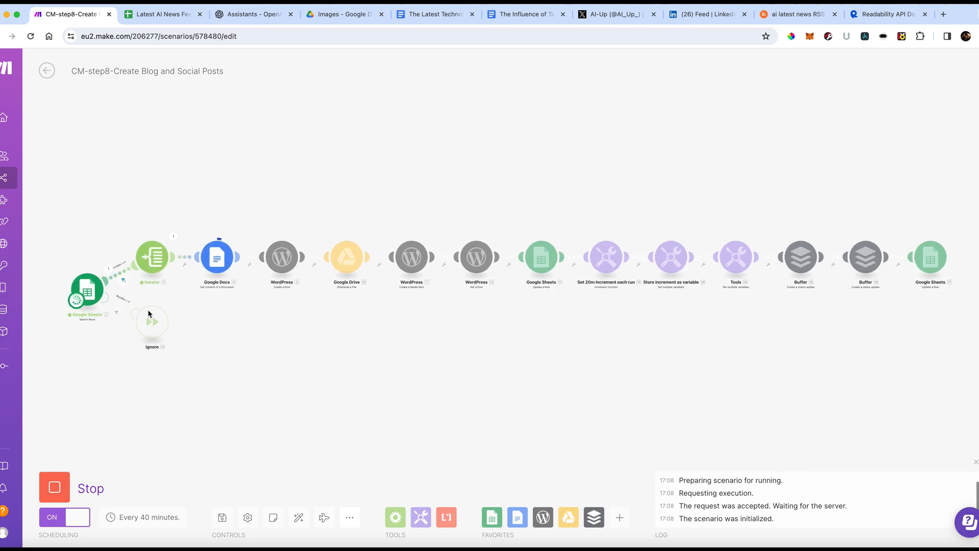
scroll(199, 339, up, 5)
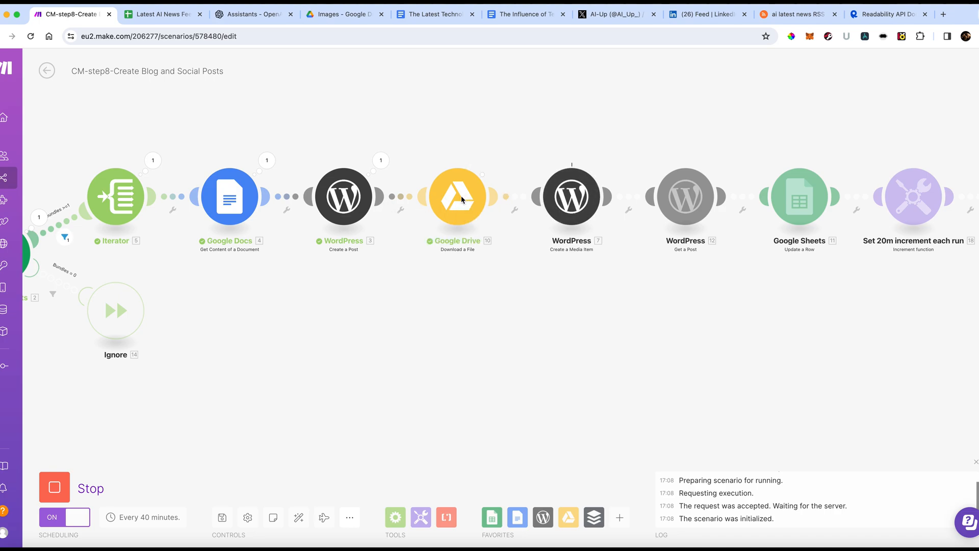
scroll(459, 207, right, 1)
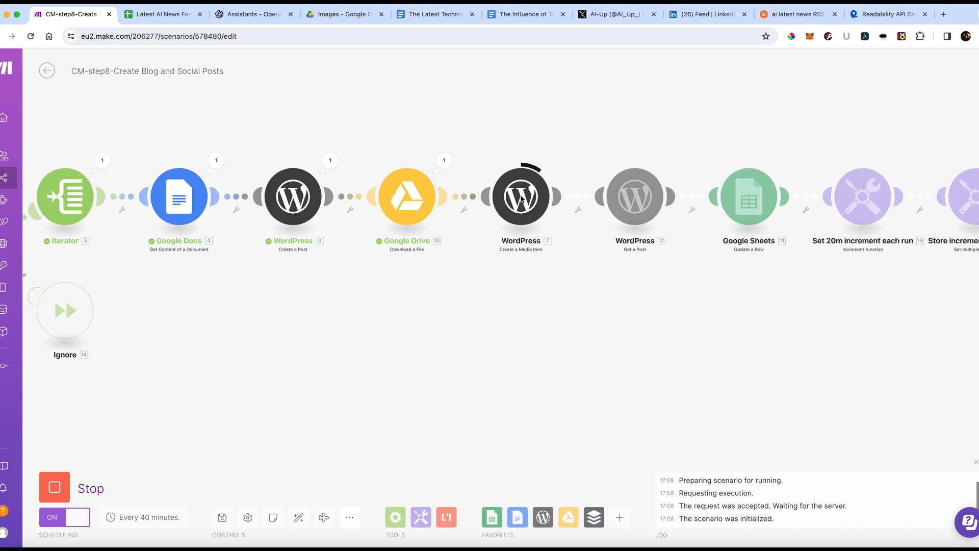
scroll(575, 201, right, 2)
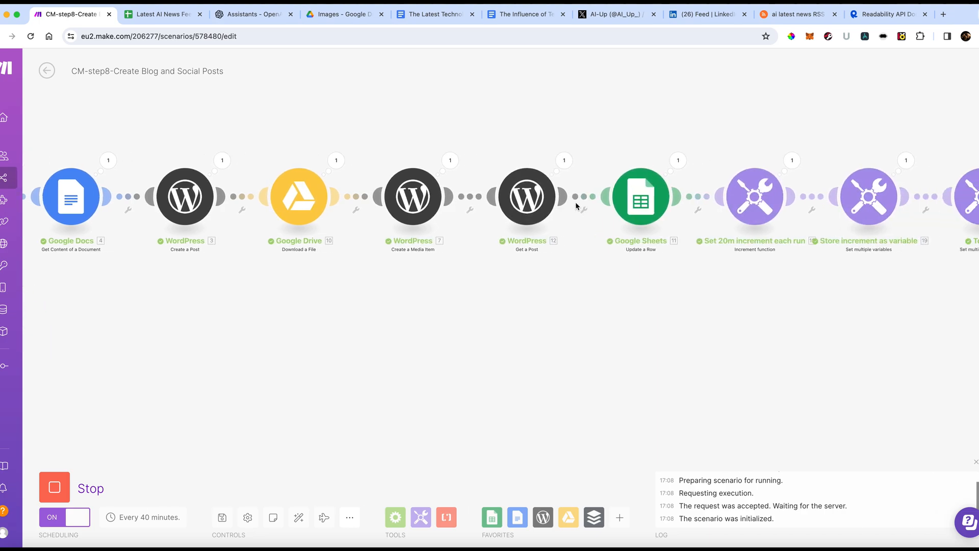
scroll(576, 201, right, 4)
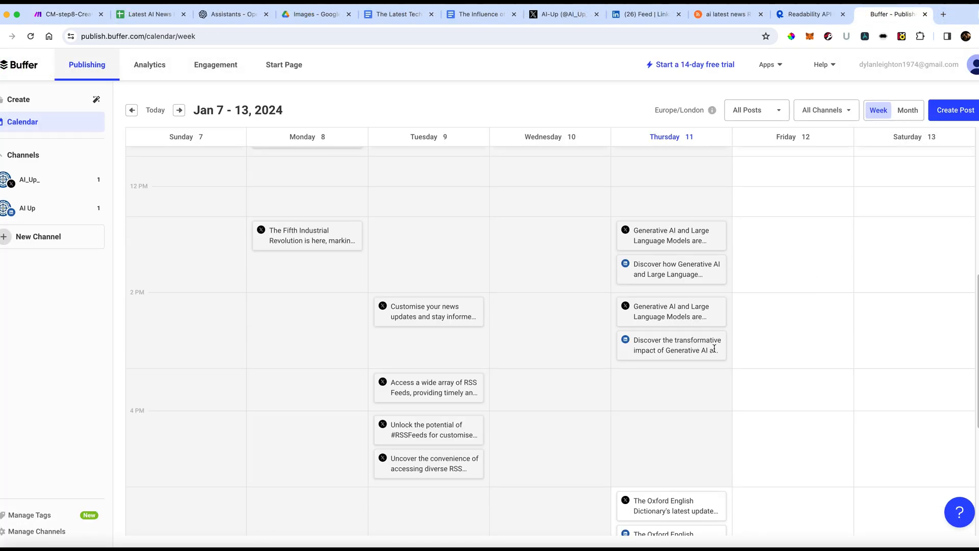
Switch to Buffer's weekly calendar and check the text, link and schedule of Thursday 11's Oxford English Dictionary posts for Twitter and LinkedIn.
scroll(716, 351, down, 5)
scroll(715, 351, down, 2)
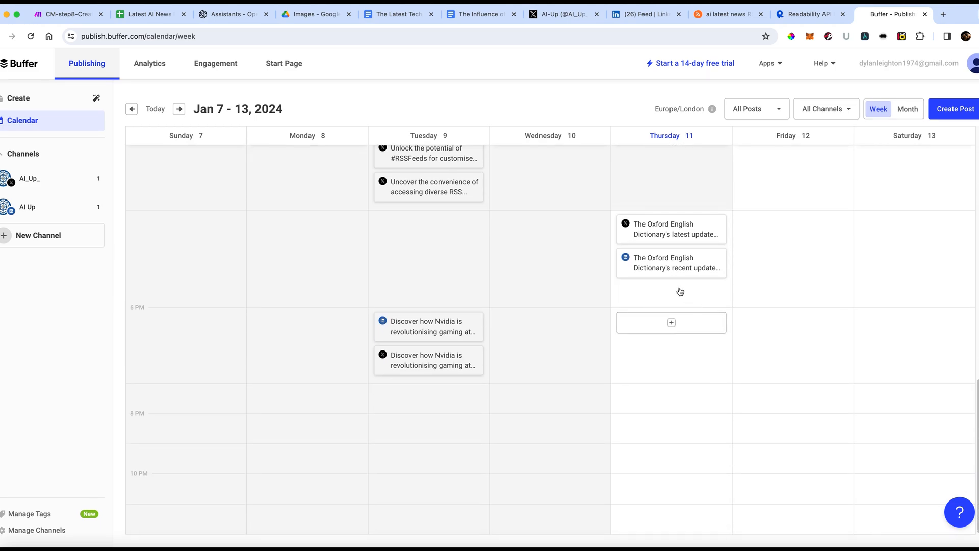
mouse_move(625, 234)
click(672, 236)
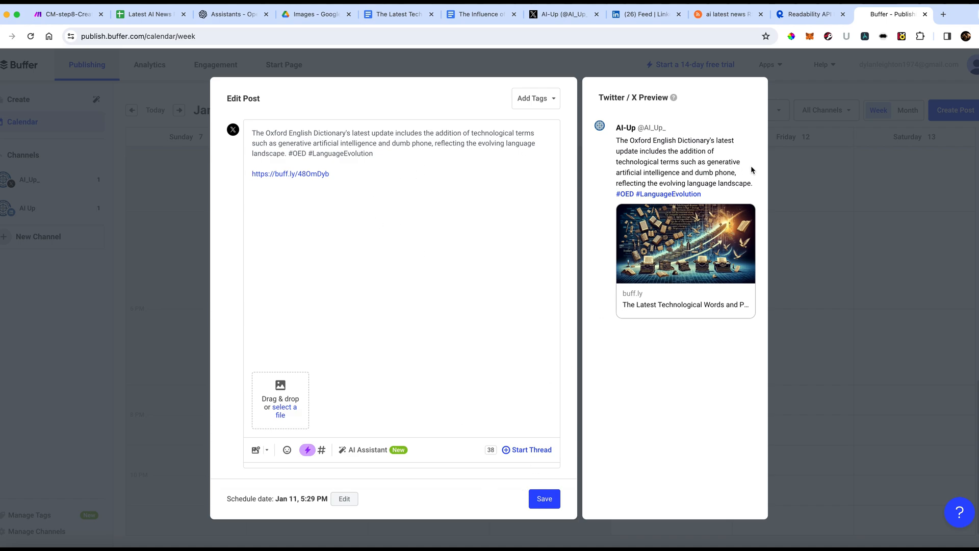
click(796, 242)
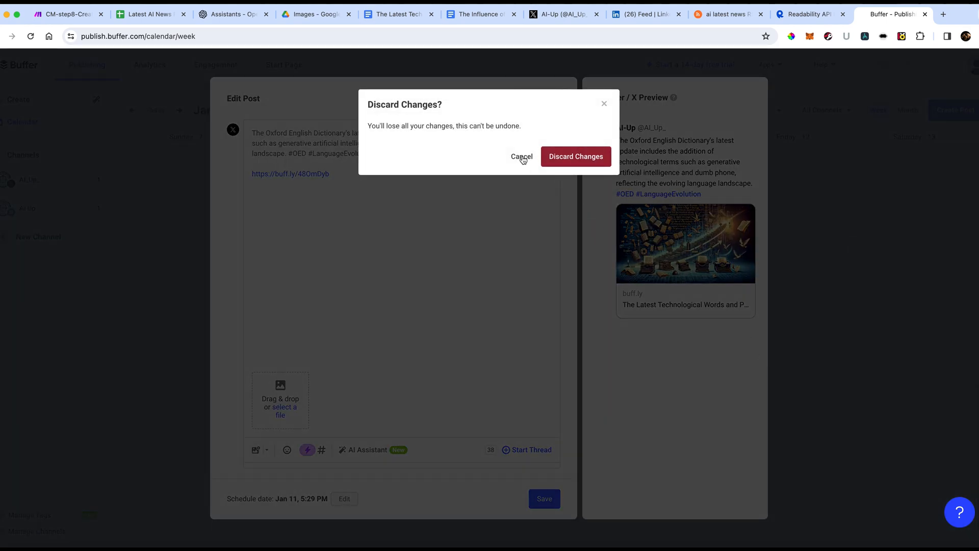
click(572, 157)
click(663, 266)
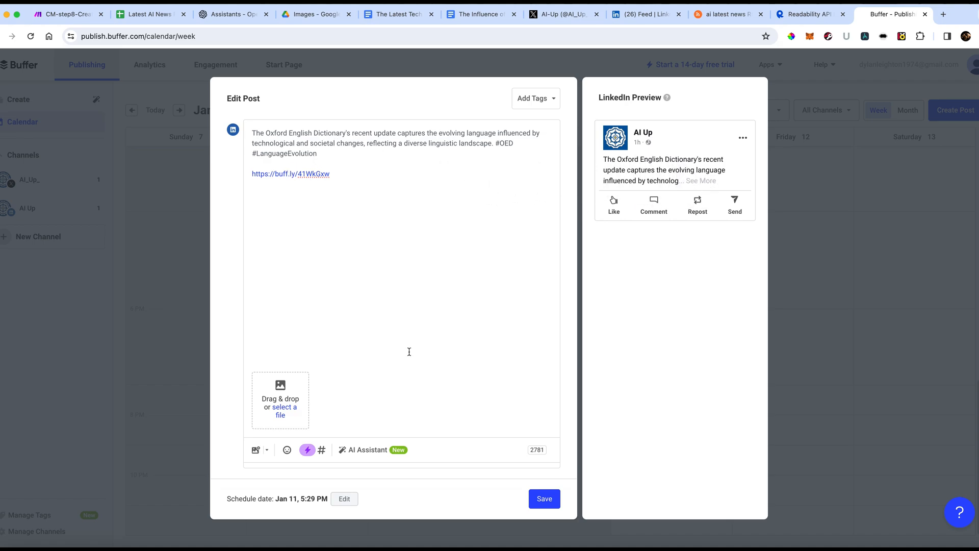
click(546, 498)
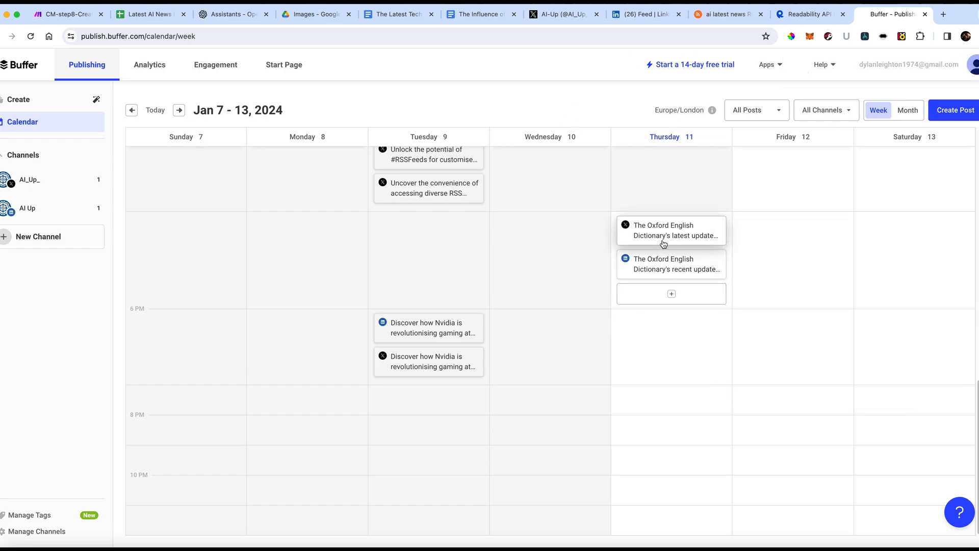
Share the scheduled Oxford English Dictionary Twitter post immediately from the Buffer calendar.
right_click(663, 244)
click(650, 240)
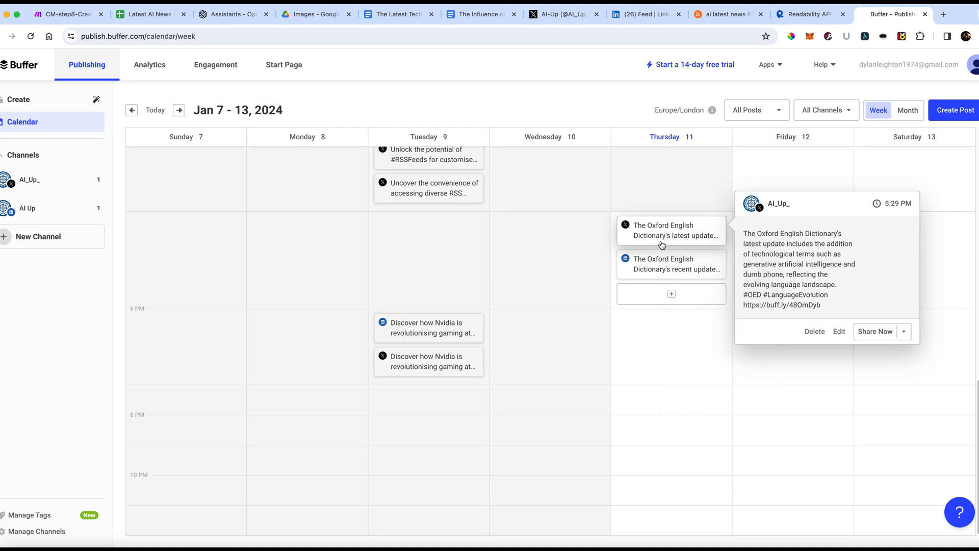
click(873, 333)
Save the Oxford English Dictionary LinkedIn post as it is and share it immediately.
click(697, 261)
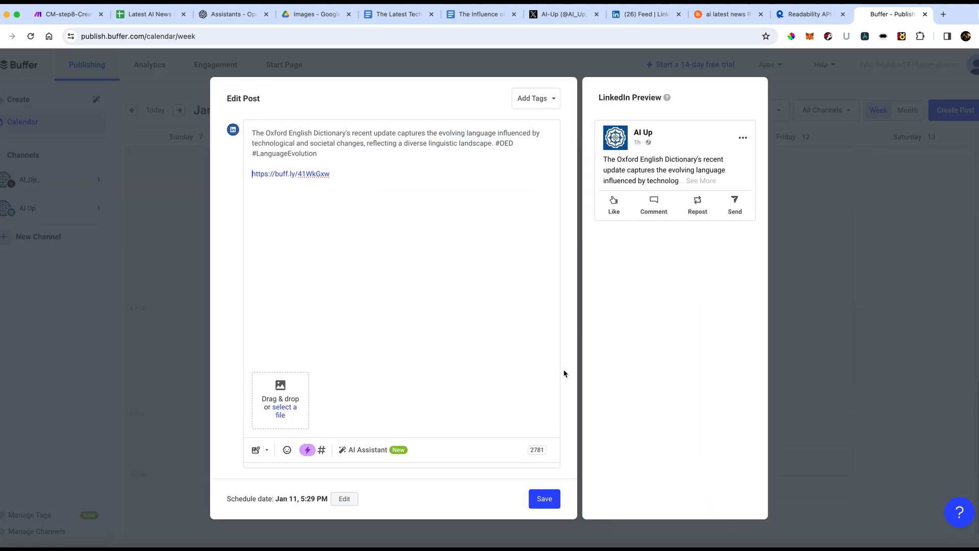
click(552, 501)
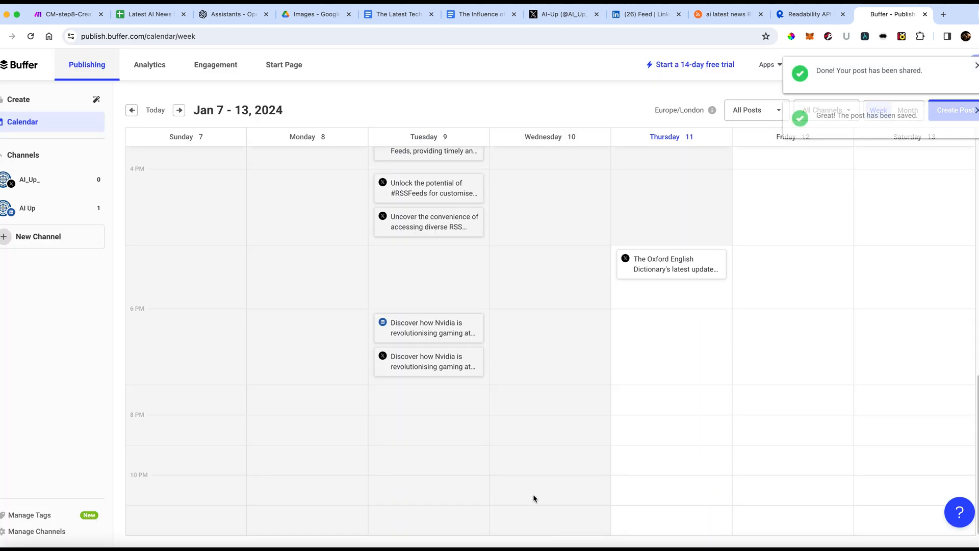
mouse_move(678, 271)
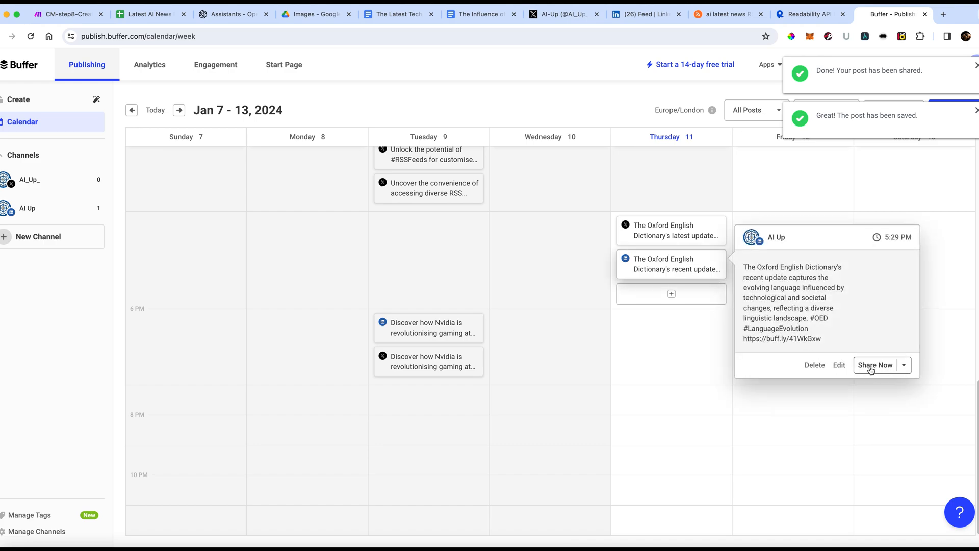
click(871, 366)
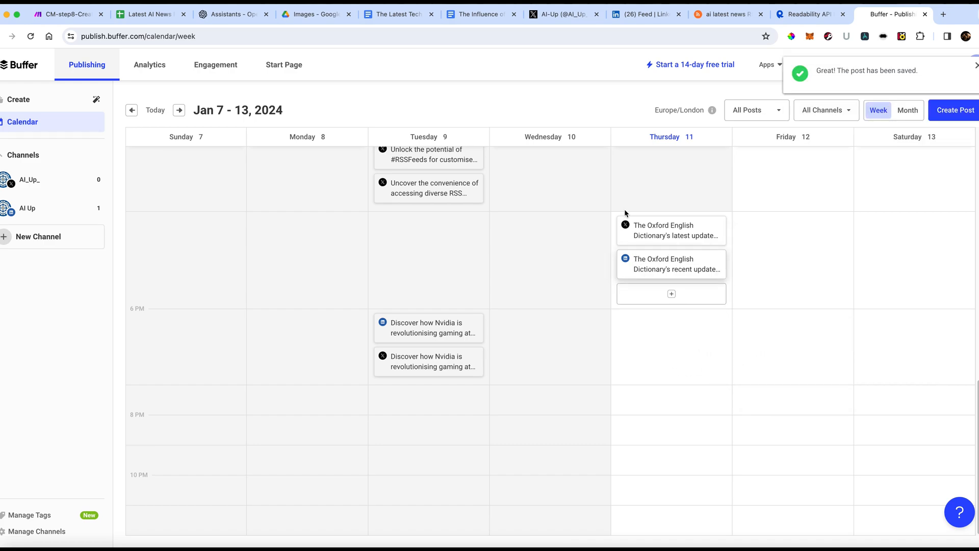
Switch to AI-Up's X profile, open the new Oxford English Dictionary post and read through the blog article it links to.
mouse_move(722, 239)
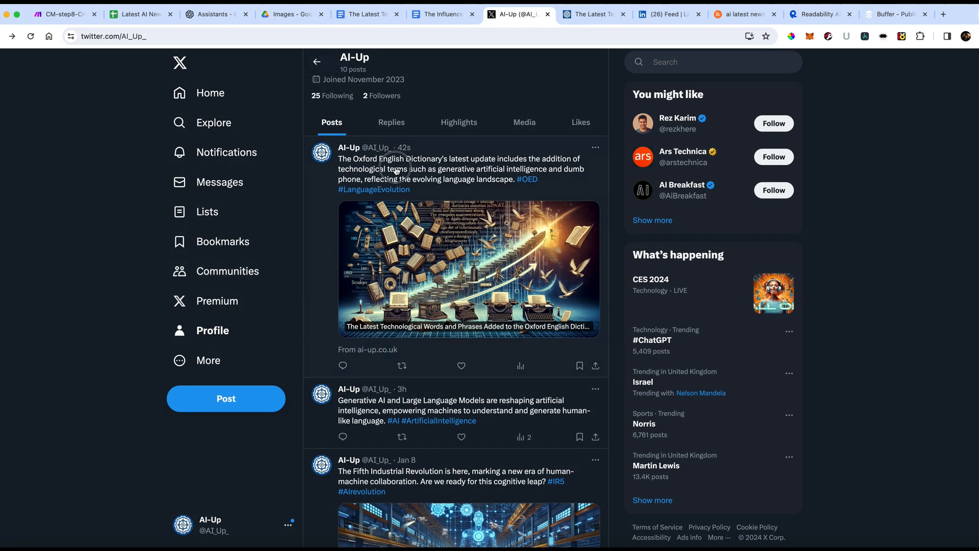
click(396, 171)
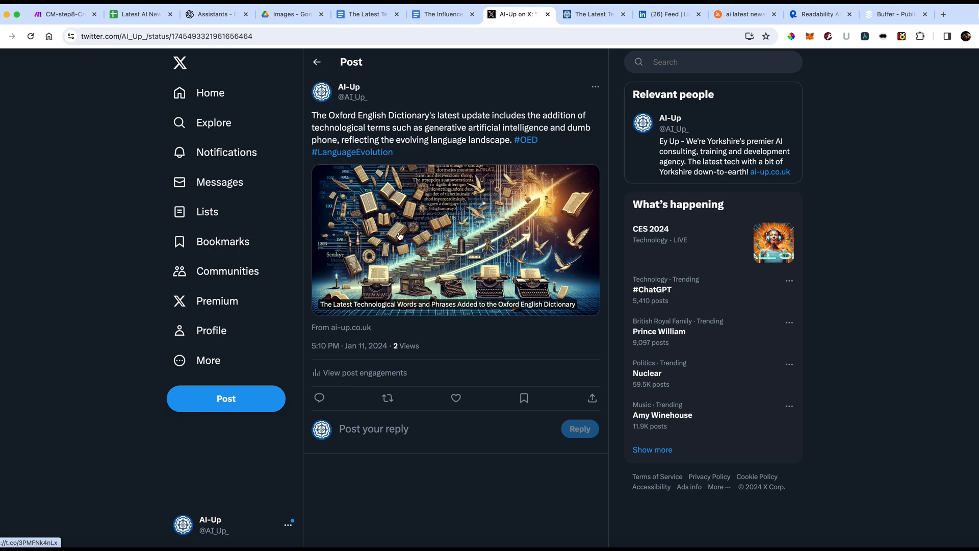
click(414, 260)
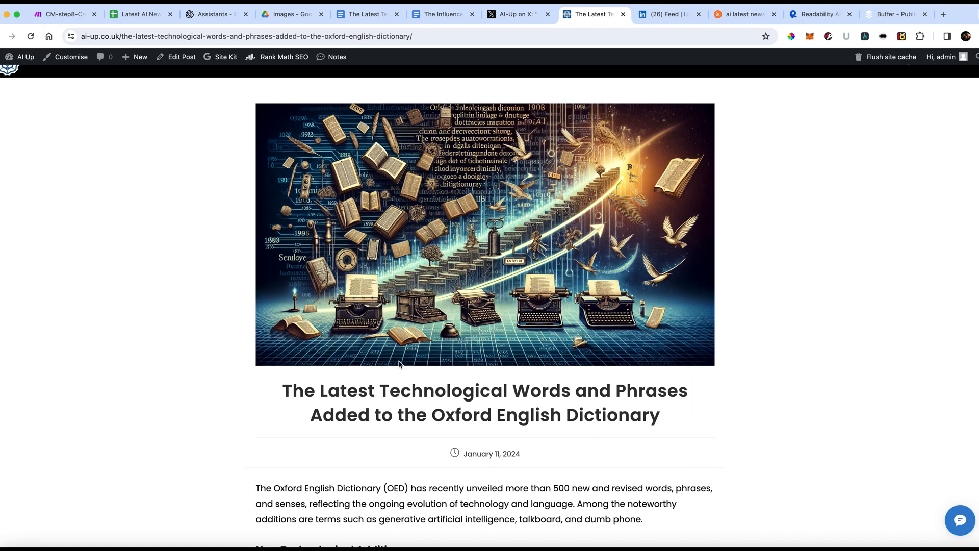
scroll(400, 362, down, 3)
scroll(390, 337, down, 4)
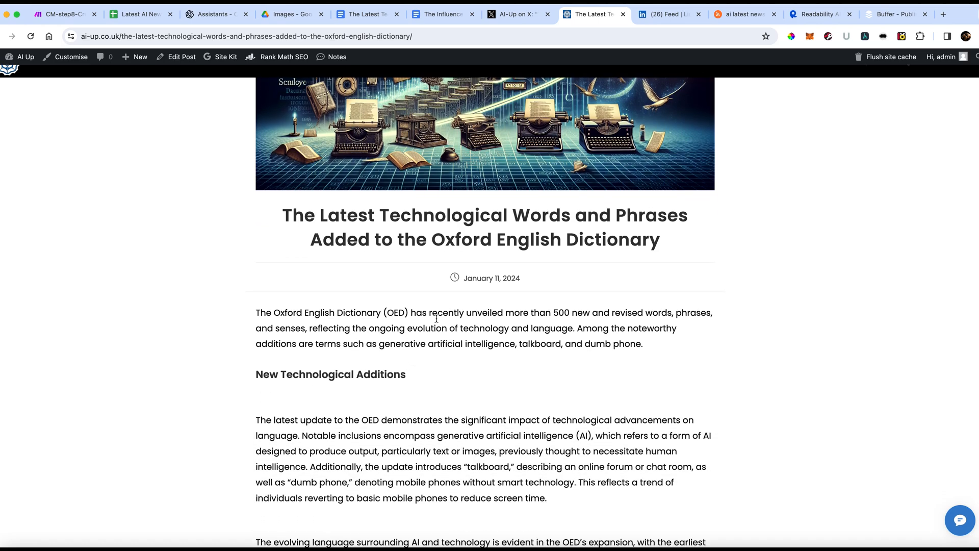
scroll(383, 332, down, 6)
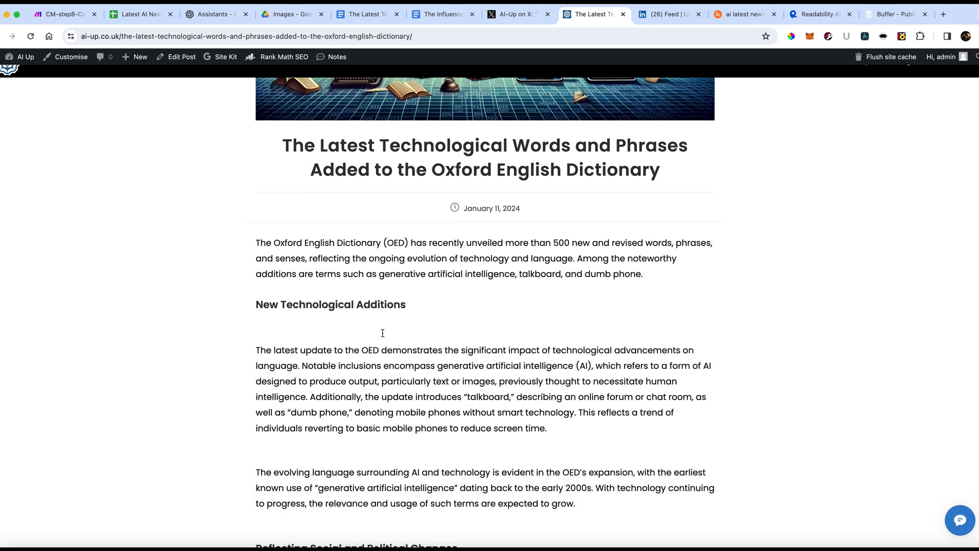
scroll(377, 220, down, 1)
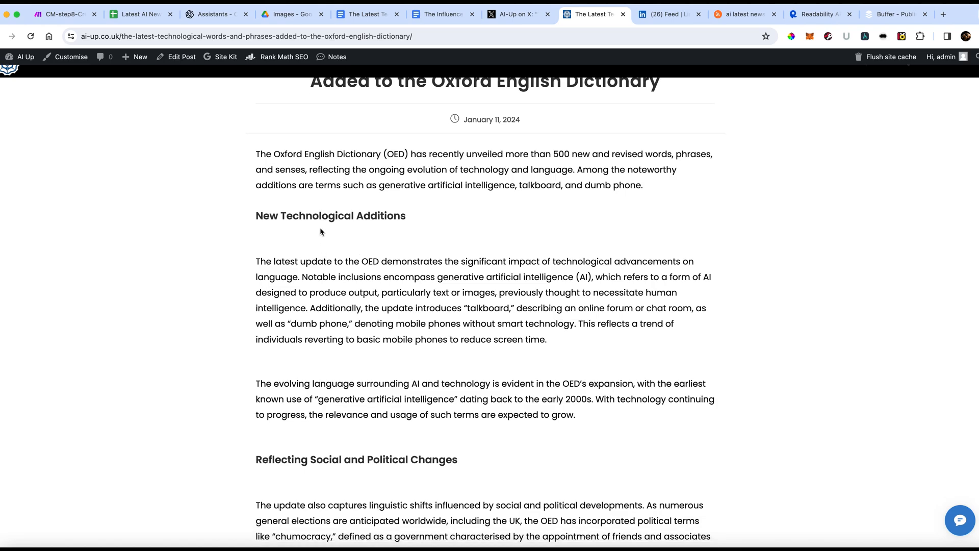
scroll(396, 367, down, 15)
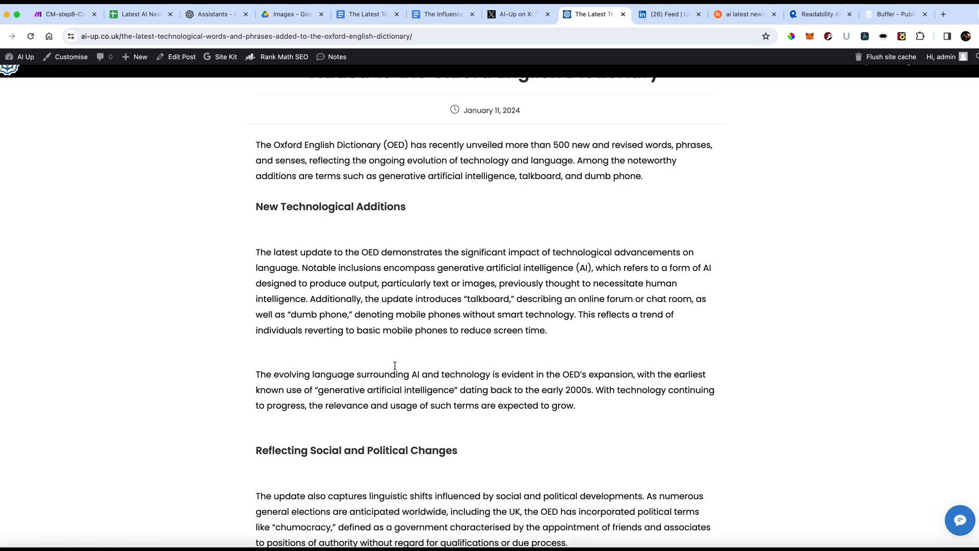
scroll(396, 366, down, 2)
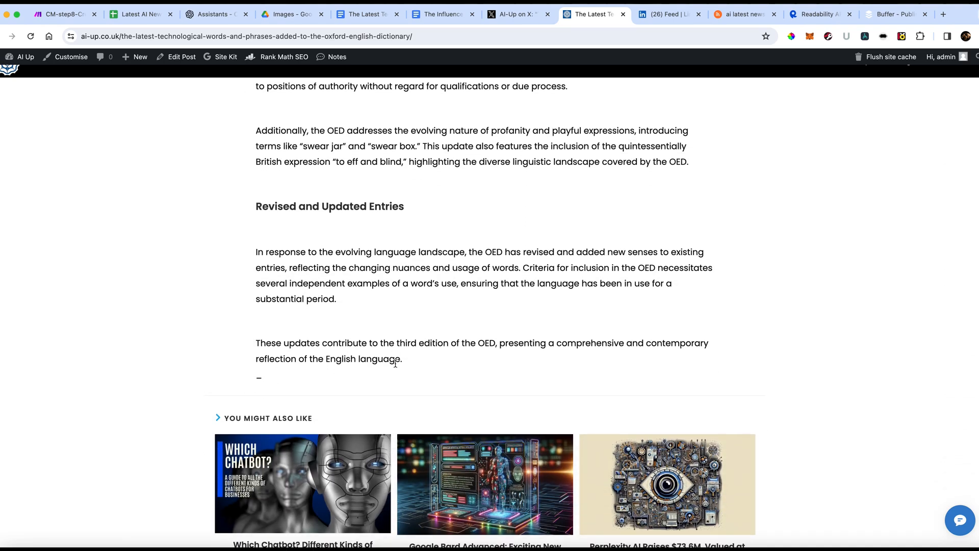
scroll(396, 366, up, 15)
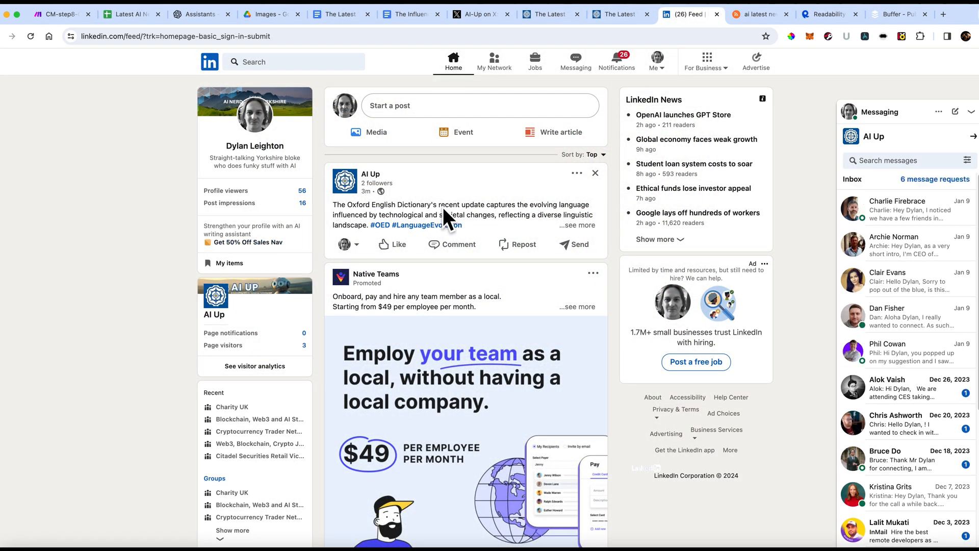
Switch to LinkedIn, expand AI Up's Oxford English Dictionary post and skim the blog article behind its link.
click(575, 225)
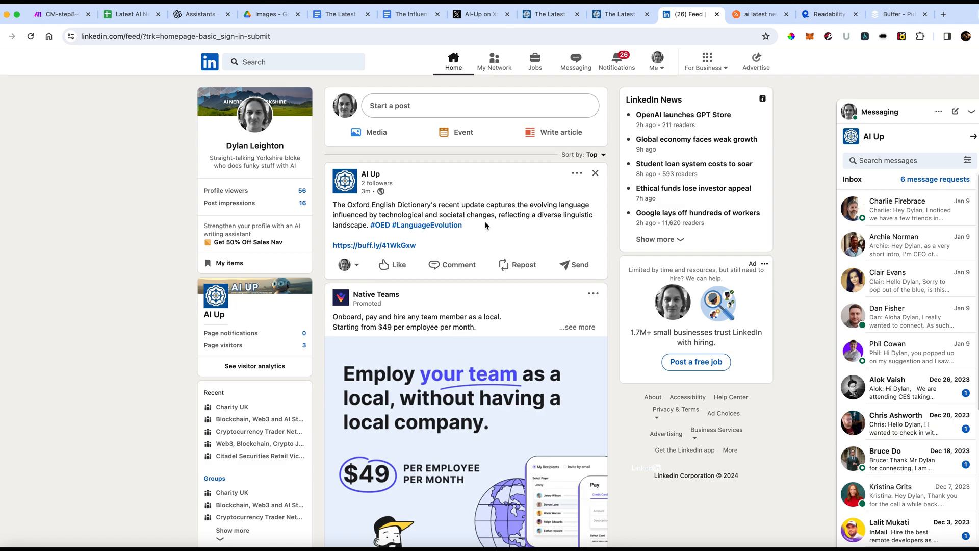
click(399, 245)
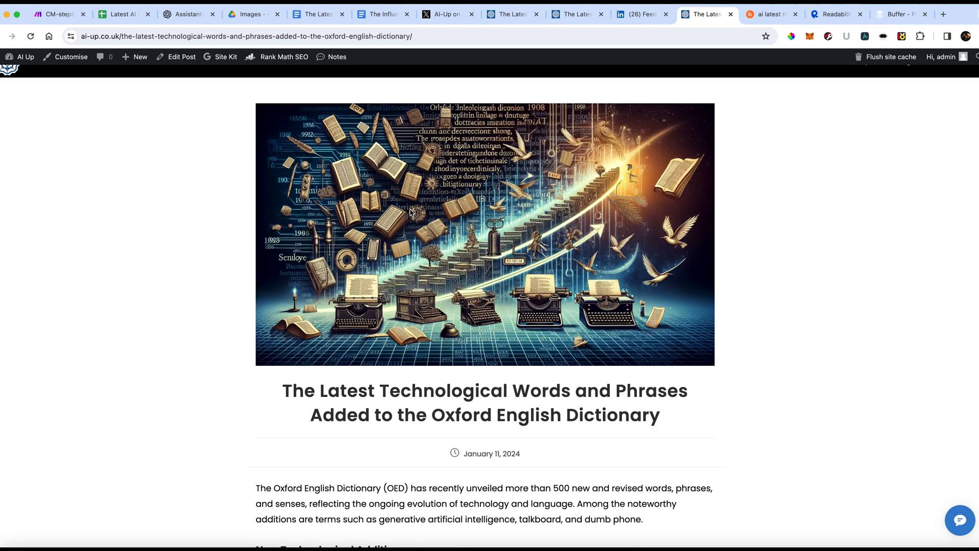
scroll(459, 358, down, 1)
scroll(460, 359, down, 10)
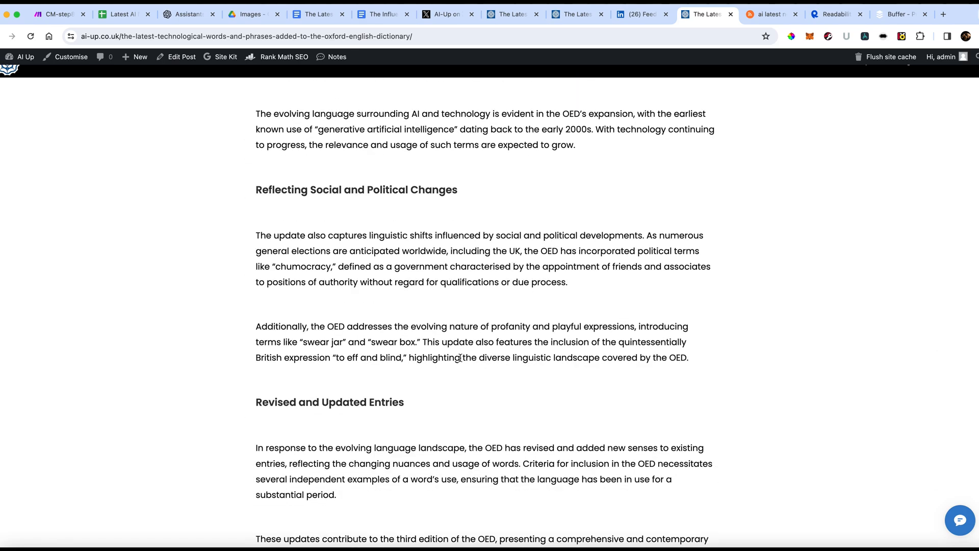
scroll(463, 354, up, 12)
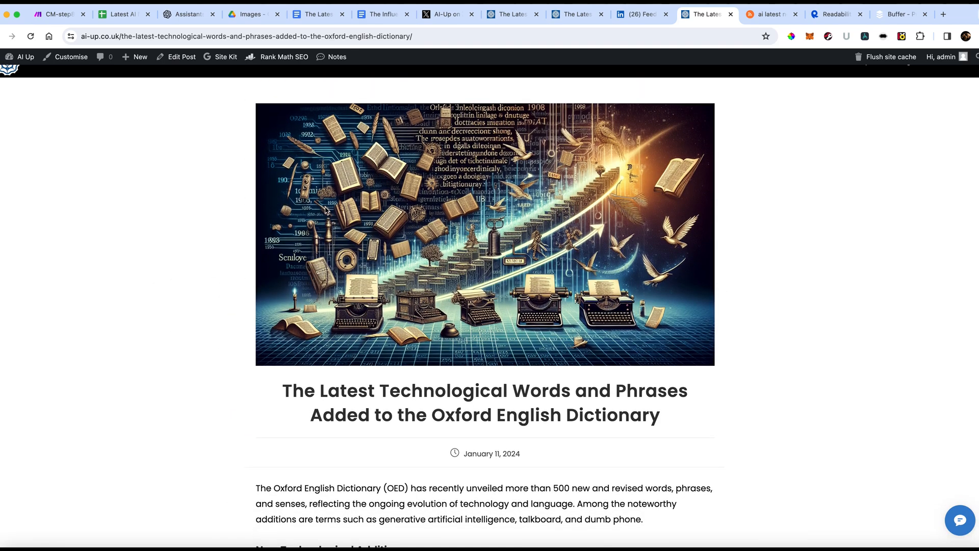
Return to Make, leave the CM-step8-Create Blog and Social Posts editor and go back to the scenario list.
click(52, 14)
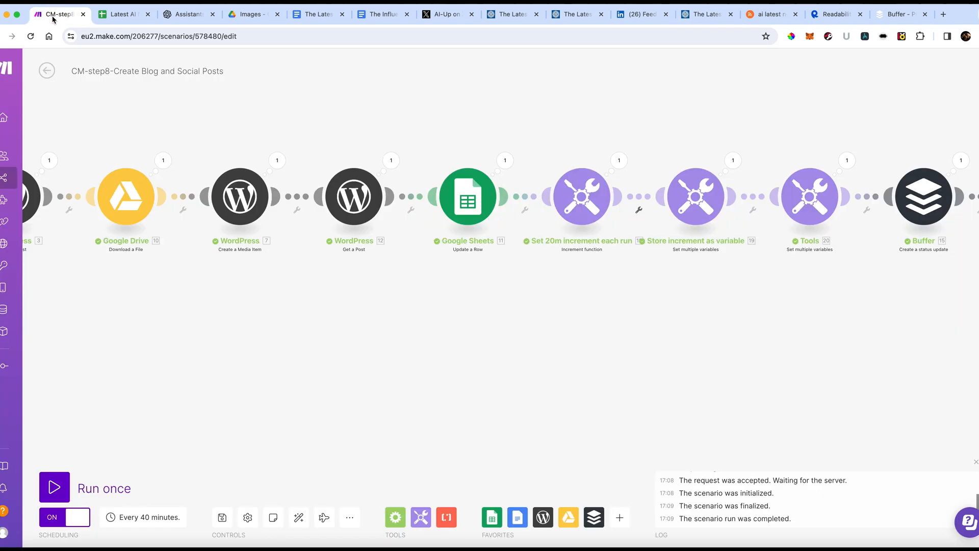
scroll(217, 288, down, 3)
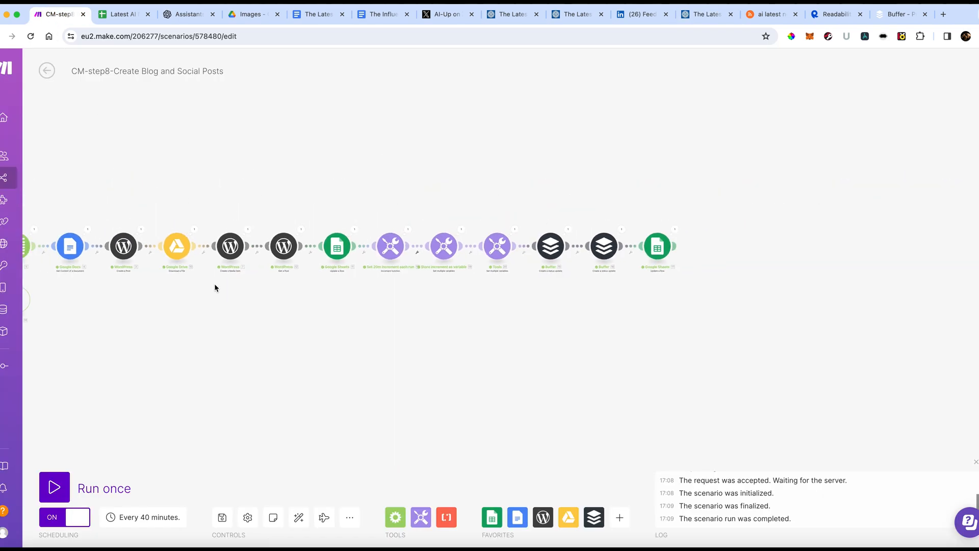
click(47, 70)
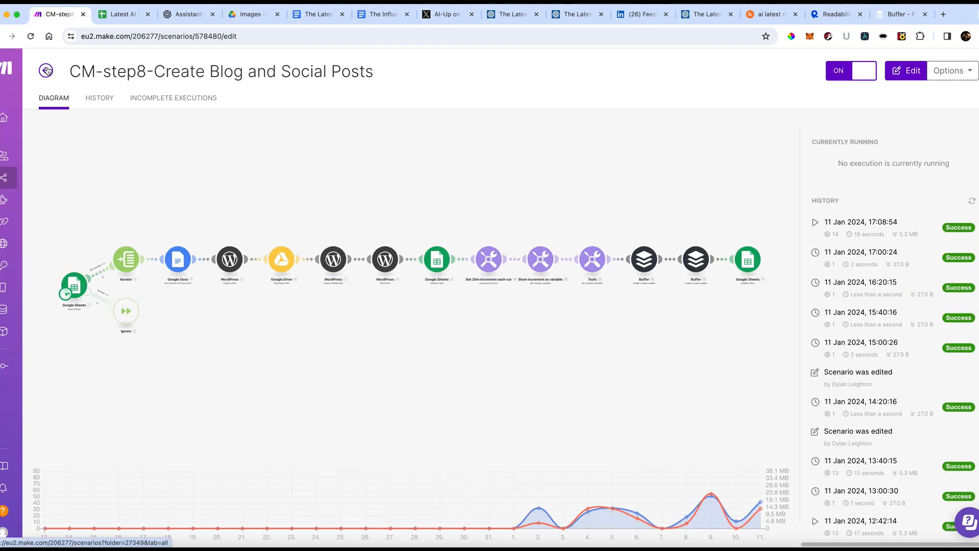
click(47, 73)
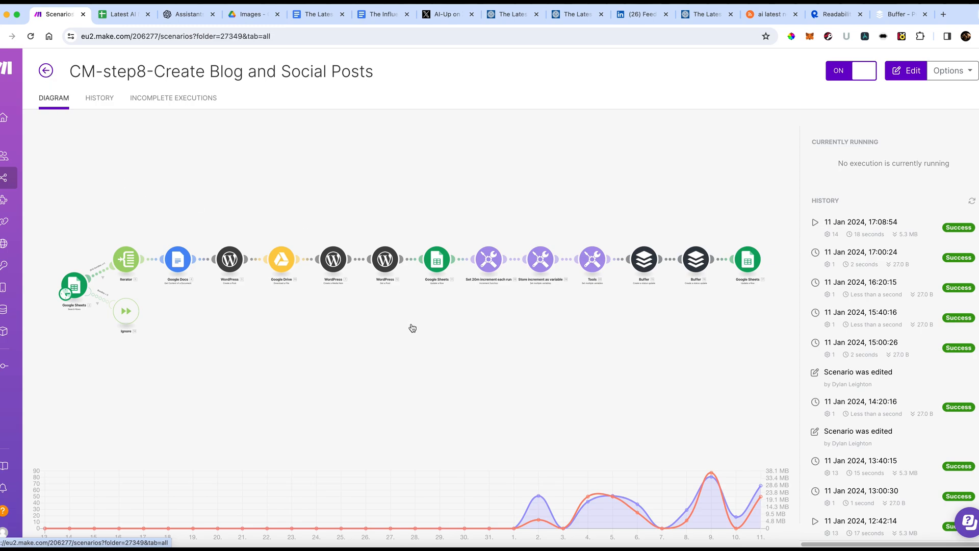